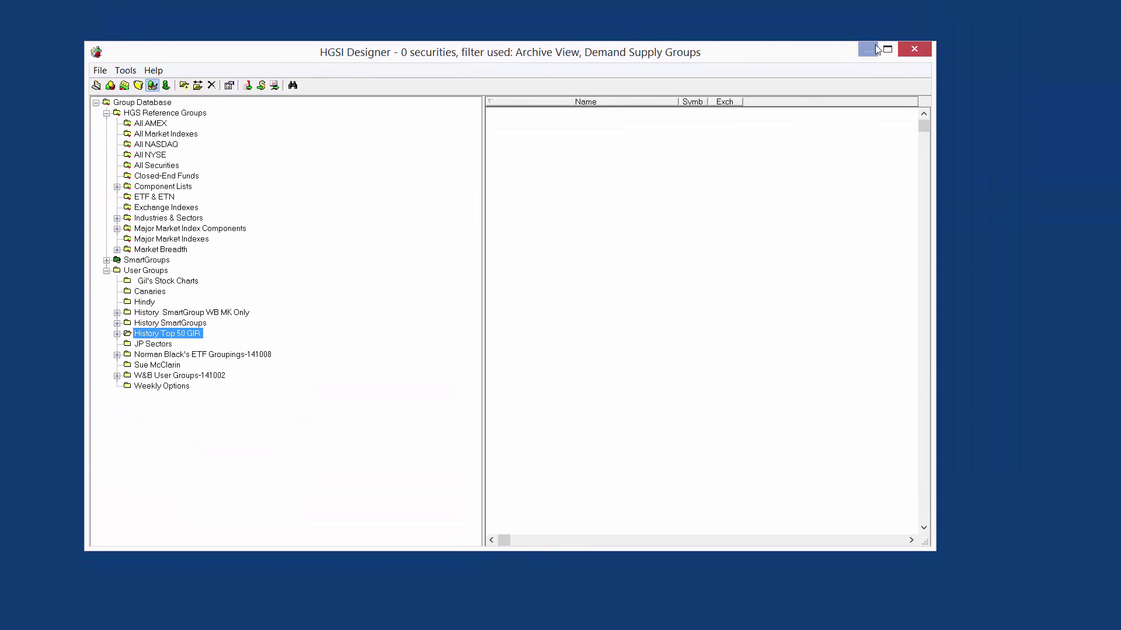
Step: Maximize the HGSI Designer window and expand the History Top 50 GIR user group down to its 201410 October daily groups
click(888, 49)
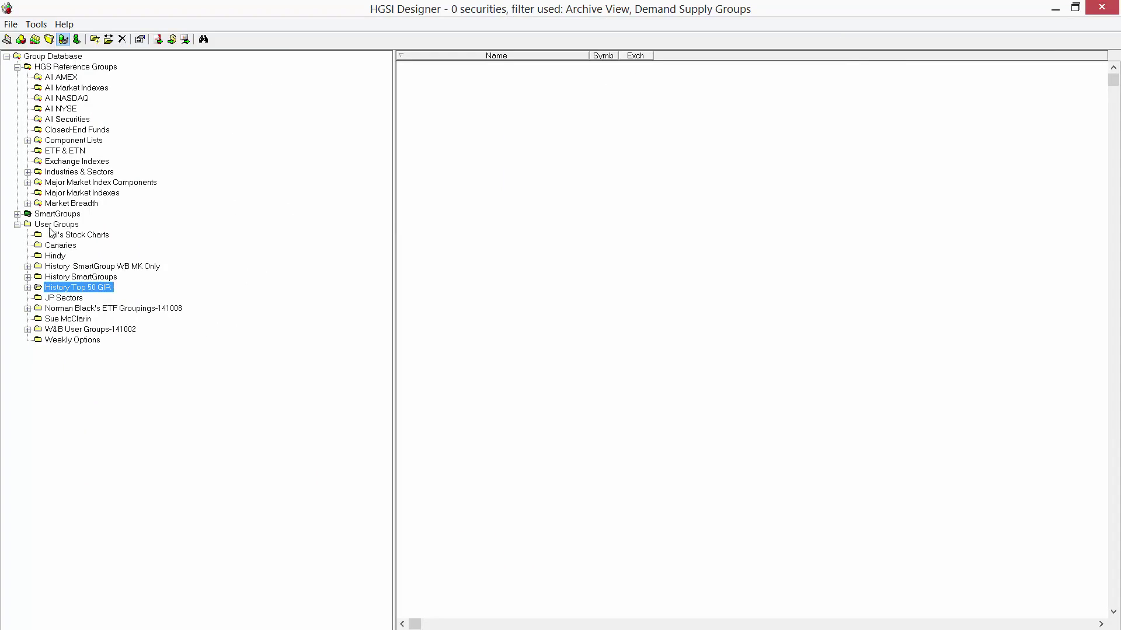
click(28, 288)
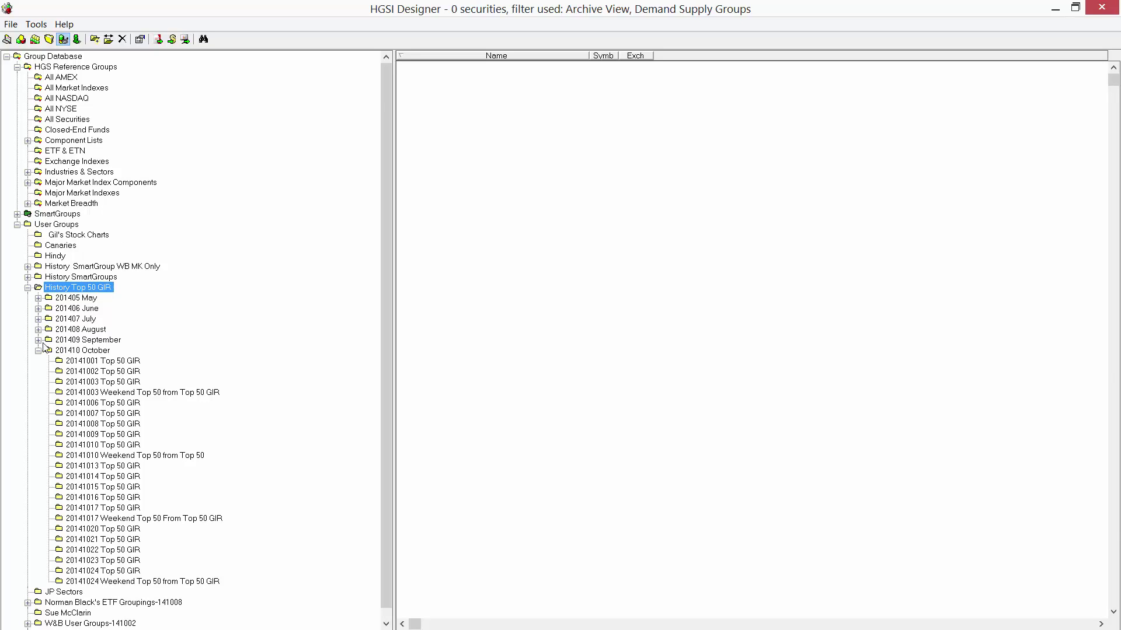
click(38, 351)
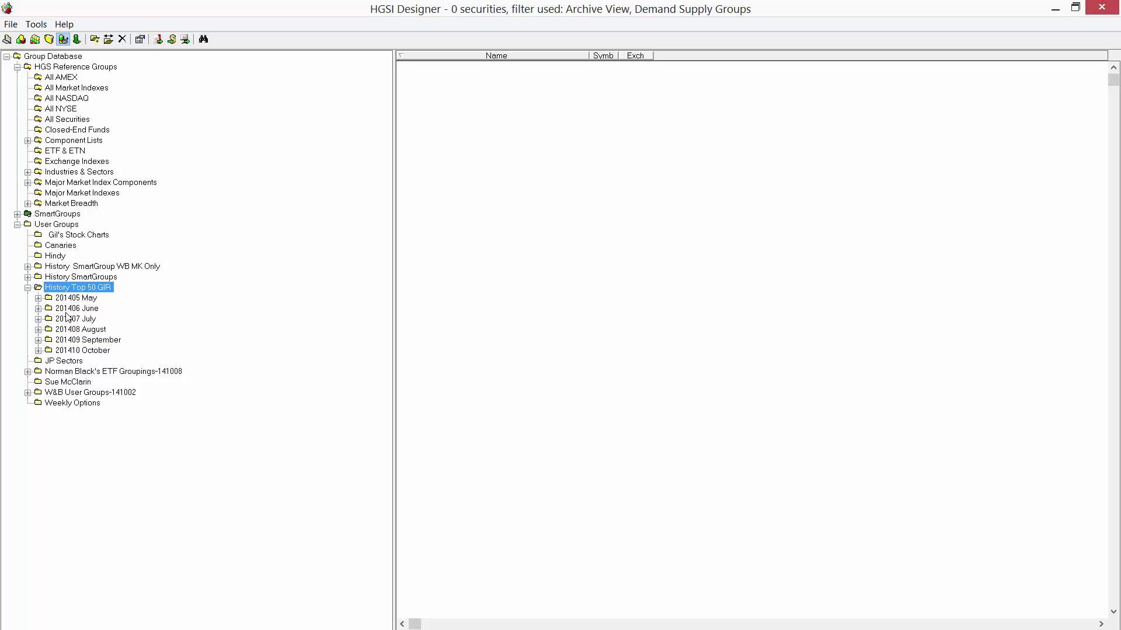
click(38, 351)
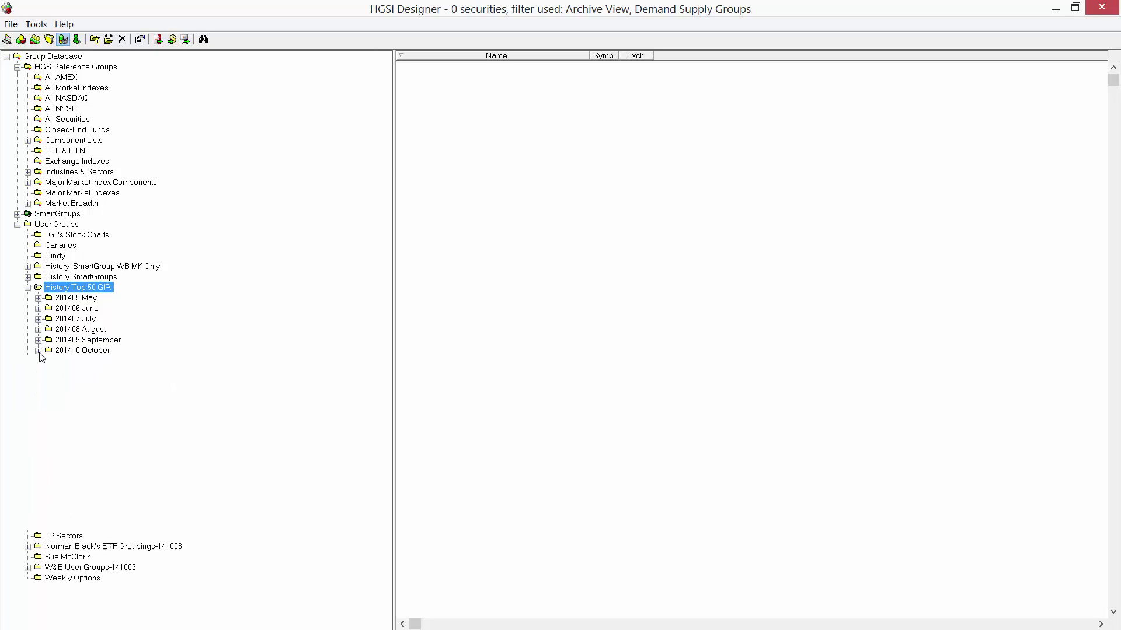
Step: Review the securities in several October daily Top 50 GIR groups, including 20141001, 20141017 and 20141016, and collapse the month
click(80, 362)
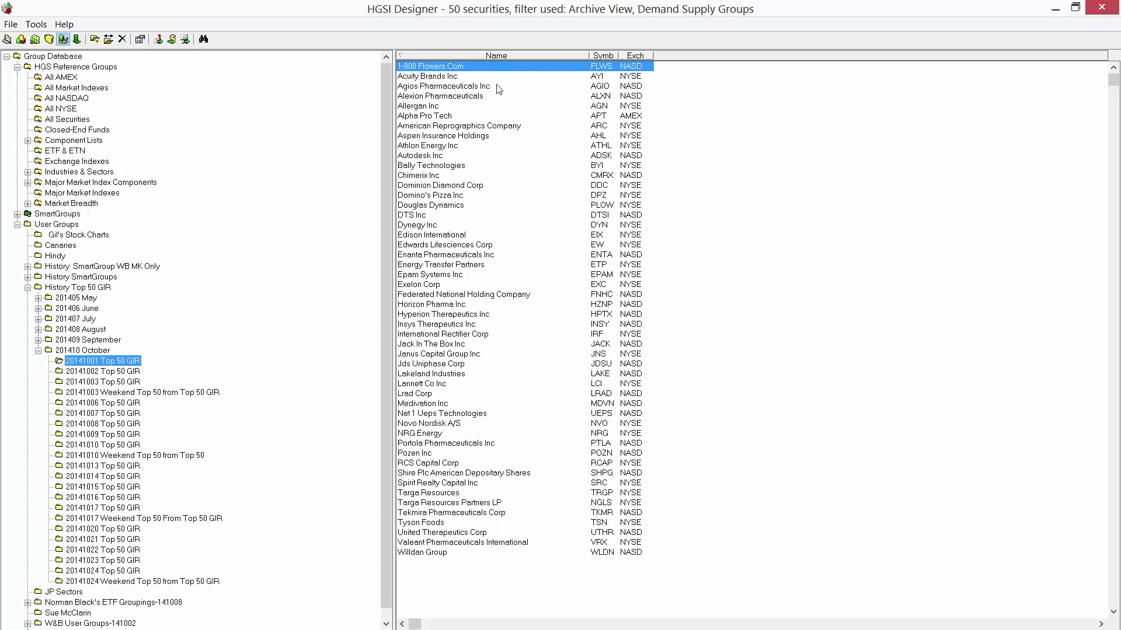
click(128, 509)
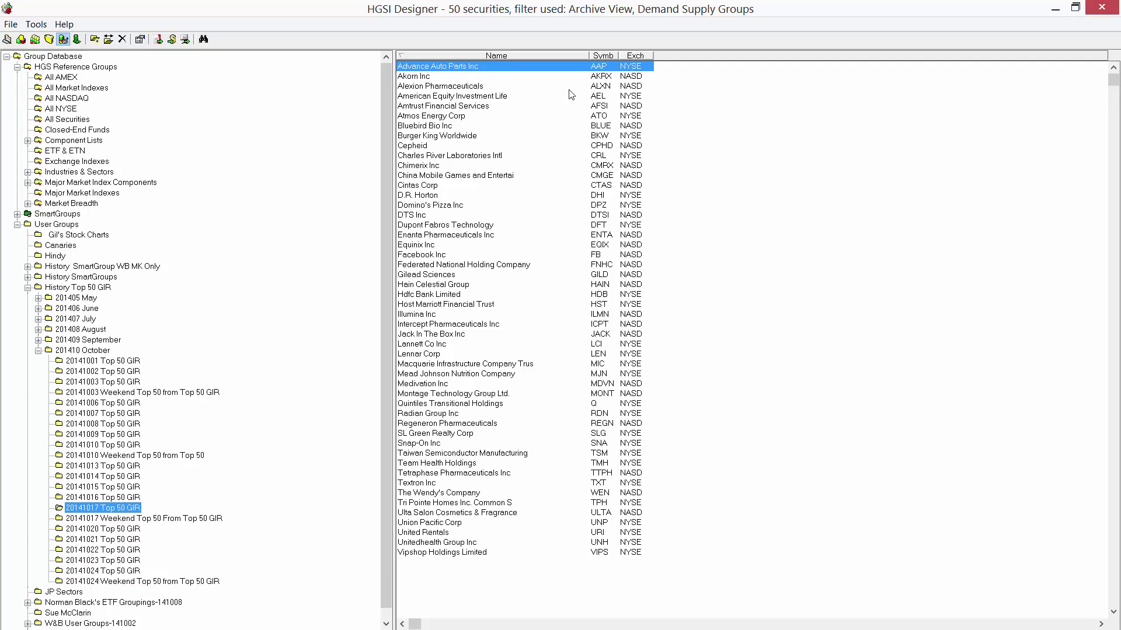
click(129, 498)
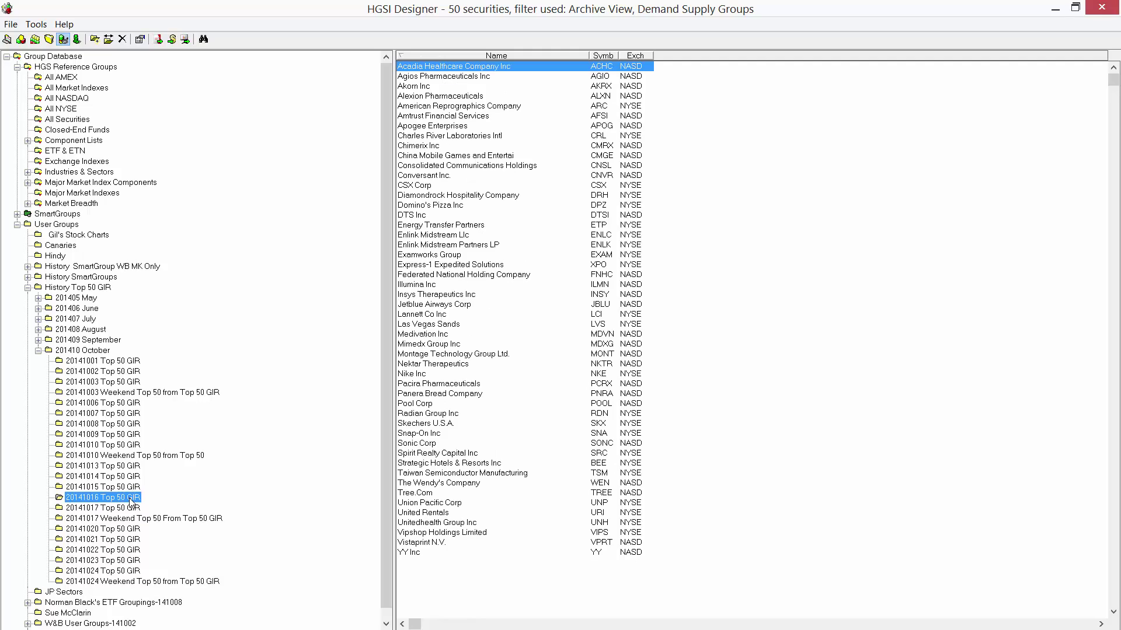
key(Up)
key(Up)
key(Up)
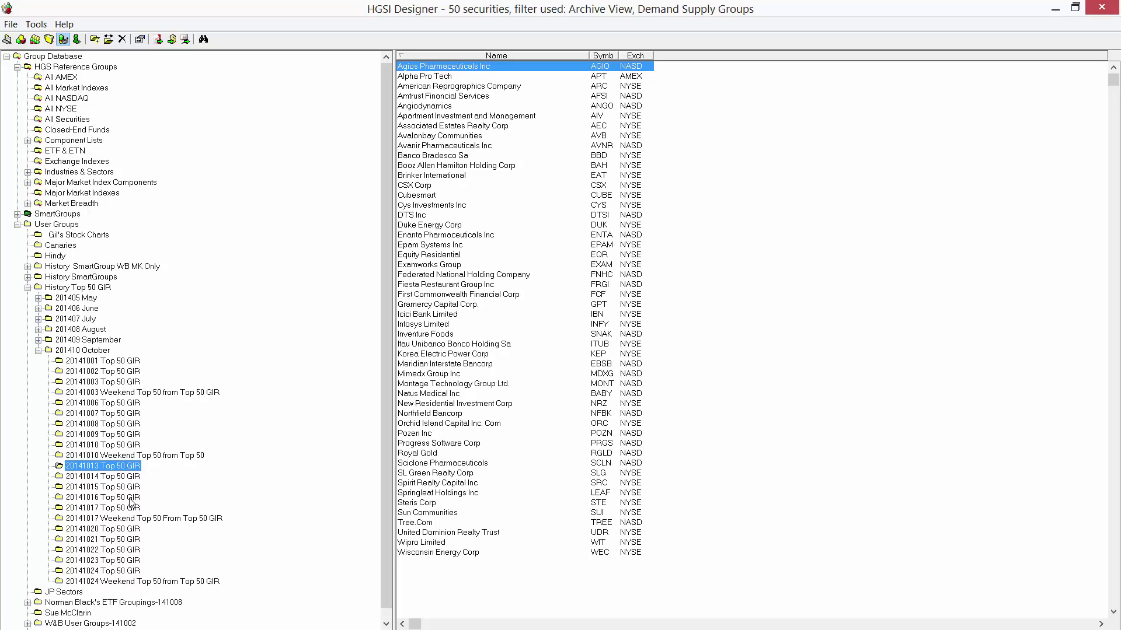
click(39, 350)
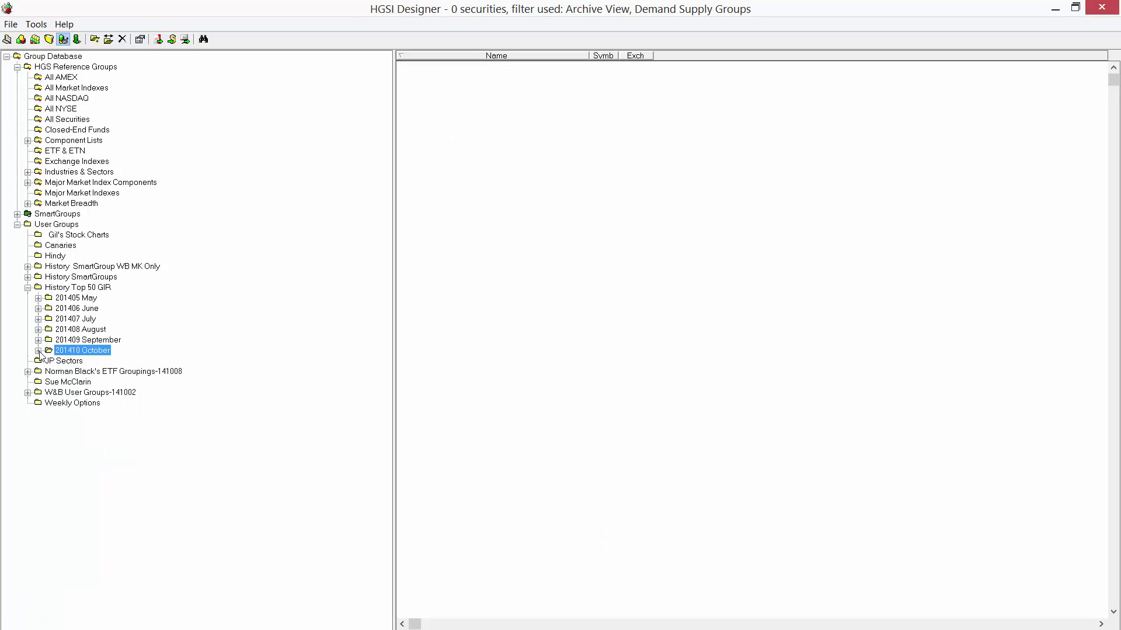
Step: Set up a list export of the History Top 50 GIR group to History Top 50 GIR .txt in the Symbol Lists\History Top 50 GIR folder
click(65, 288)
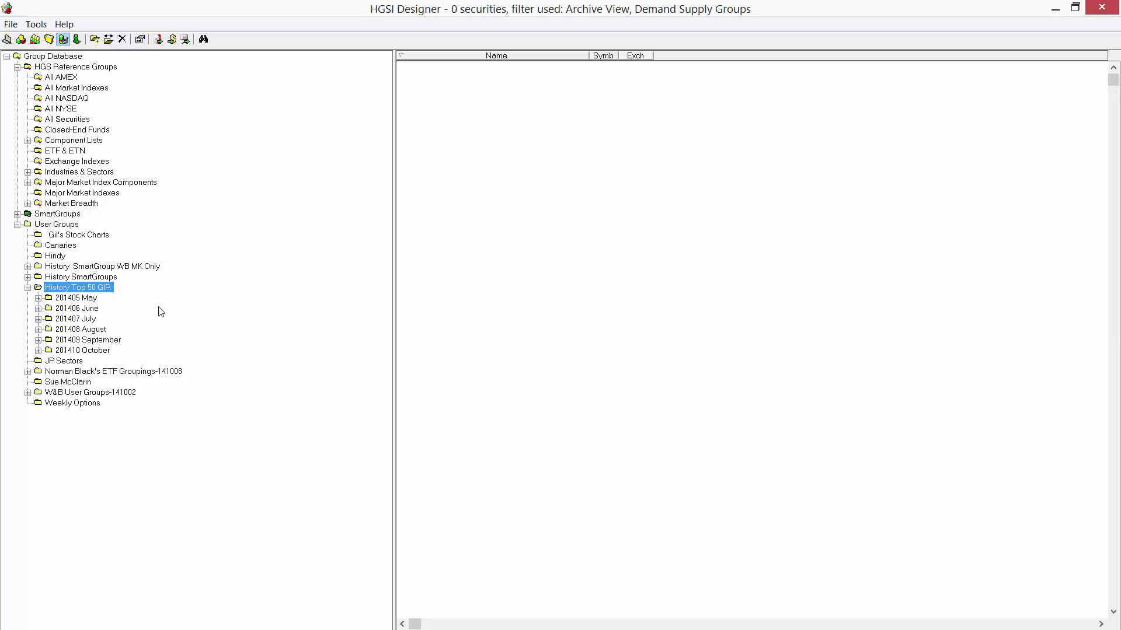
click(12, 25)
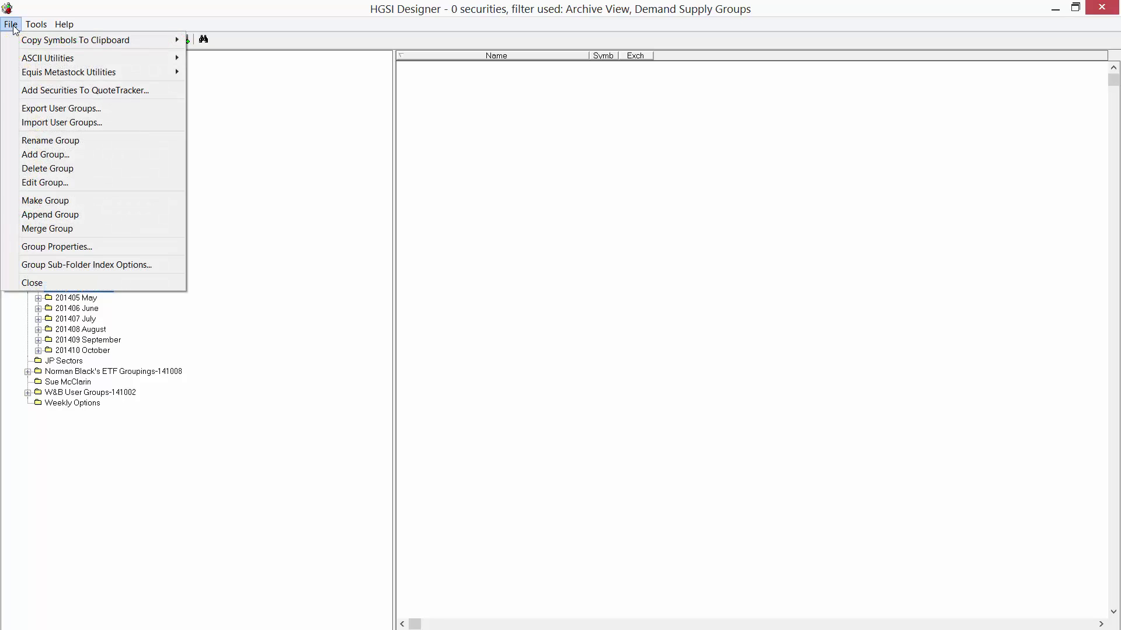
mouse_move(44, 57)
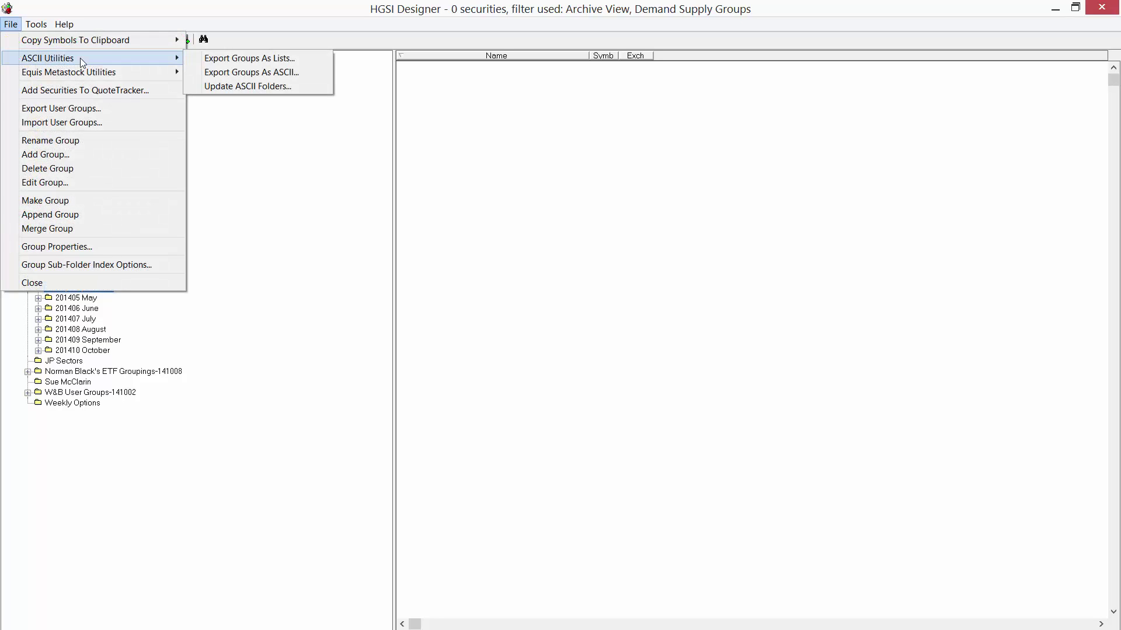
click(217, 58)
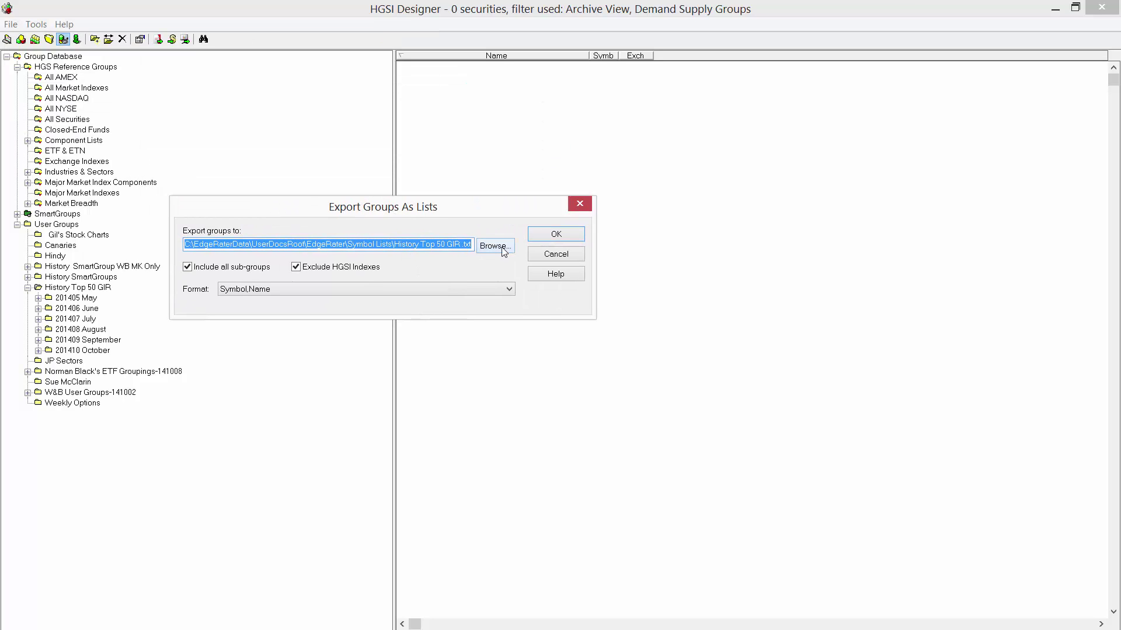
click(495, 246)
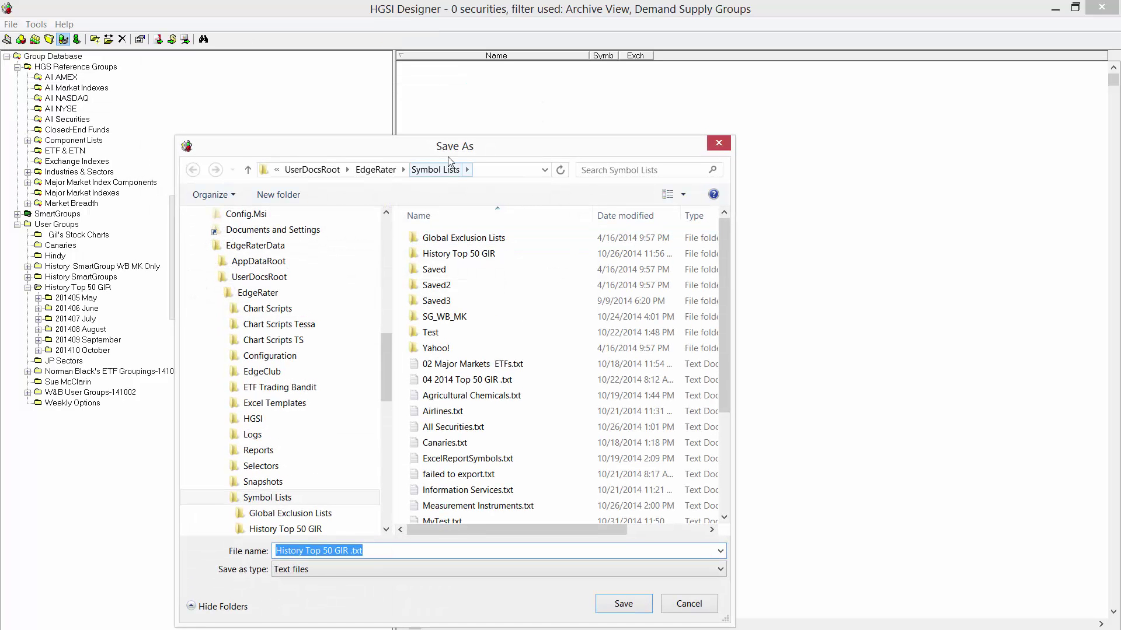
drag(458, 146, 416, 76)
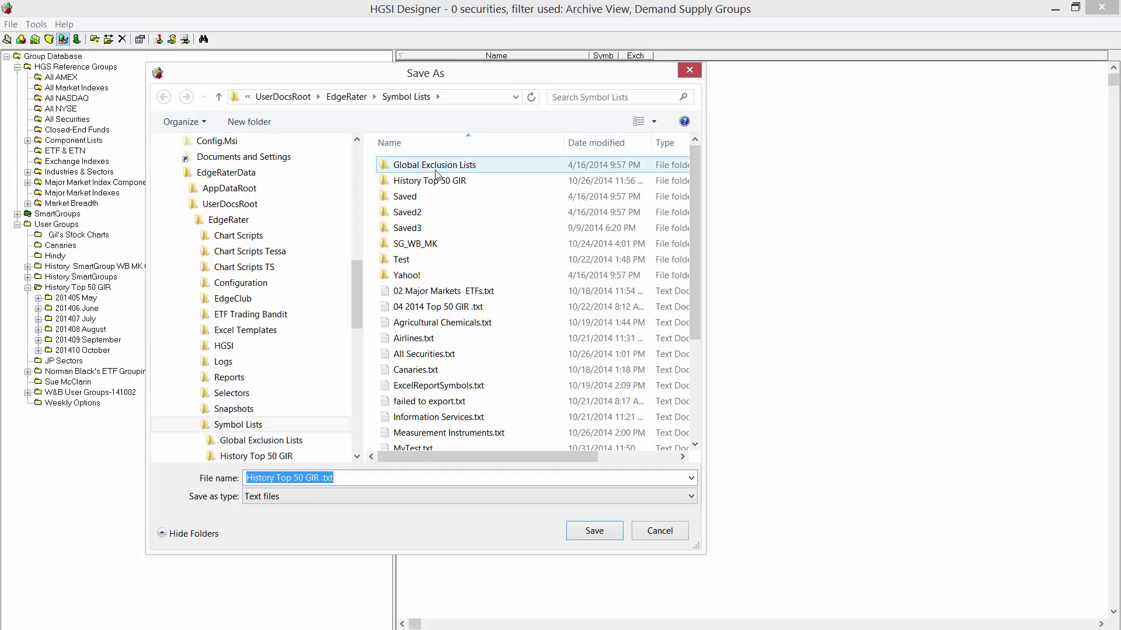
click(395, 184)
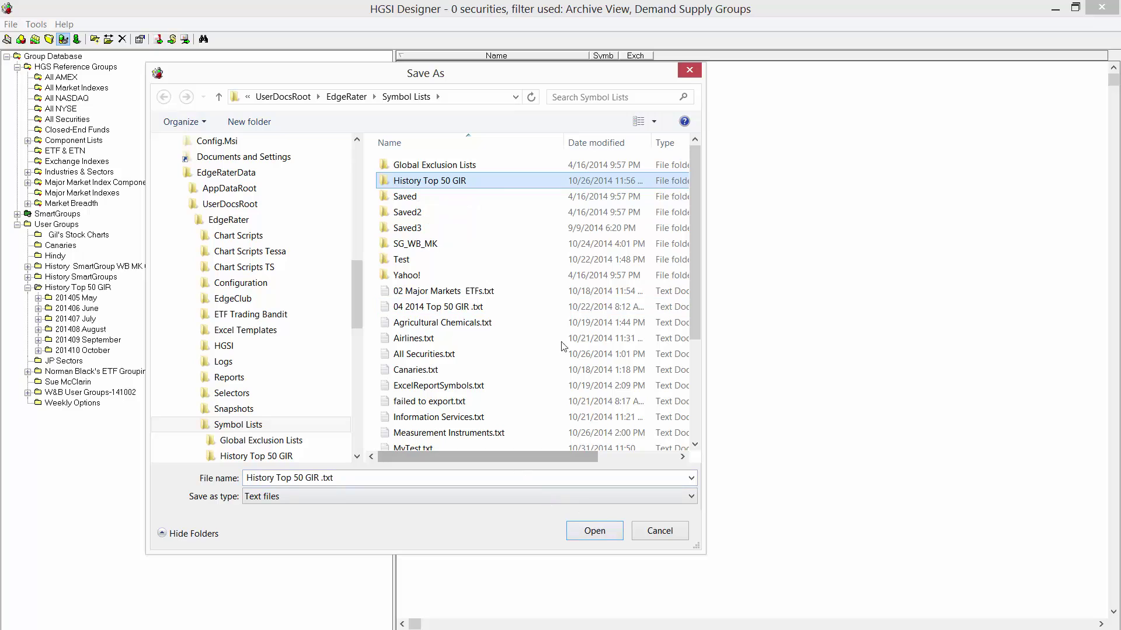
double_click(396, 185)
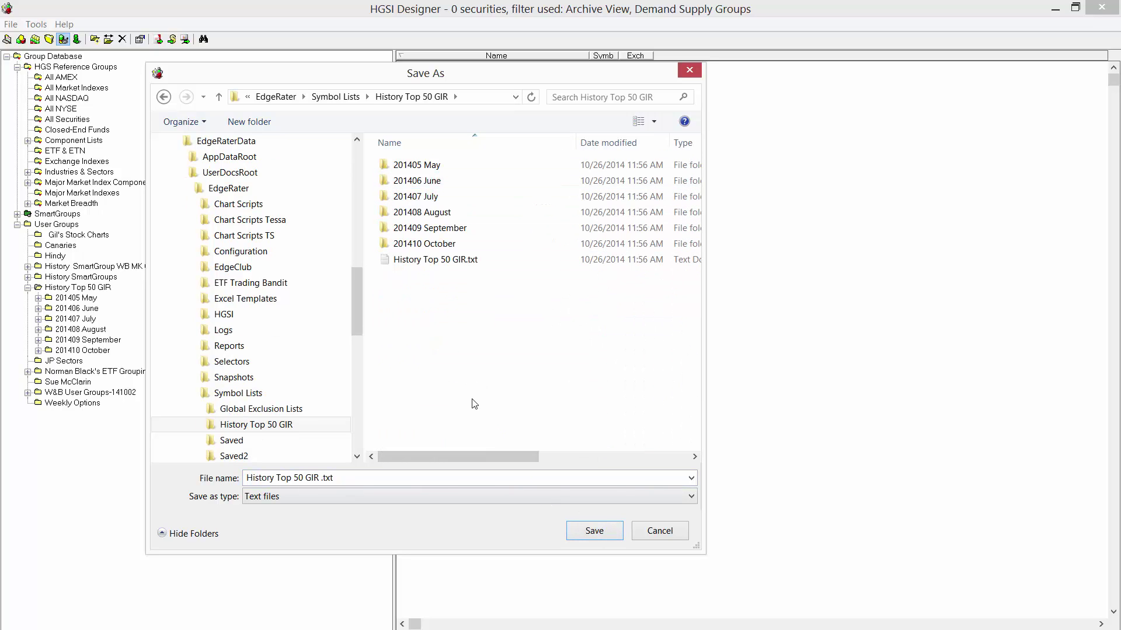
click(601, 531)
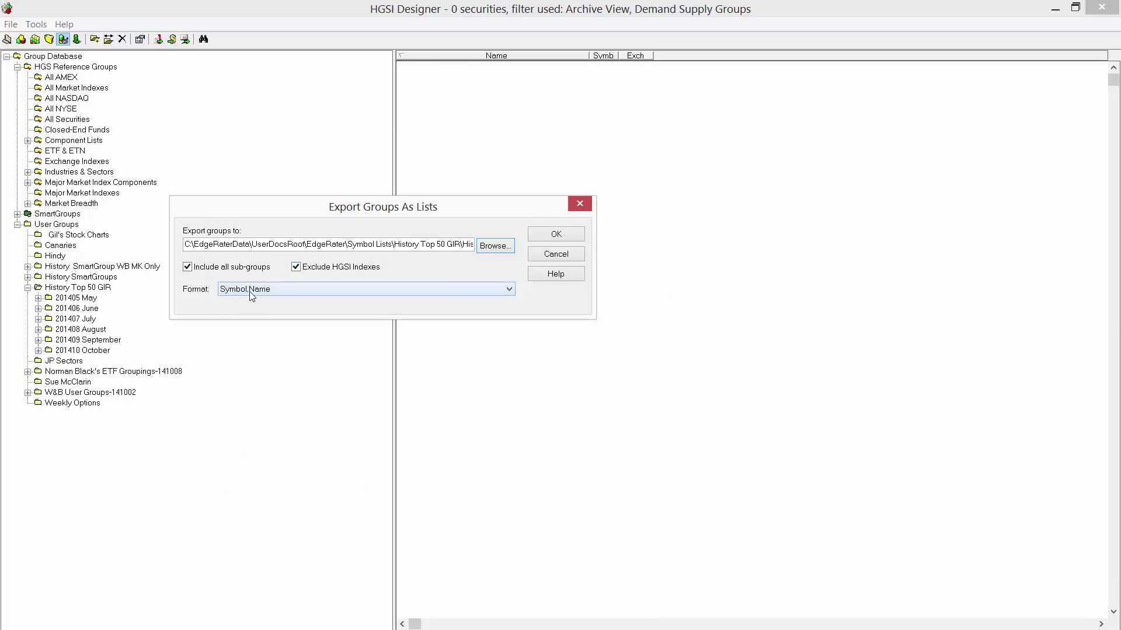
Step: Run the export with all sub-groups in Symbol,Name format, overwriting all existing list files
click(556, 236)
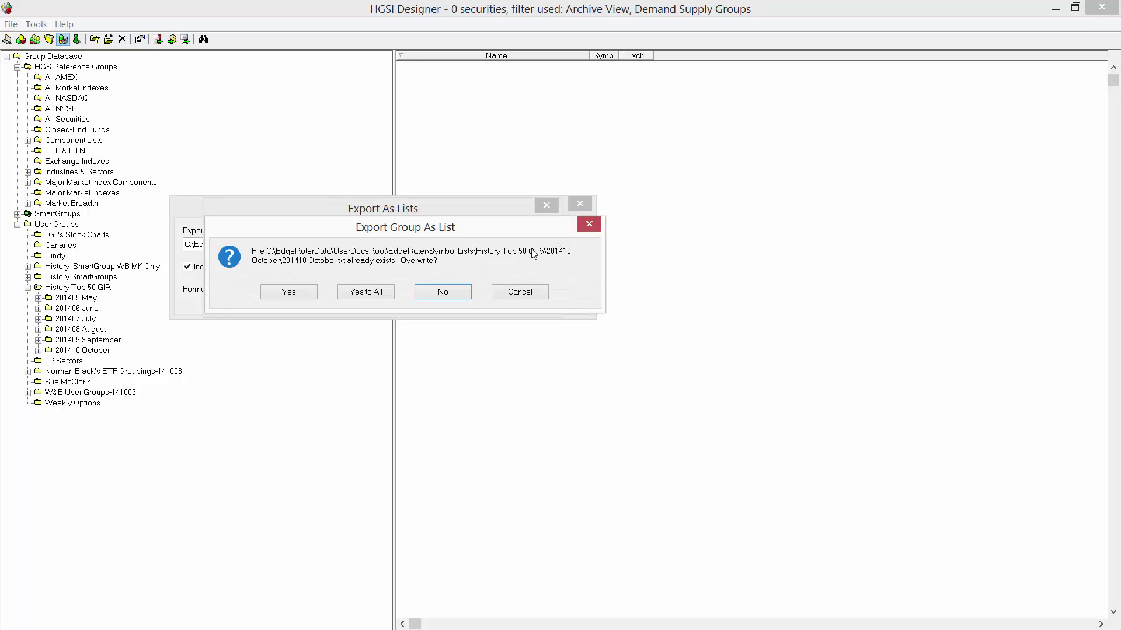
click(384, 292)
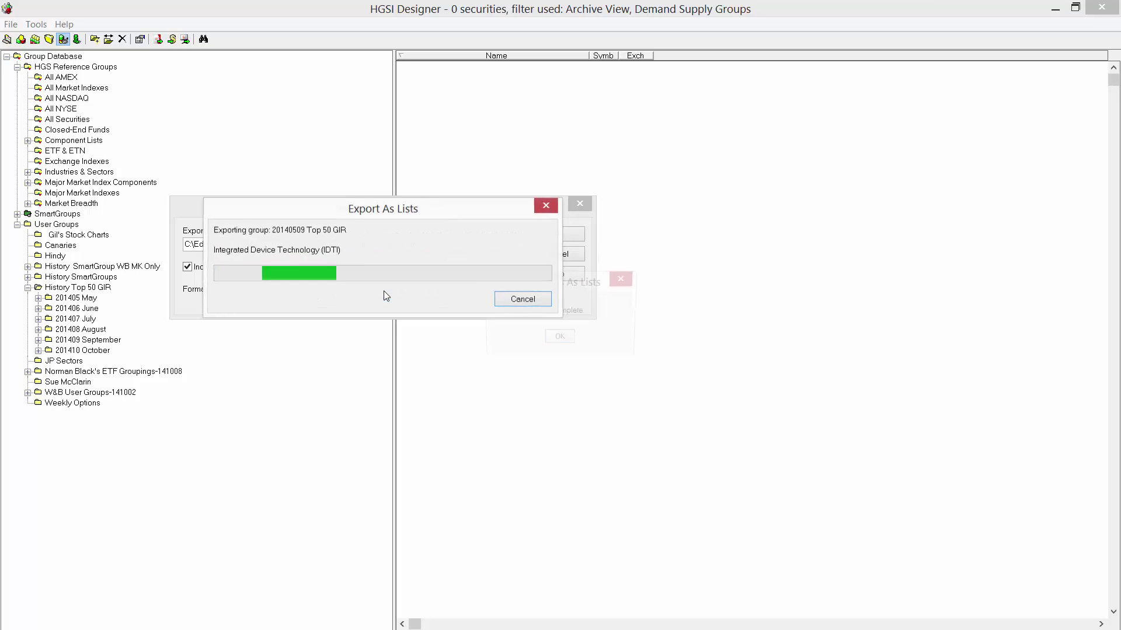
click(558, 338)
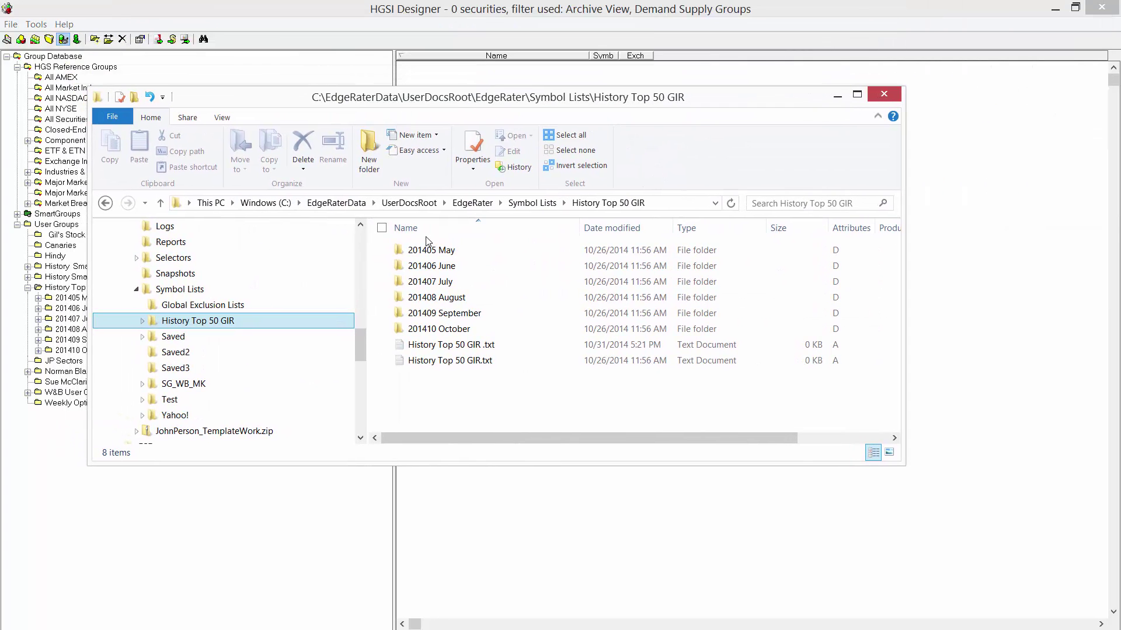
Step: Inspect the exported 20140509 Top 50 GIR.txt in the 201405 May folder from start to end and close it
click(142, 321)
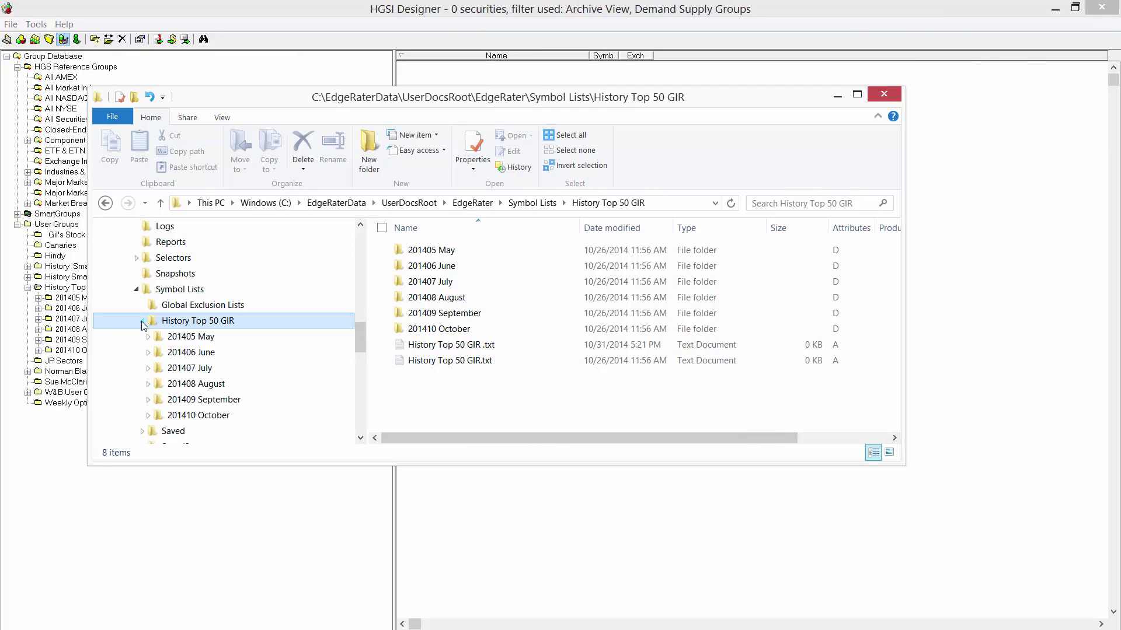
click(149, 337)
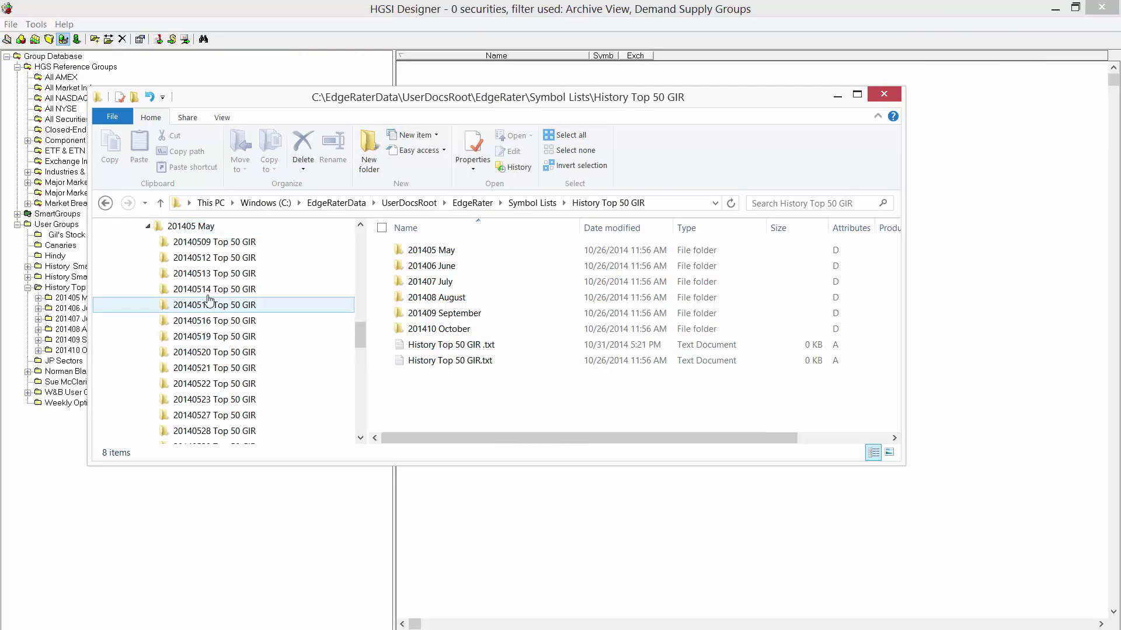
click(222, 245)
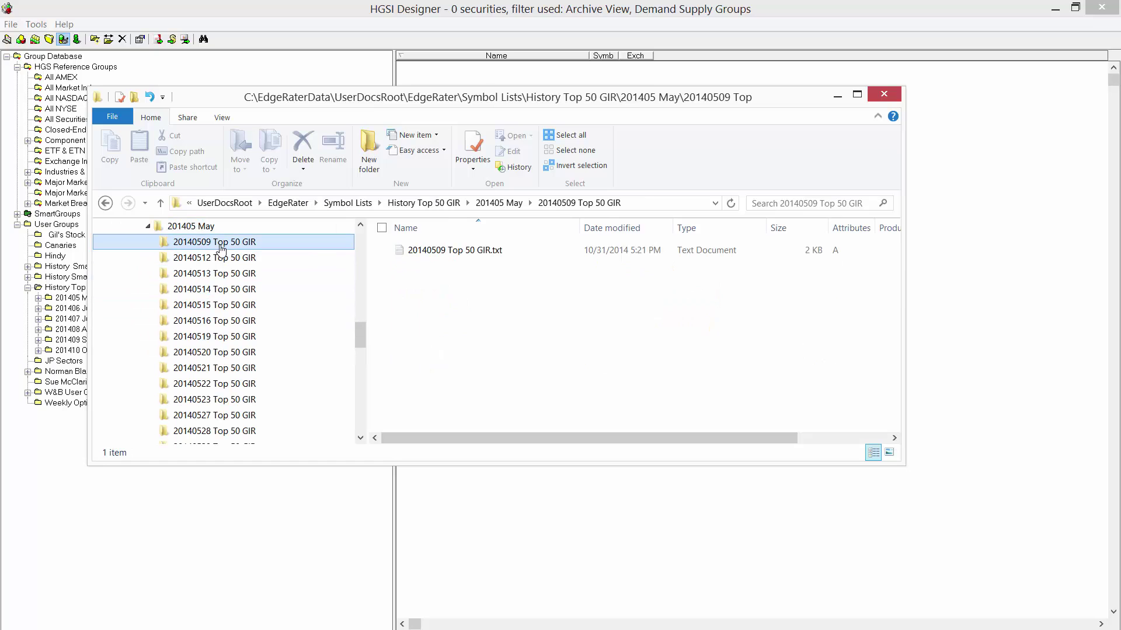
double_click(431, 251)
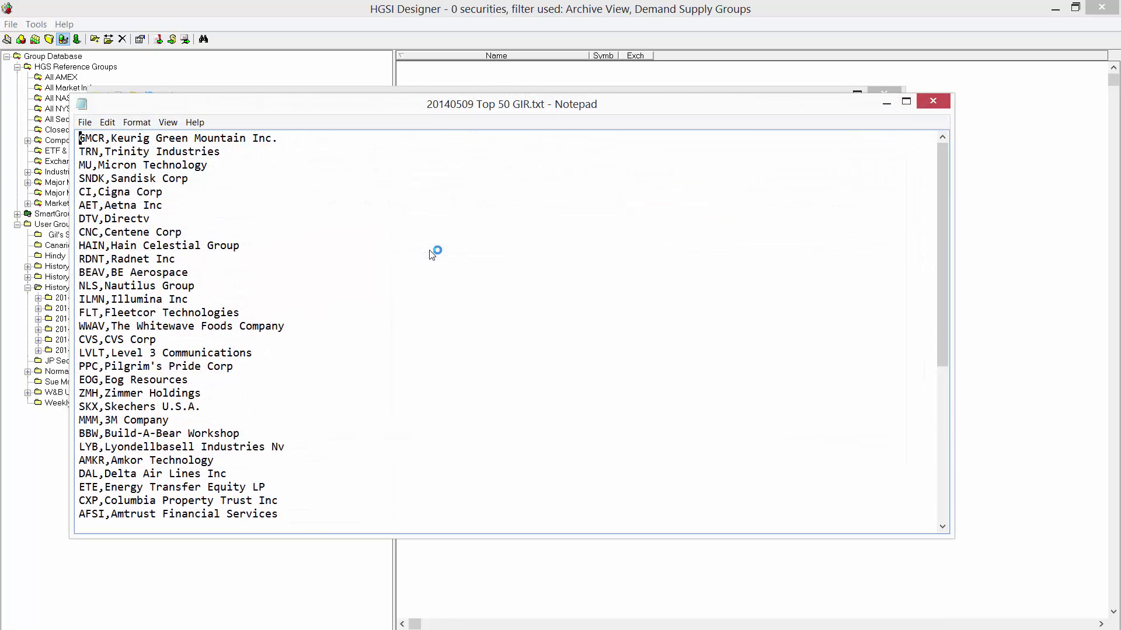
scroll(285, 244, down, 3)
scroll(284, 244, down, 4)
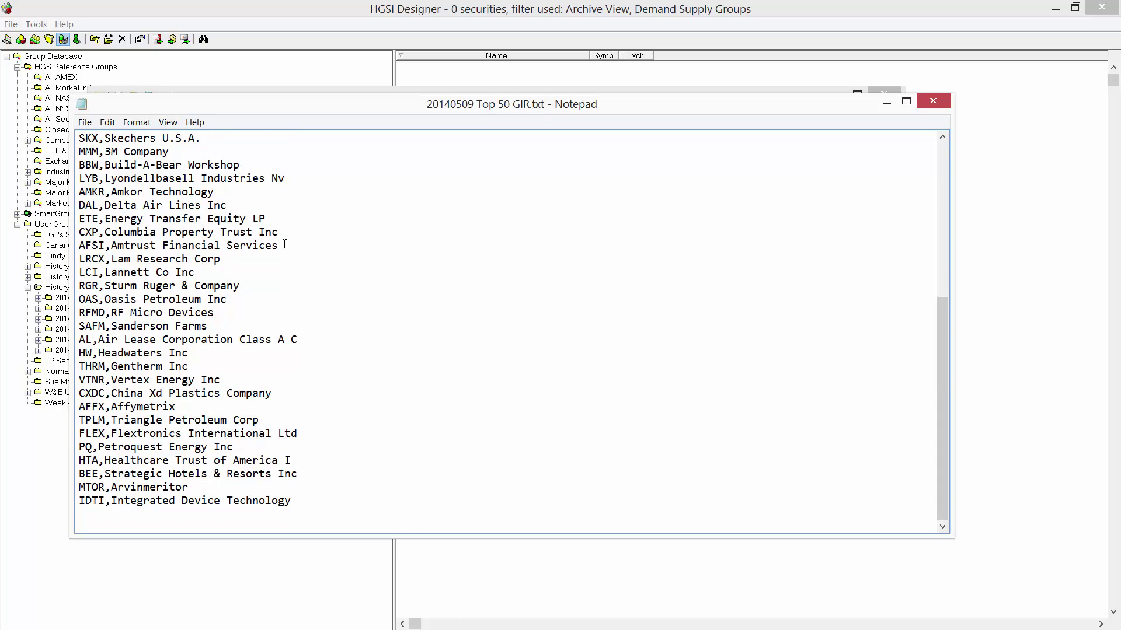
scroll(285, 243, up, 7)
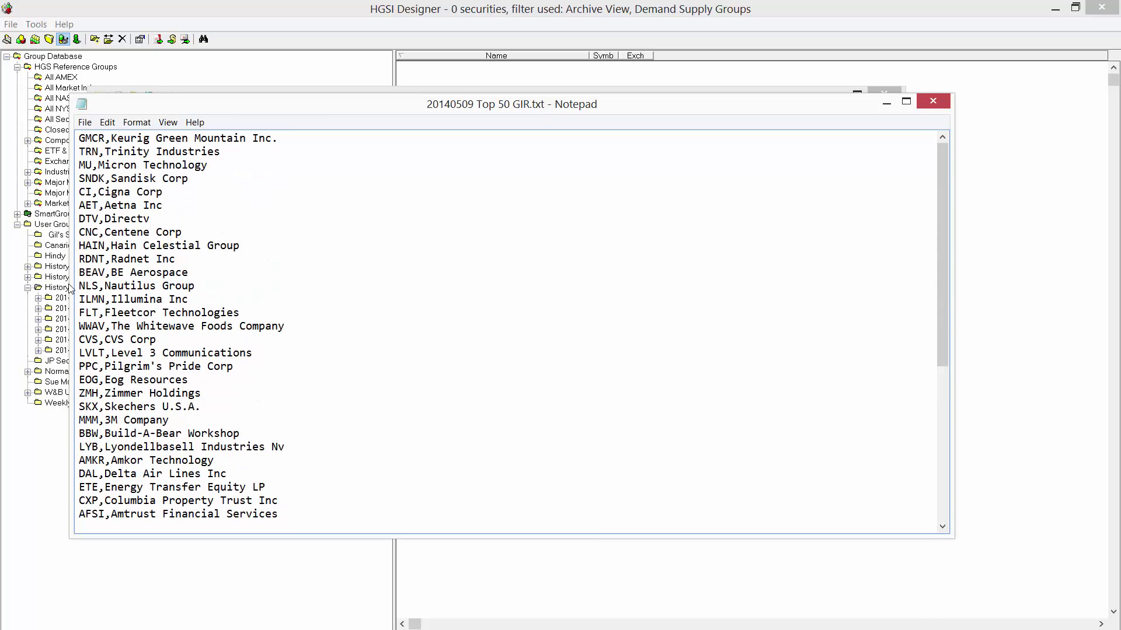
click(933, 101)
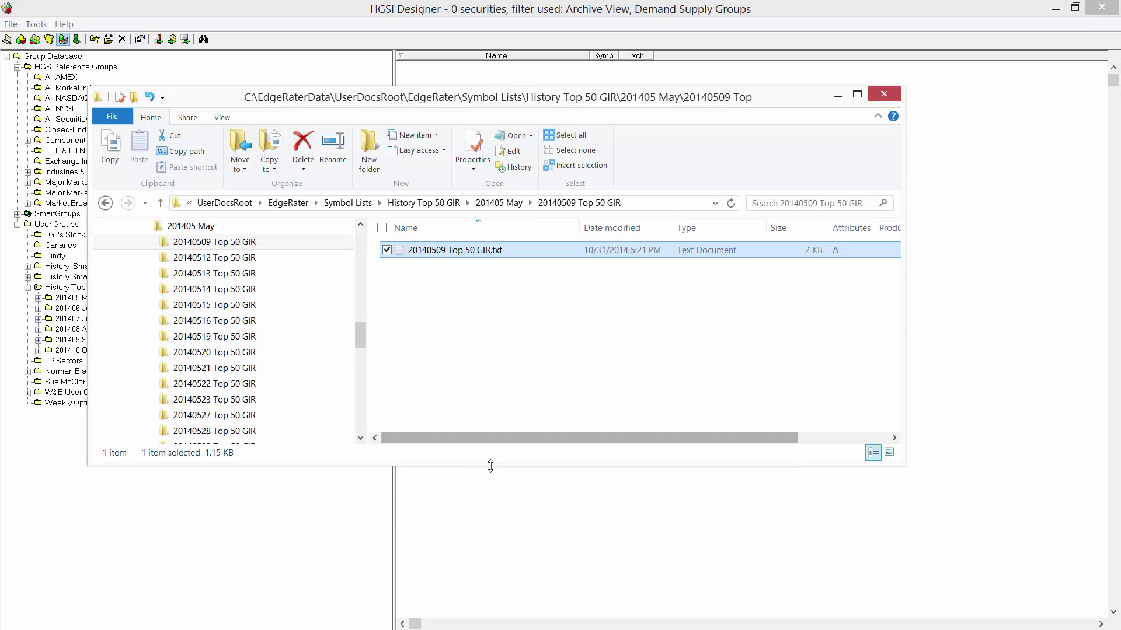
Step: Return to the exported History Top 50 GIR root folder, and close the folder window and HGSI Designer
drag(490, 465, 498, 545)
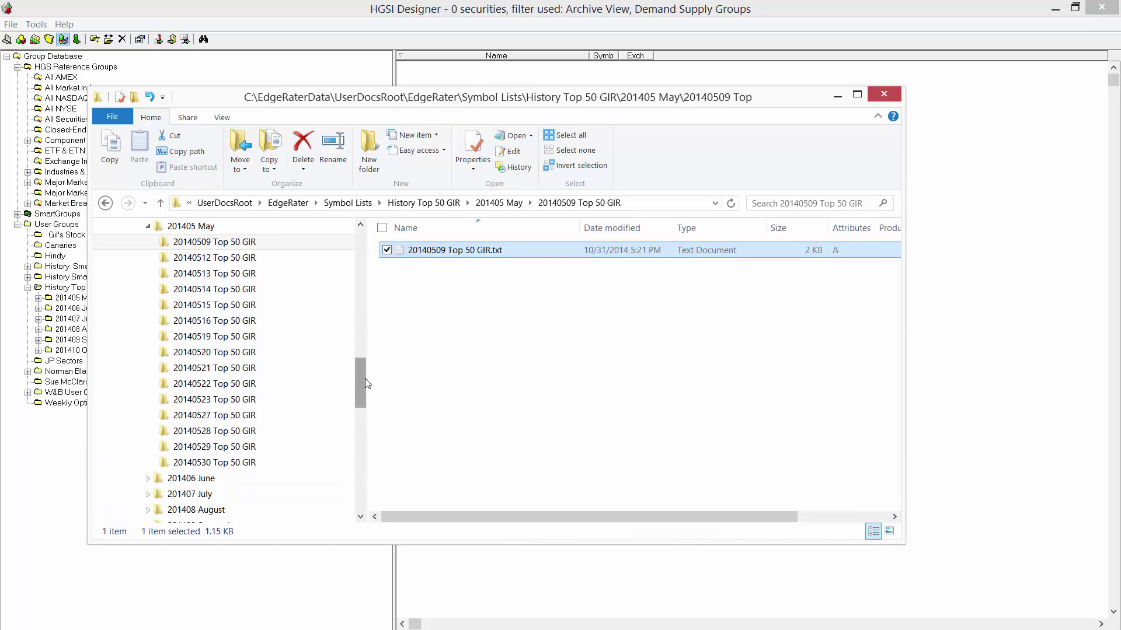
drag(362, 381, 359, 369)
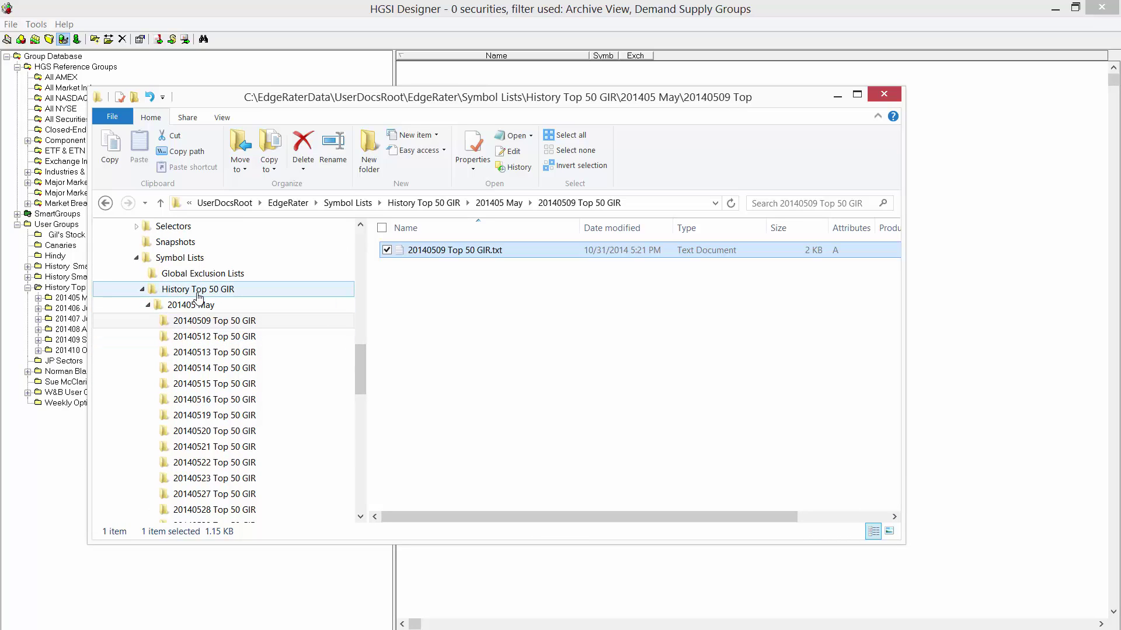
click(196, 291)
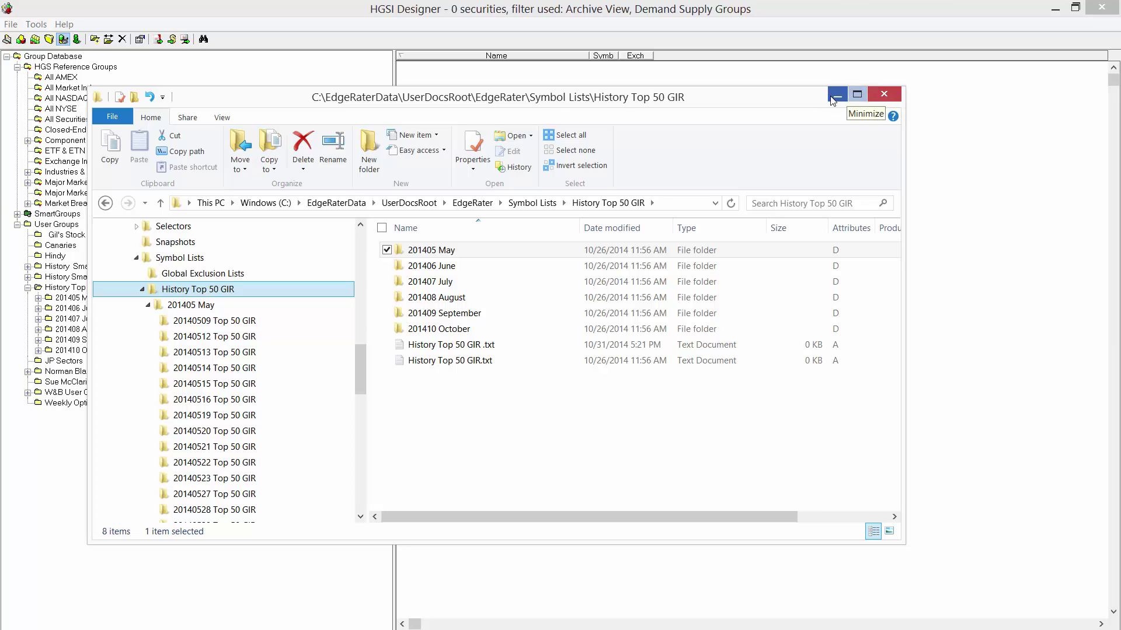
click(881, 102)
click(1099, 11)
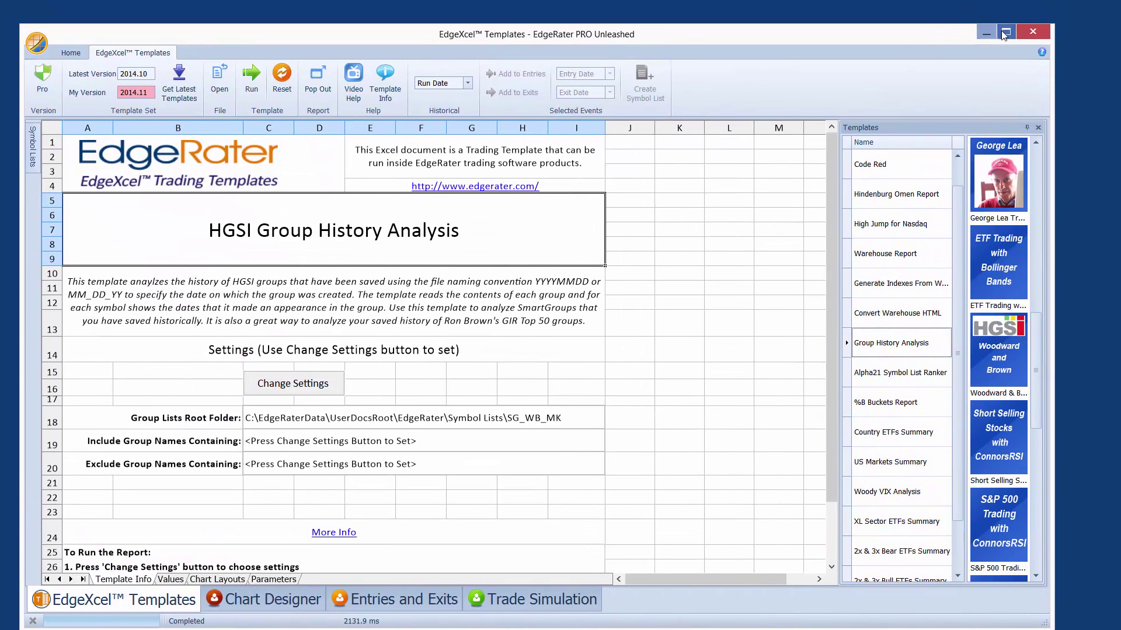
Step: Maximize the EdgeRater window and set the Group History Analysis lists root folder to History Top 50 GIR under Symbol Lists
click(1003, 33)
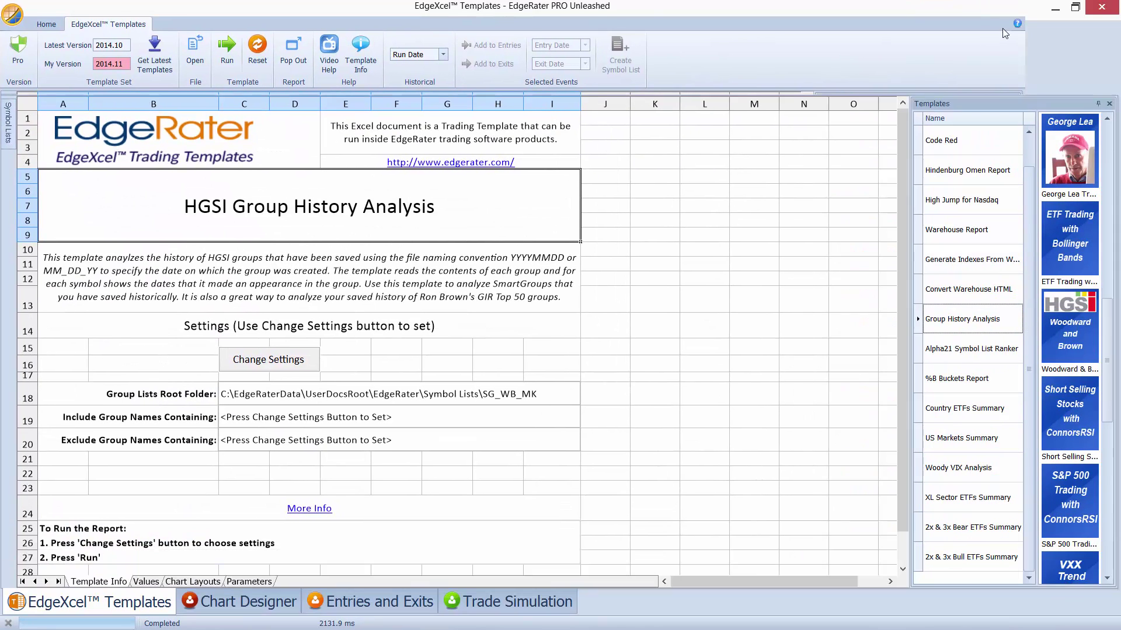
click(300, 365)
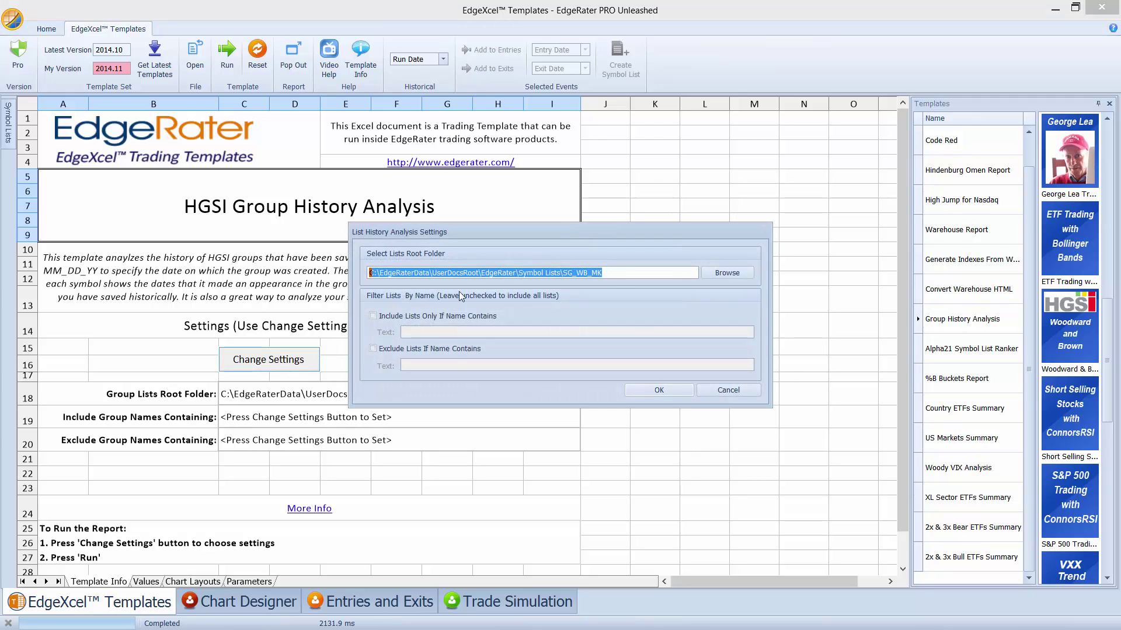
click(719, 272)
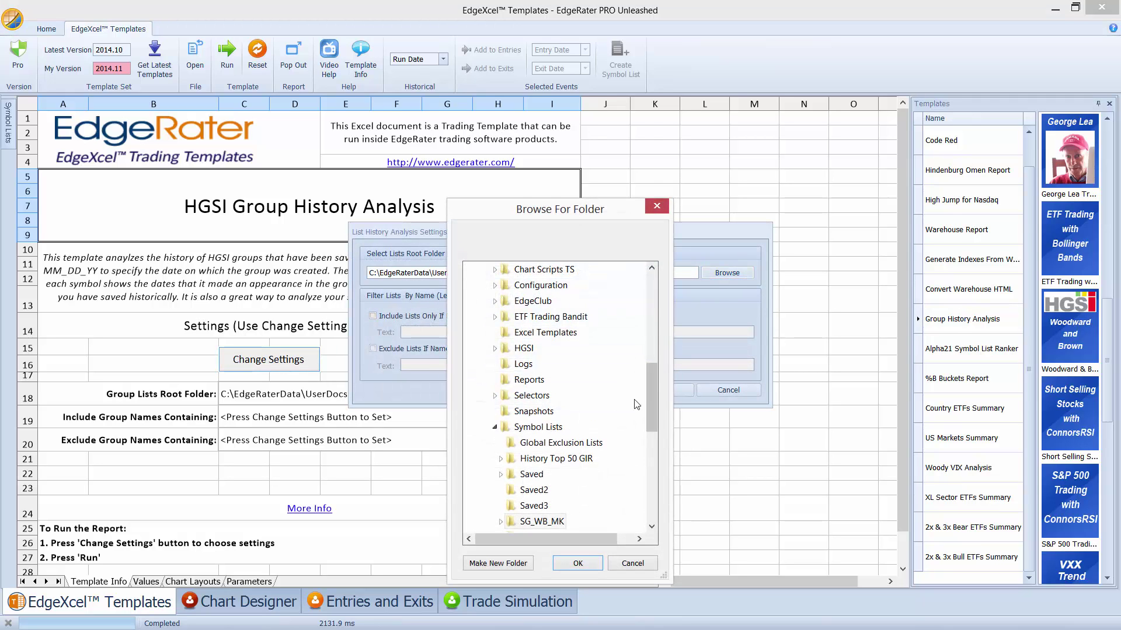
drag(651, 384, 648, 412)
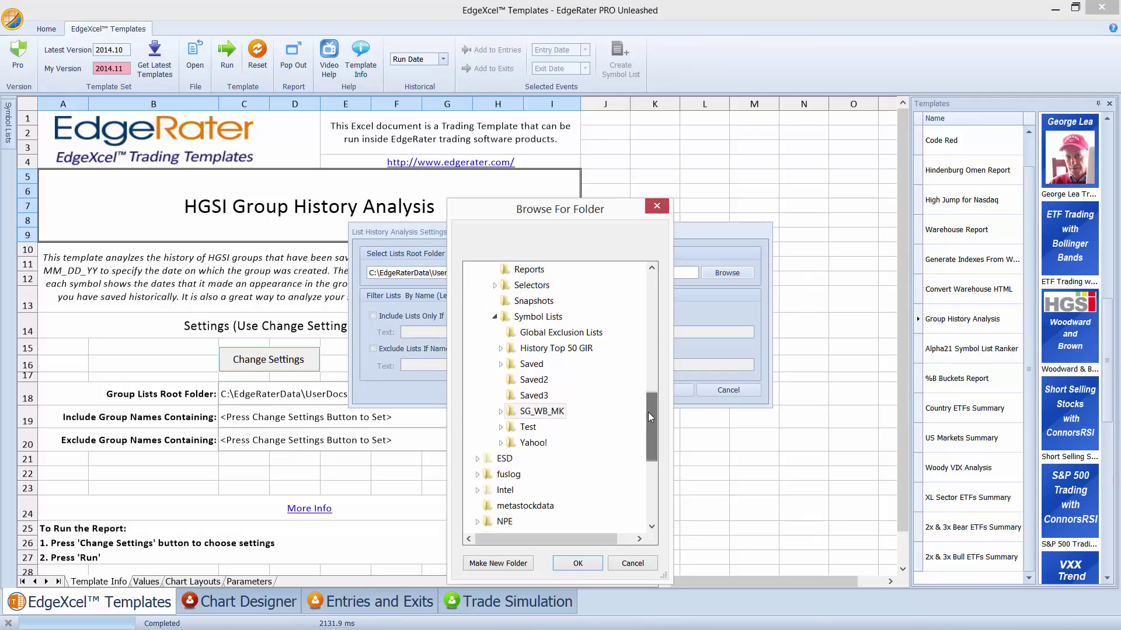
double_click(552, 349)
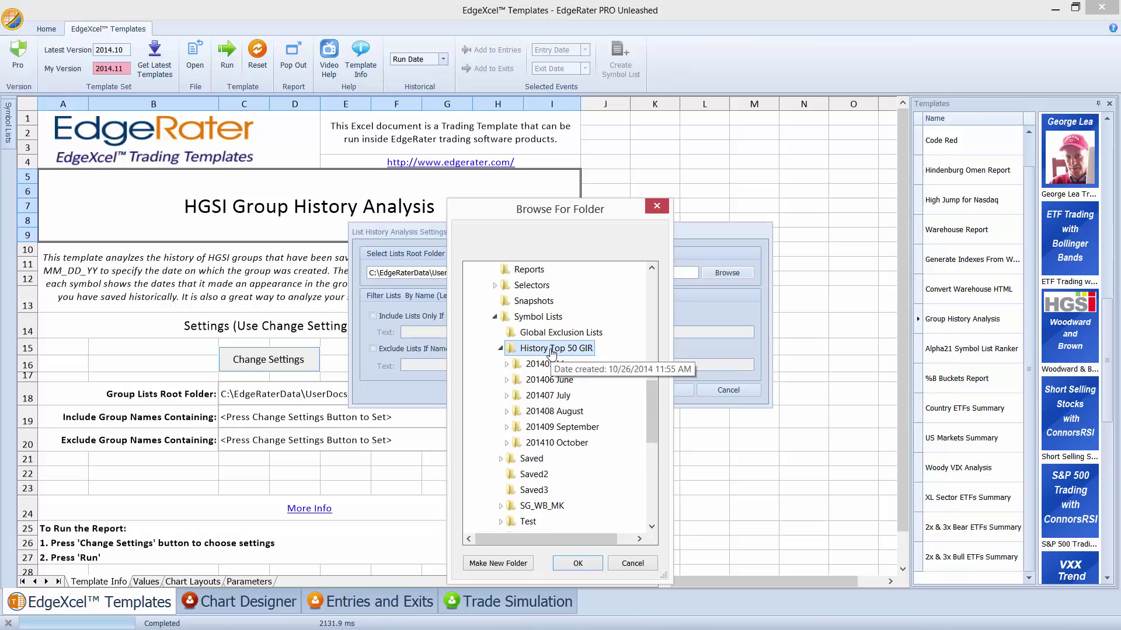
click(593, 566)
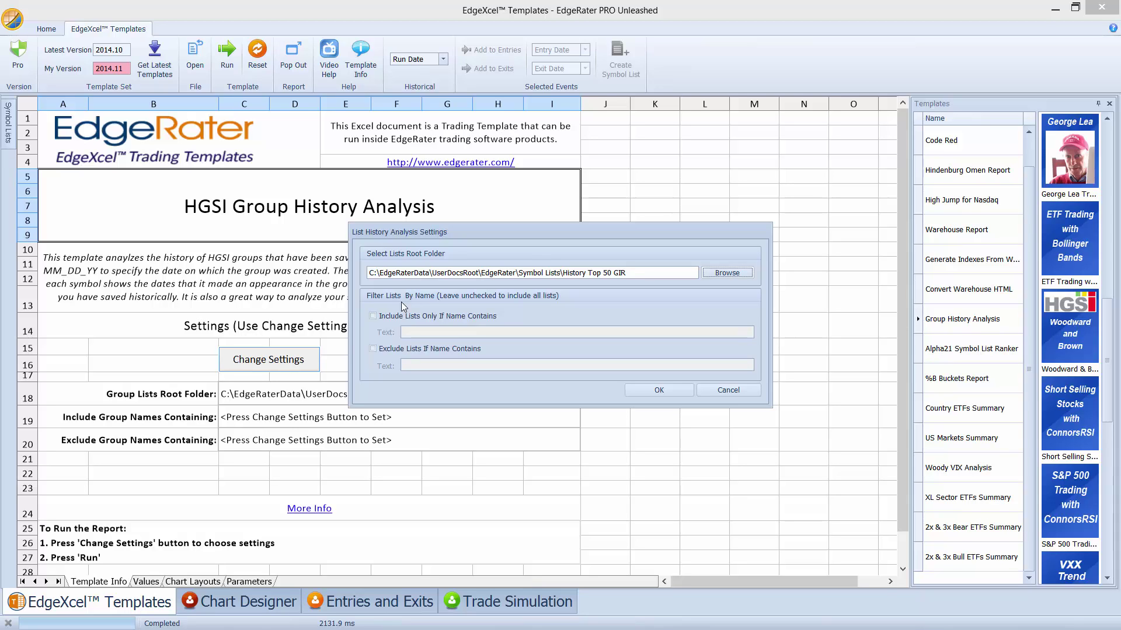
Step: Exclude lists whose name contains Weekend from the analysis
click(373, 349)
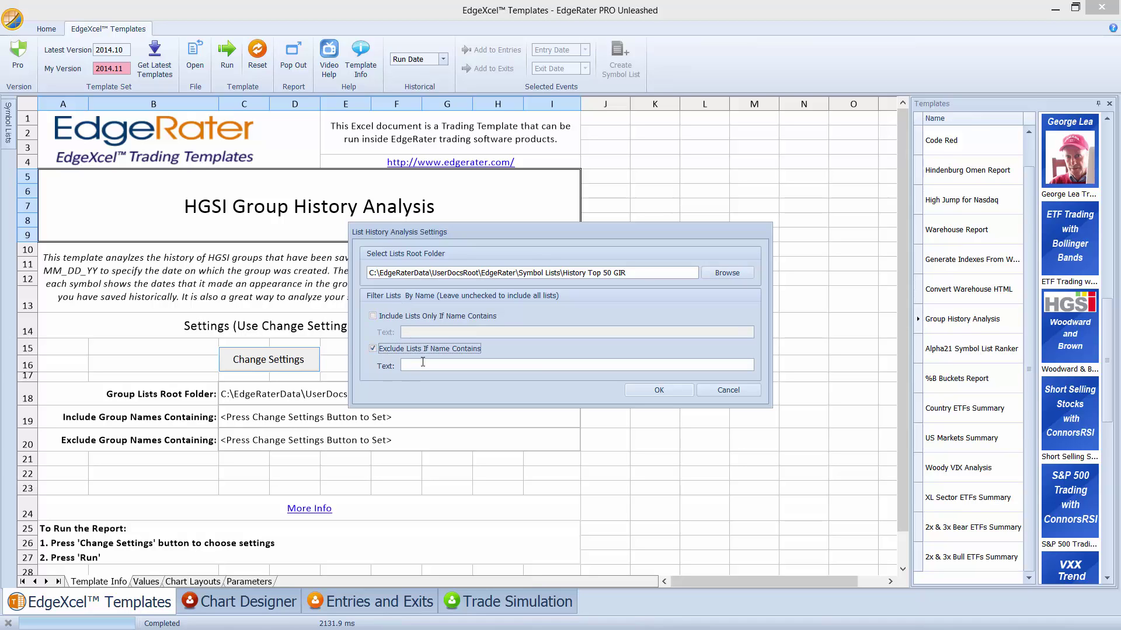
click(422, 365)
text(Weekend)
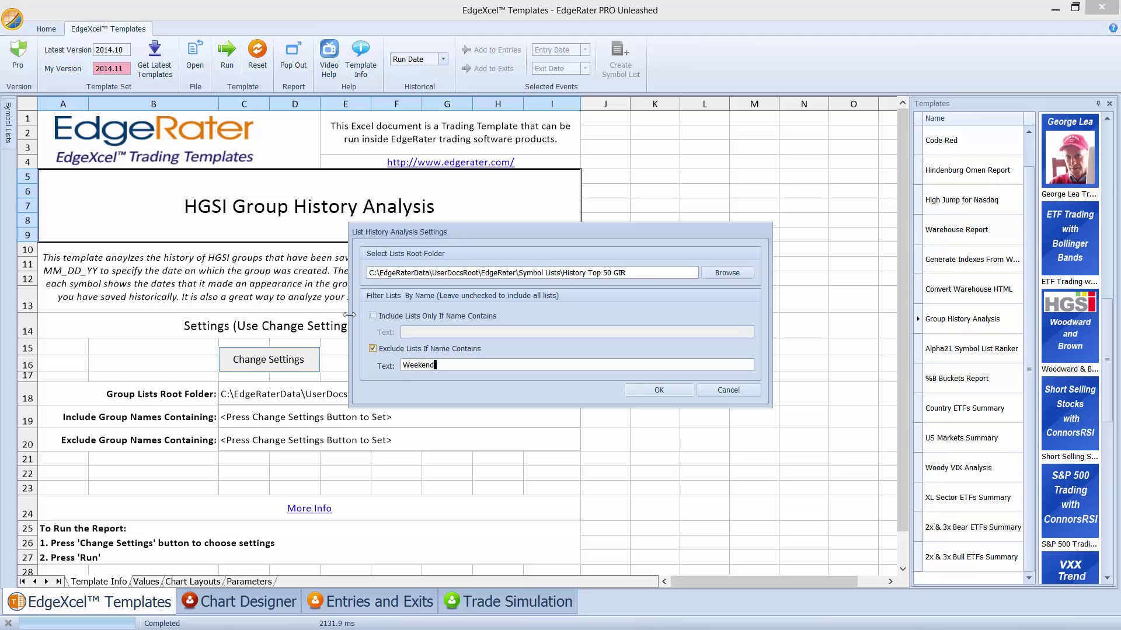
key(Return)
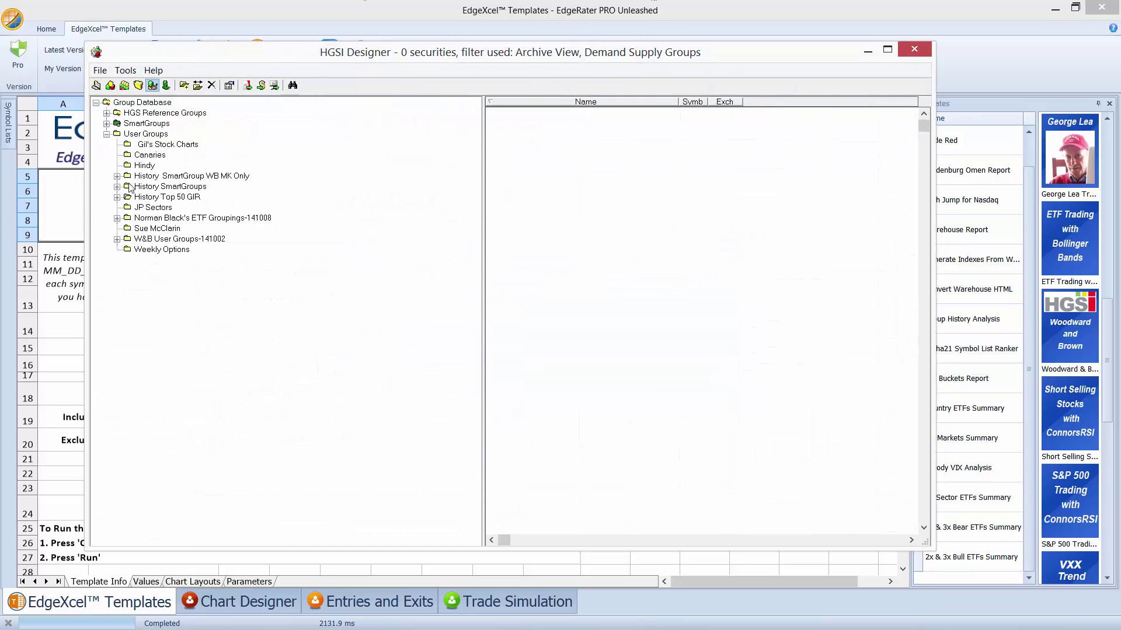
Step: In HGSI Designer, expand History Top 50 GIR and its 201410 October folder to examine the daily and Weekend group names
click(117, 197)
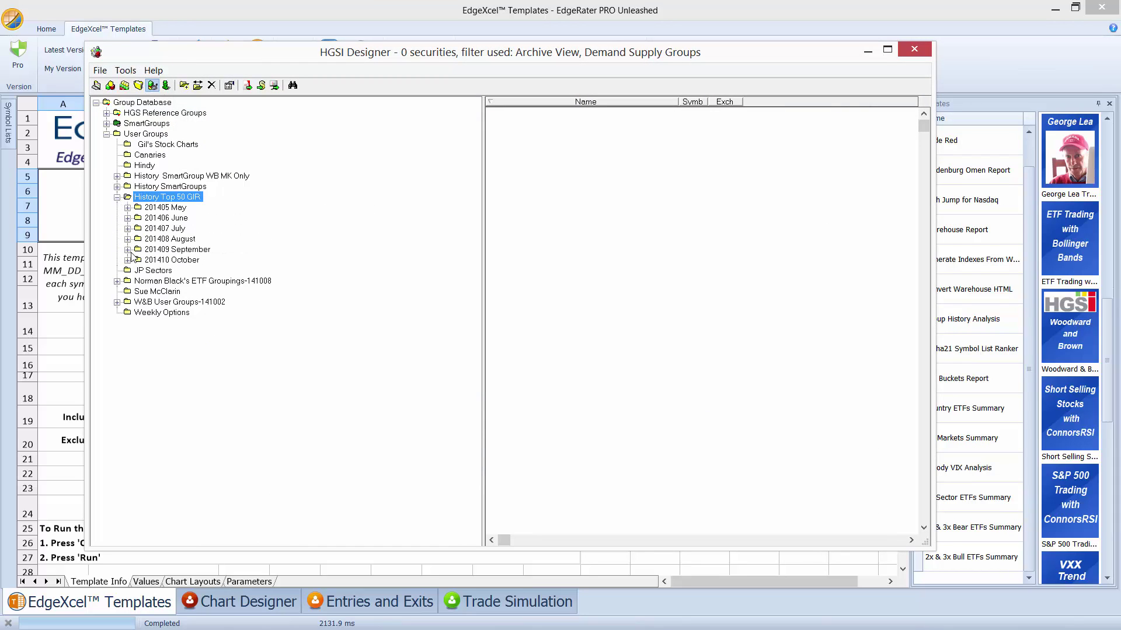
click(128, 260)
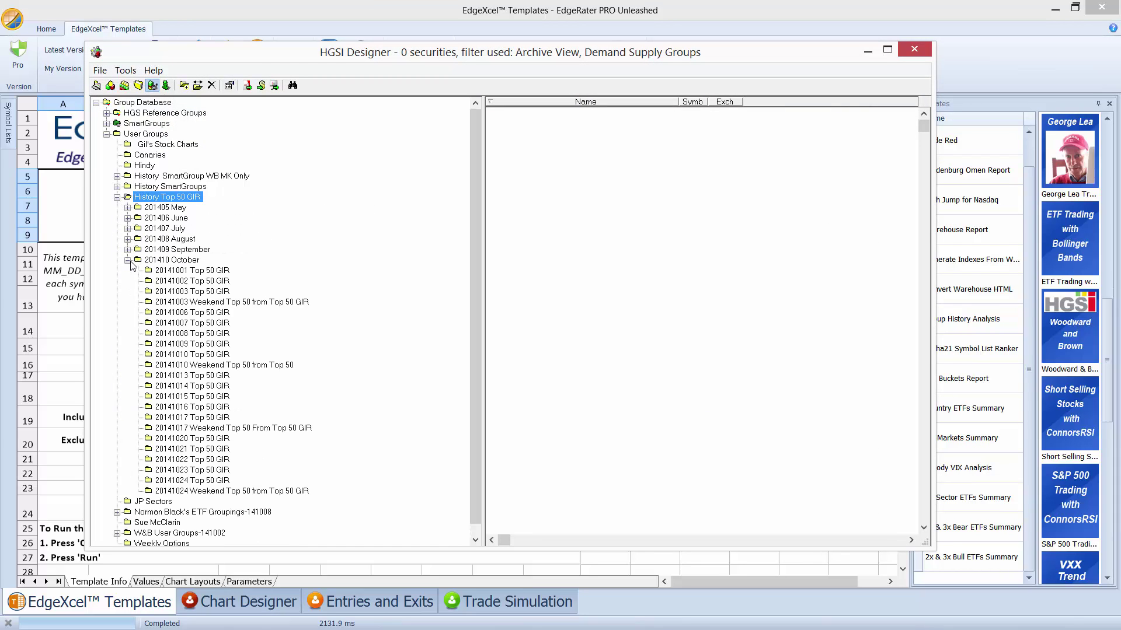
click(206, 272)
click(209, 282)
click(211, 291)
click(214, 303)
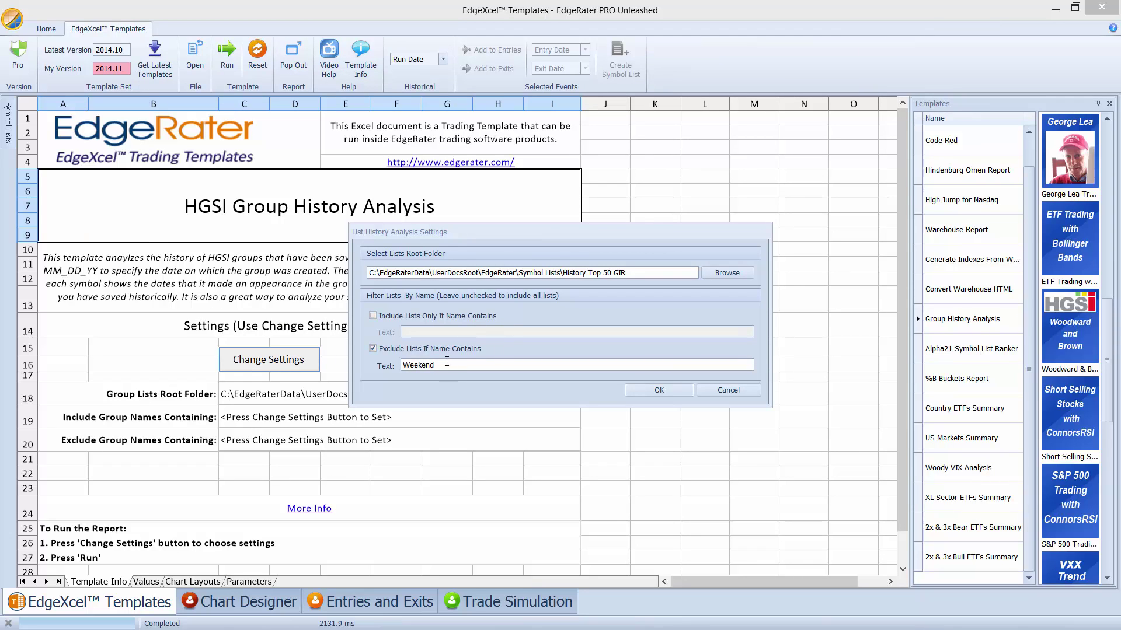
Step: Accept the analysis settings in EdgeRater, run the Group History Analysis template, and collapse the templates list to widen the report
click(667, 390)
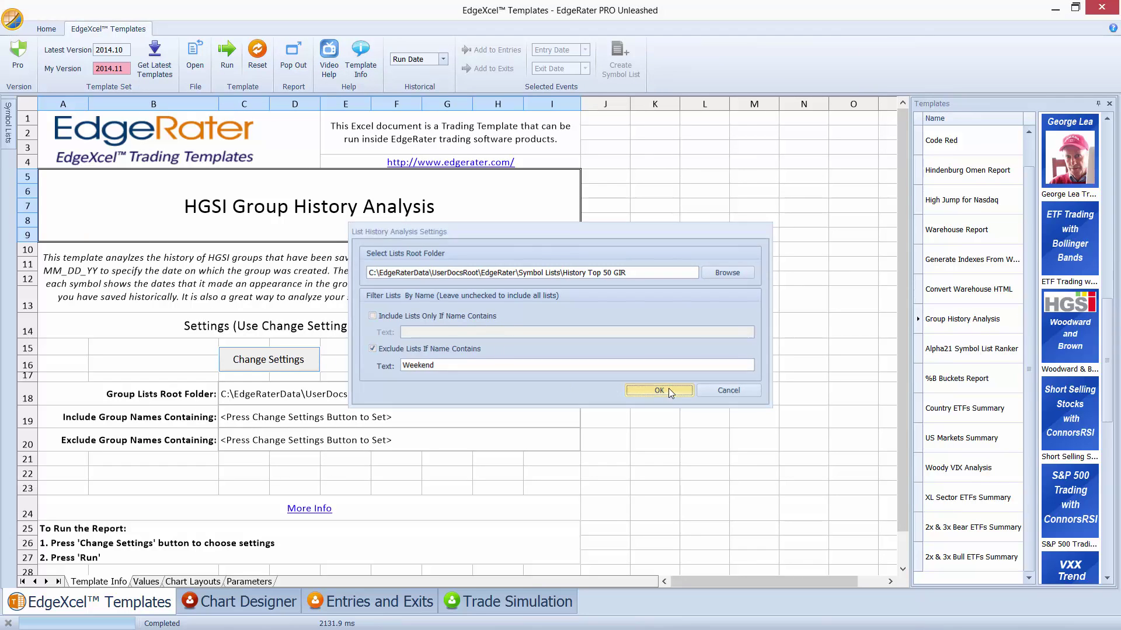
click(227, 61)
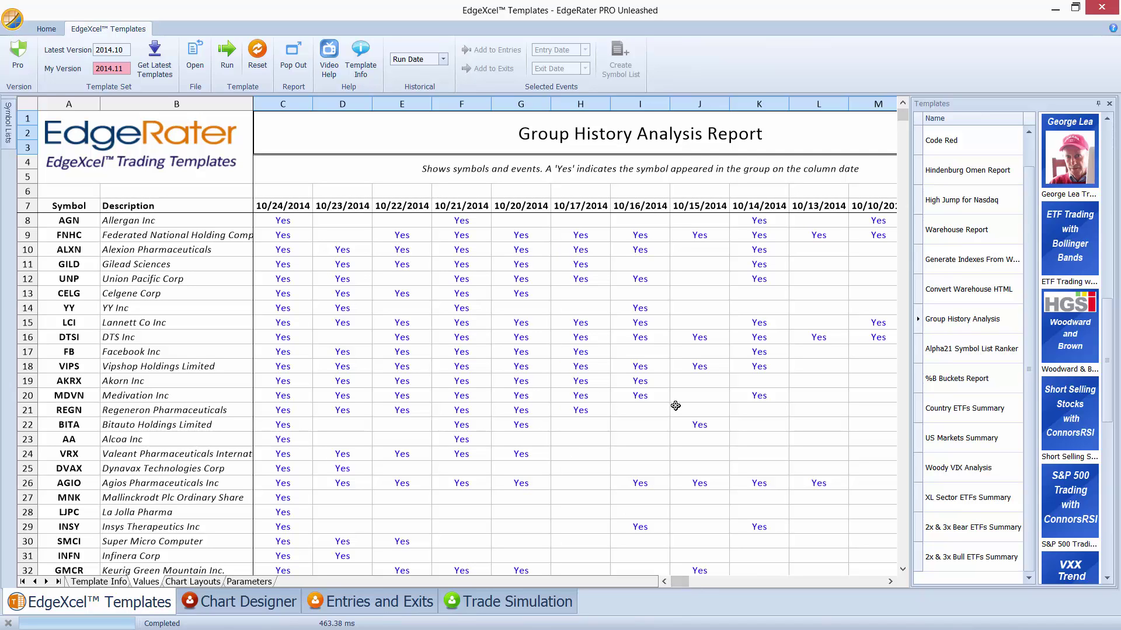
click(1097, 104)
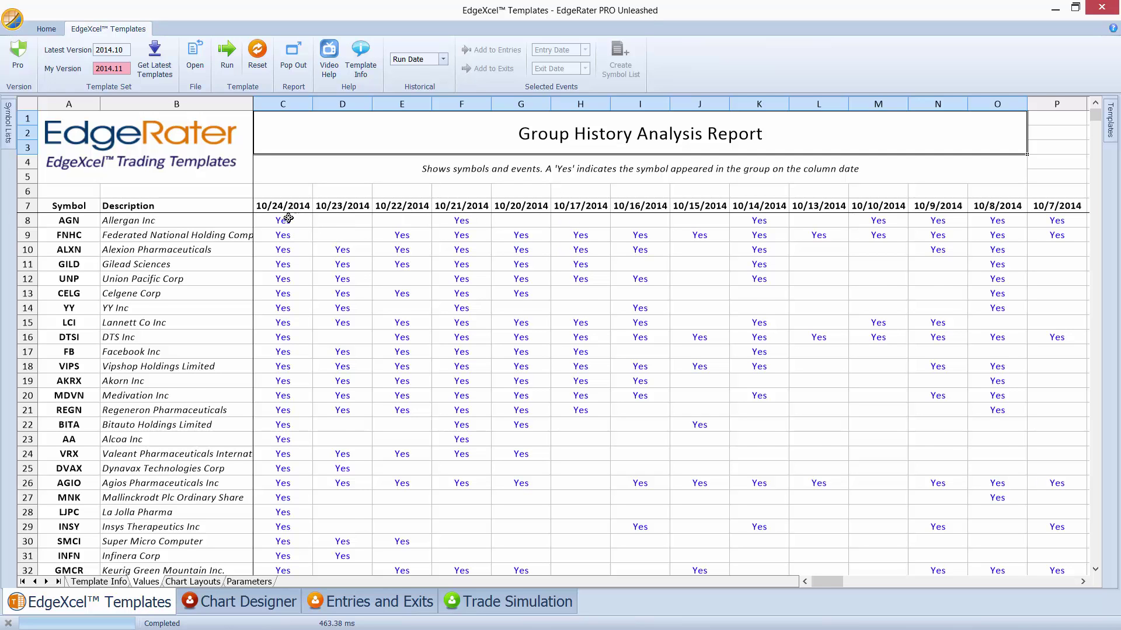
Step: Look through the symbols that appeared in the group on 10/24/2014 and return to the start of the report
scroll(288, 219, down, 1)
scroll(288, 217, down, 11)
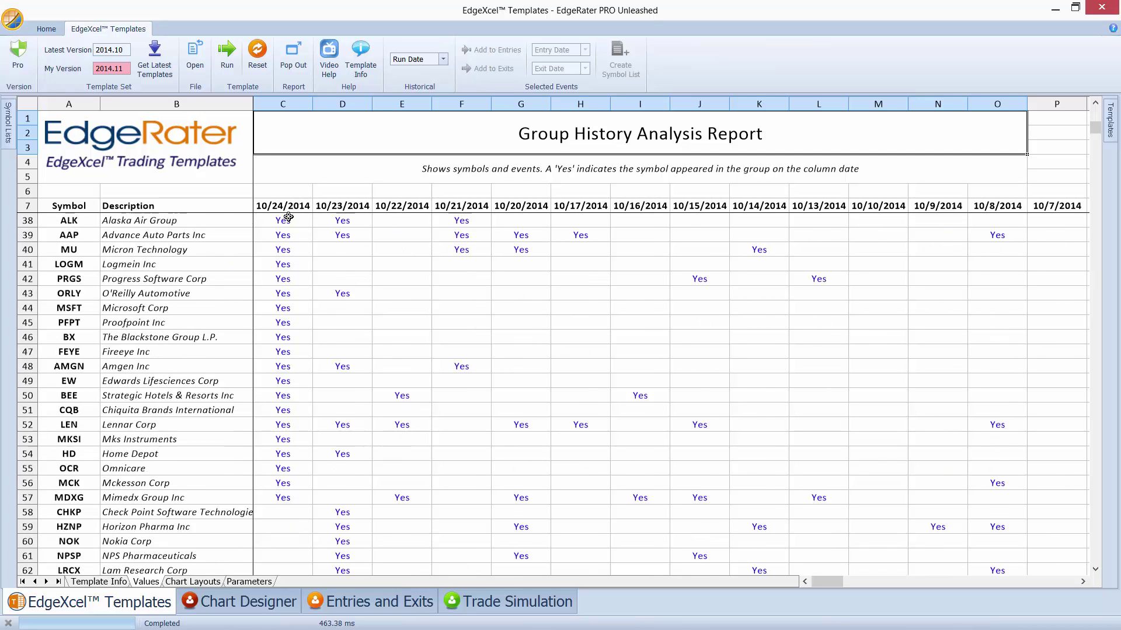
scroll(295, 367, up, 5)
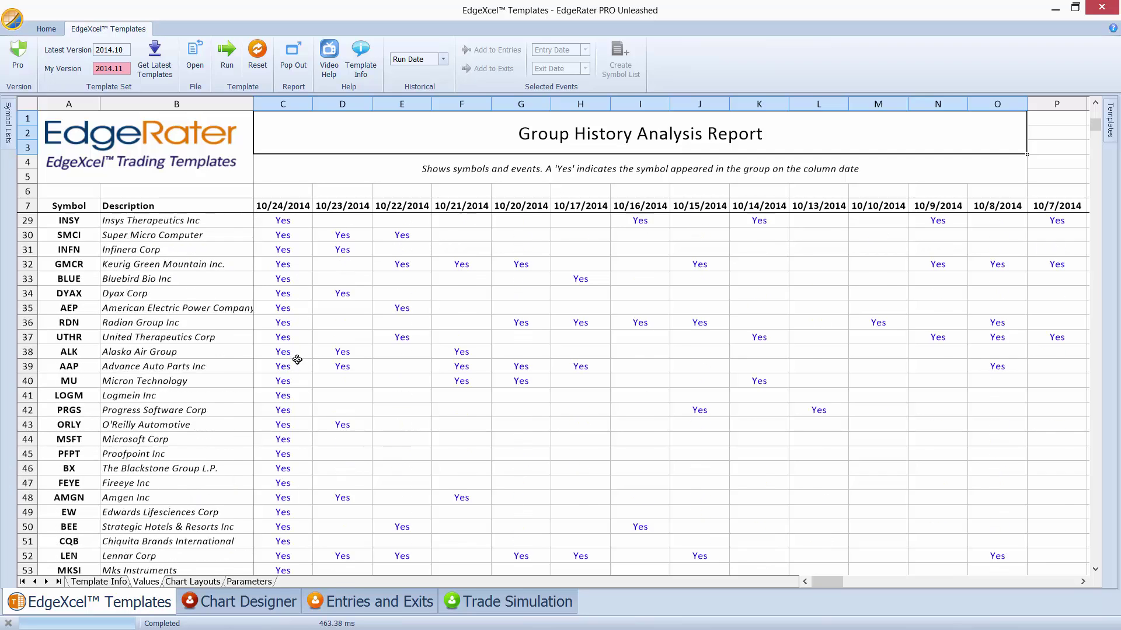
scroll(299, 350, down, 4)
scroll(301, 338, up, 11)
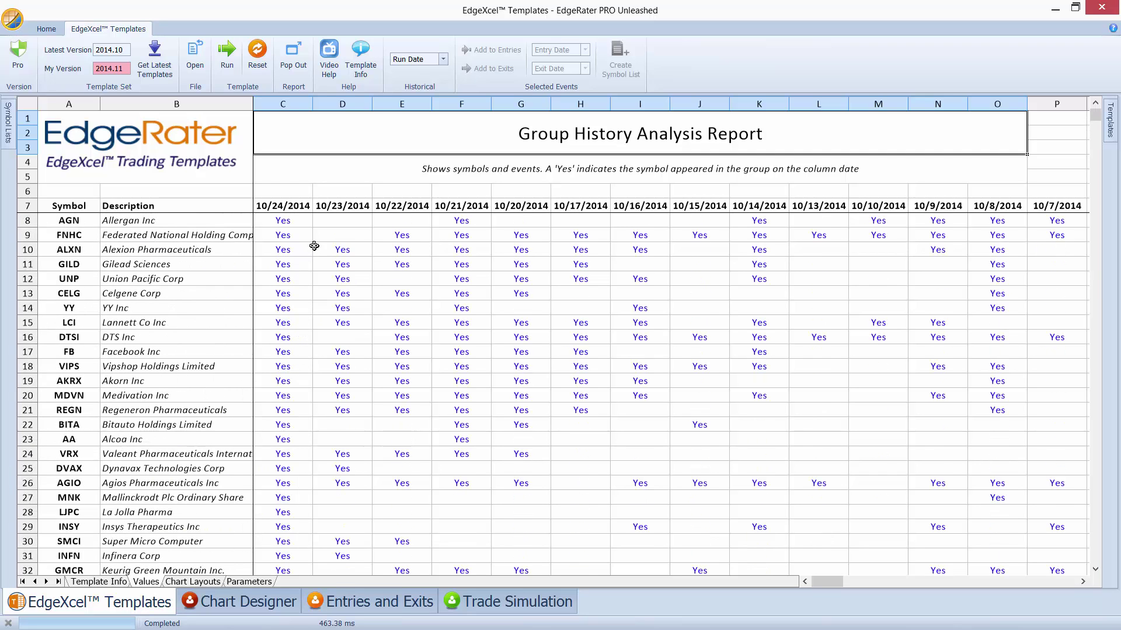
Step: Sort the report by the 10/23/2014 column and review the symbols that appeared on that date
click(335, 210)
click(352, 209)
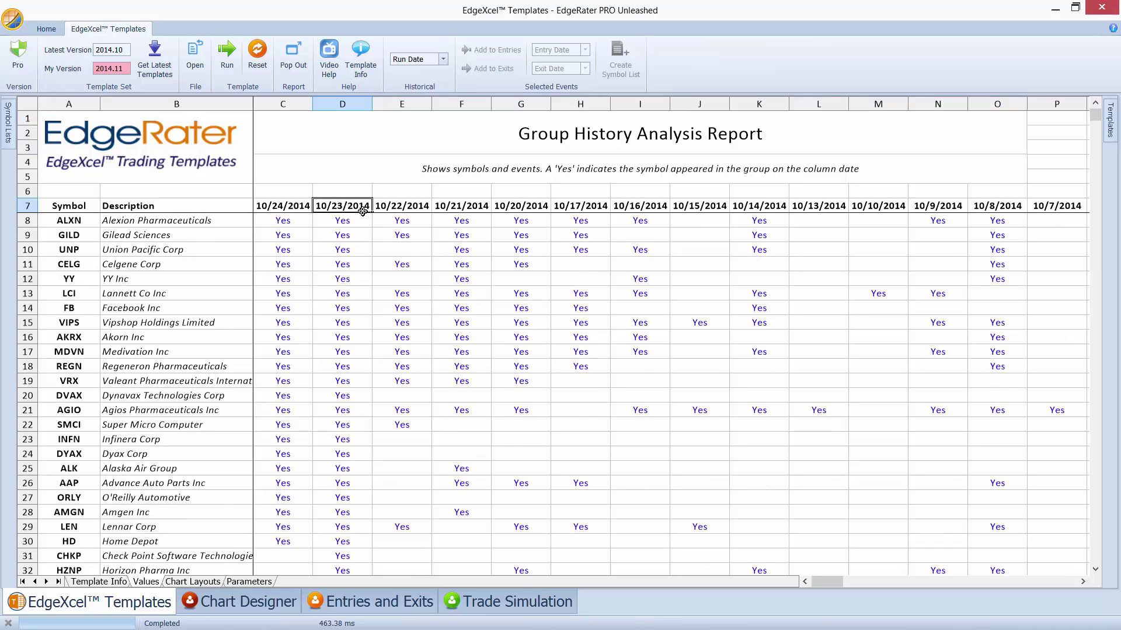
scroll(357, 214, down, 12)
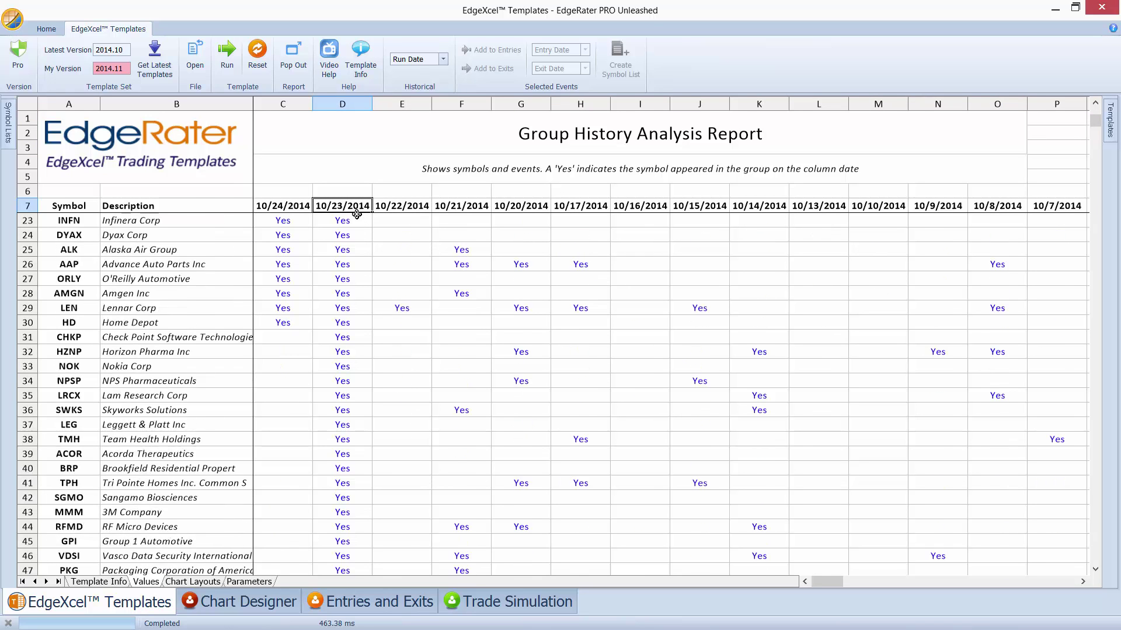
scroll(370, 396, up, 12)
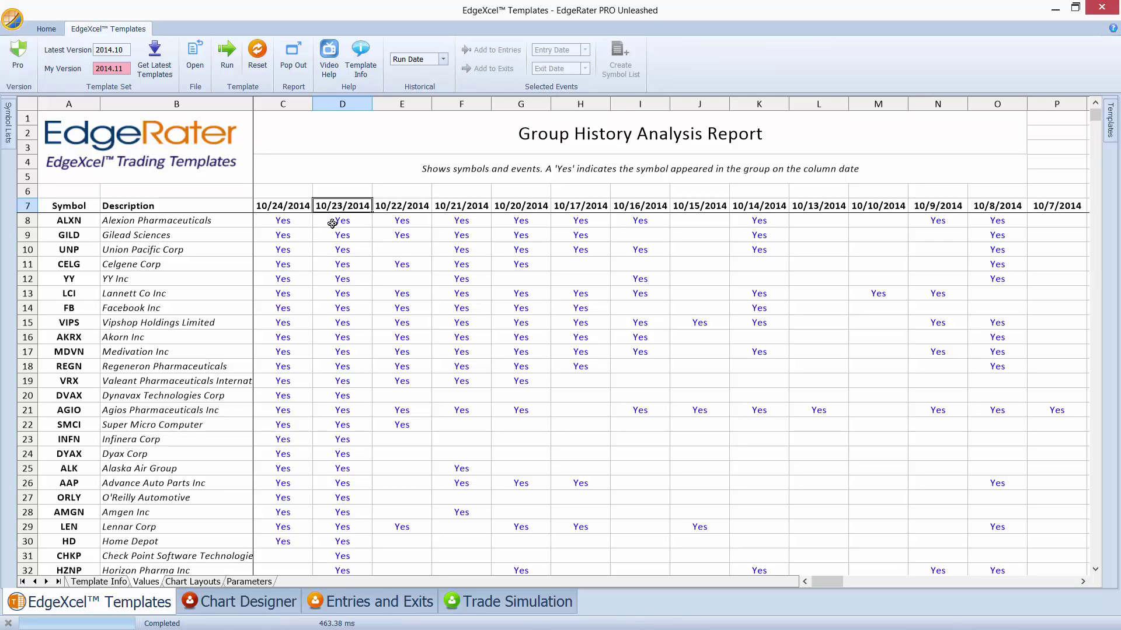
scroll(364, 221, down, 1)
scroll(364, 221, up, 1)
Step: Sort the report by its oldest date column, 5/9/2014
drag(844, 582, 1074, 569)
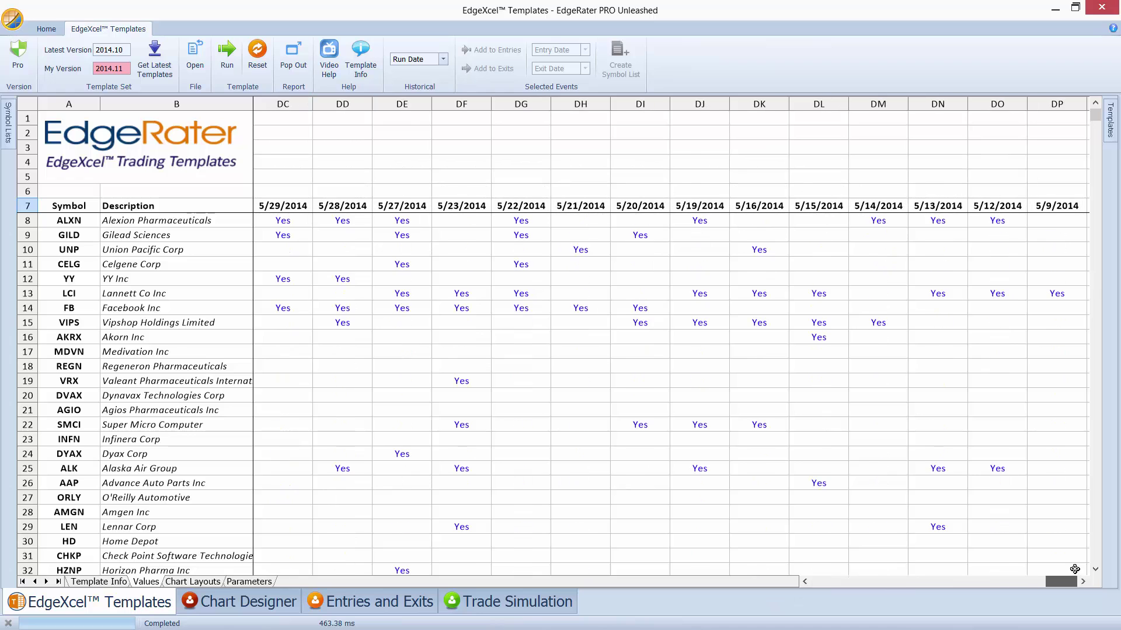
click(1056, 206)
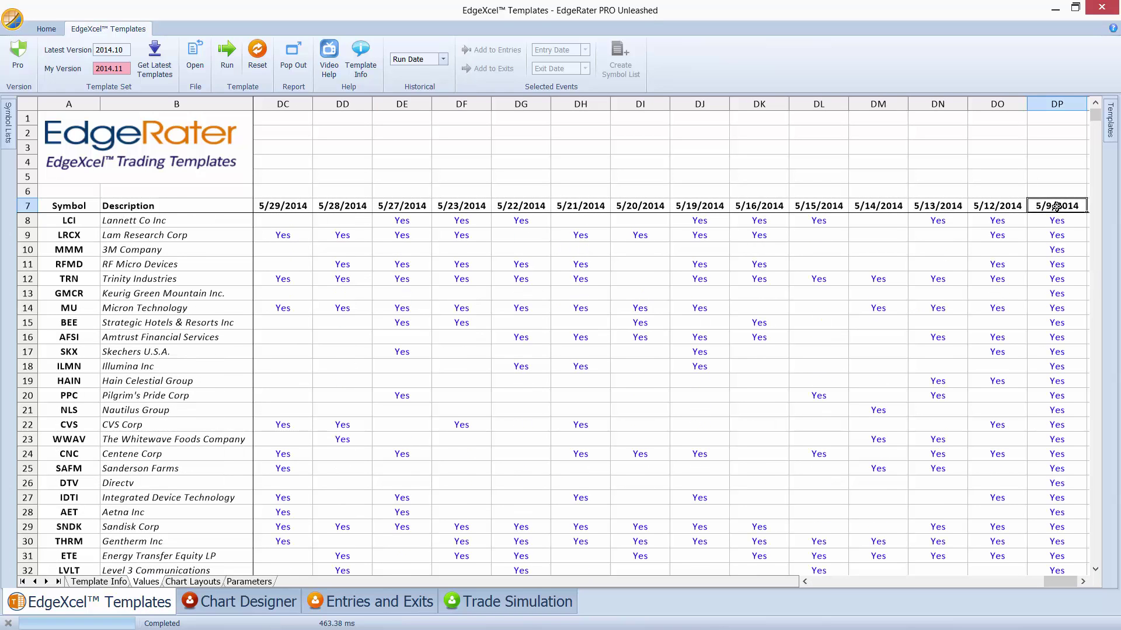
mouse_move(1096, 128)
mouse_down()
mouse_move(1100, 158)
mouse_move(1104, 119)
mouse_up()
Step: Open the chart for Lannett Co Inc (LCI) from its 5/19/2014 event
click(470, 222)
key(Right)
key(Right)
key(Right)
key(Right)
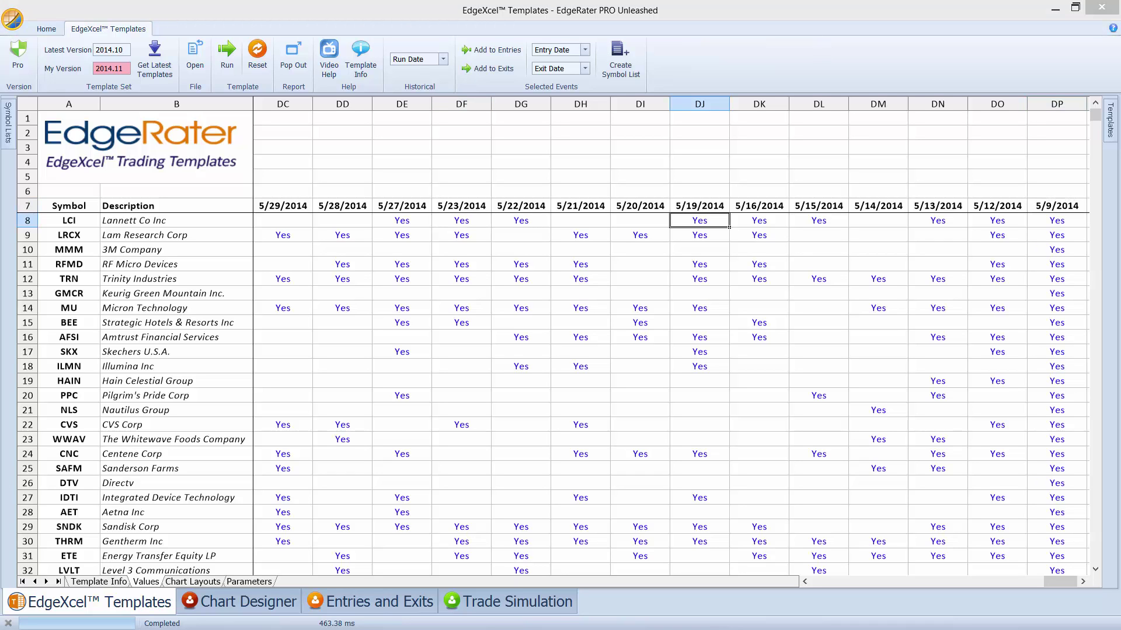
key(Return)
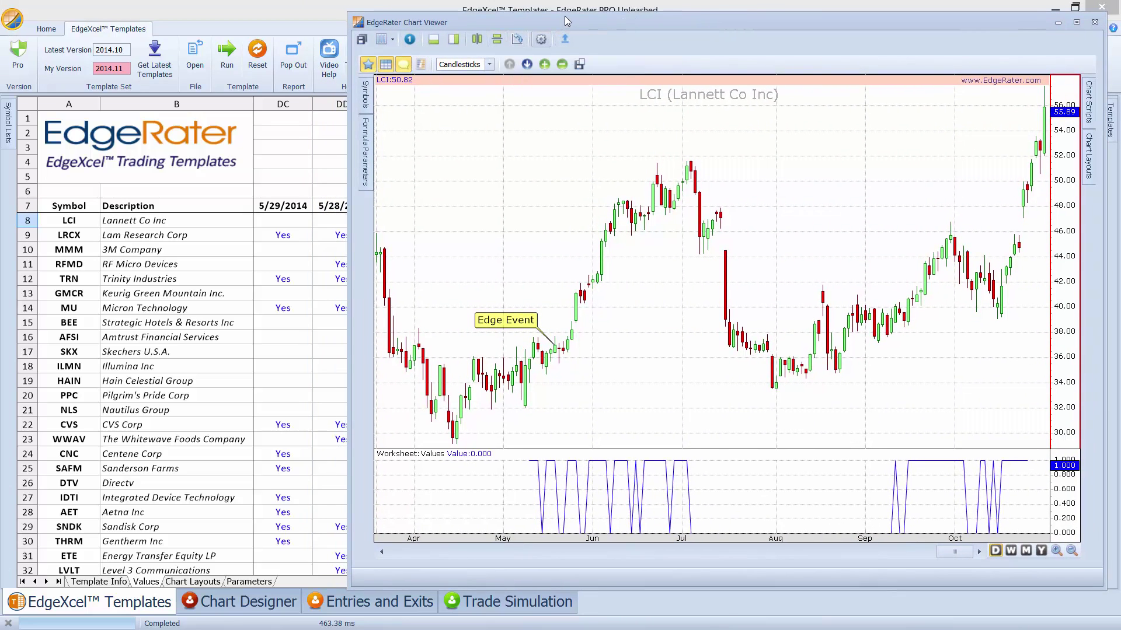
Step: Arrange the report window and the chart viewer side by side, with the report on the left half
key(super+Right)
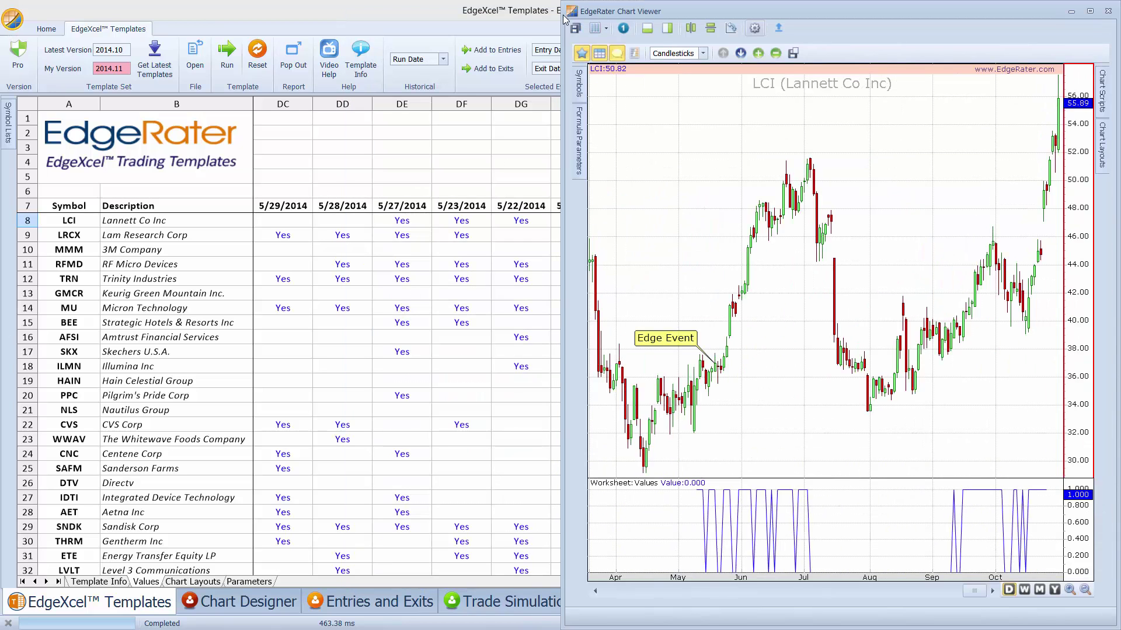
click(463, 9)
key(super+Left)
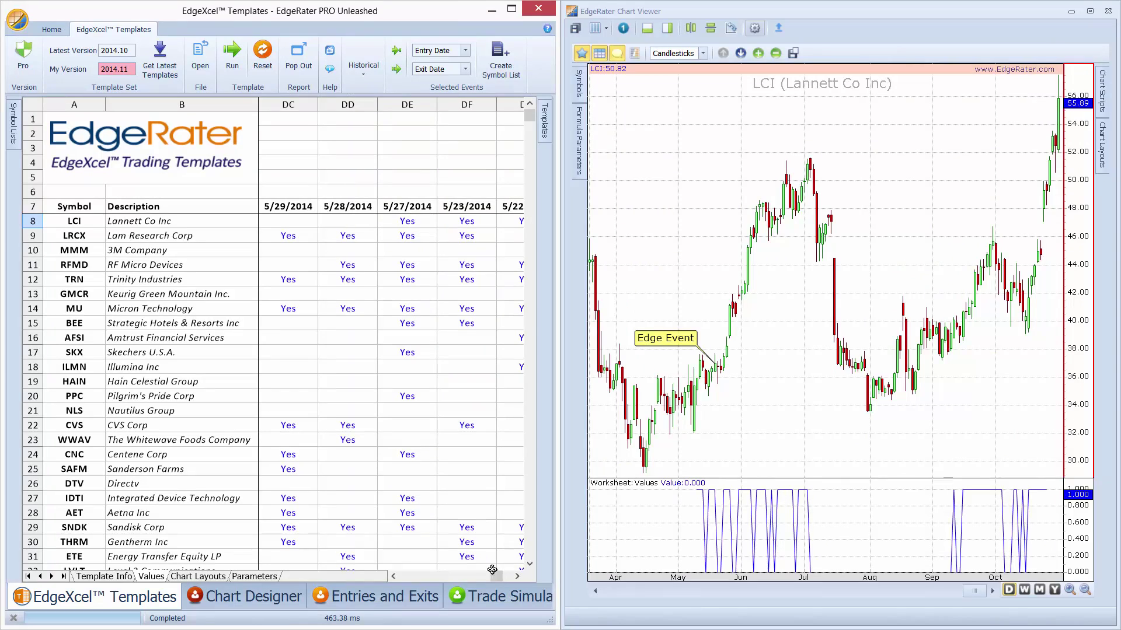
Step: Select the 6/20/2014 event of Lithia Motors (LAD), then view the Warehouse All Securities.txt symbol list and close it
drag(499, 577, 505, 576)
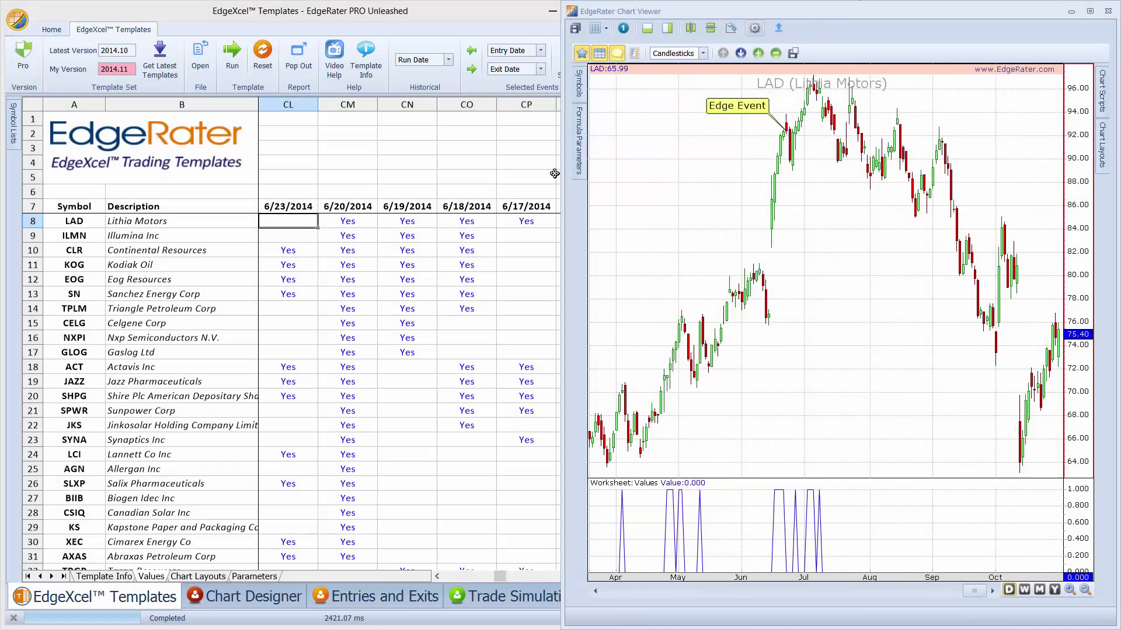
click(358, 223)
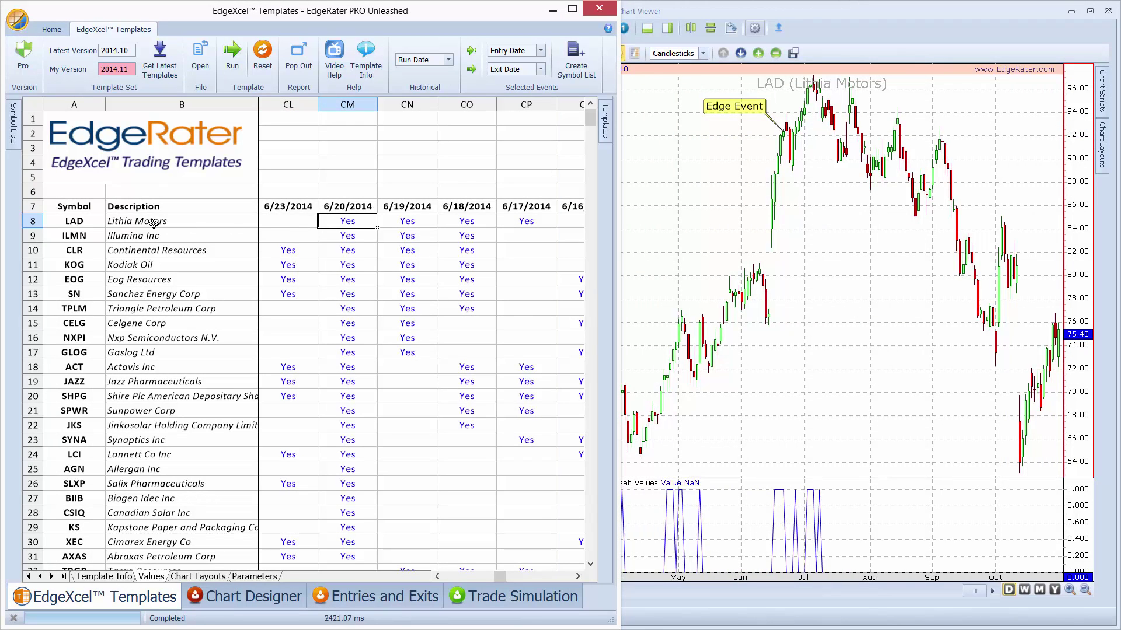
click(15, 125)
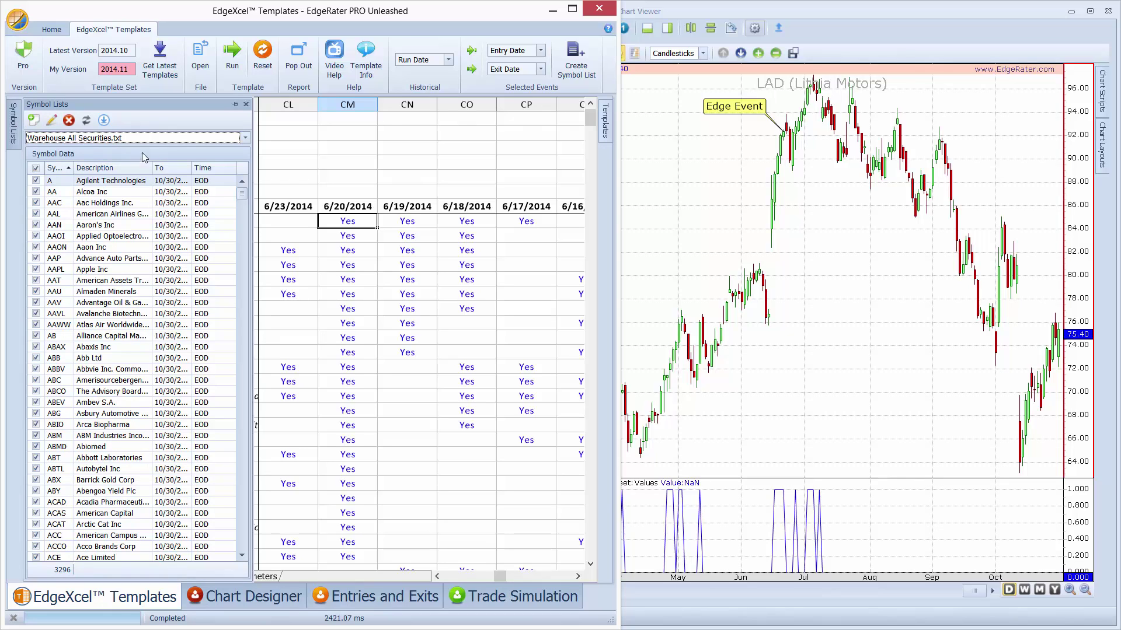
click(247, 106)
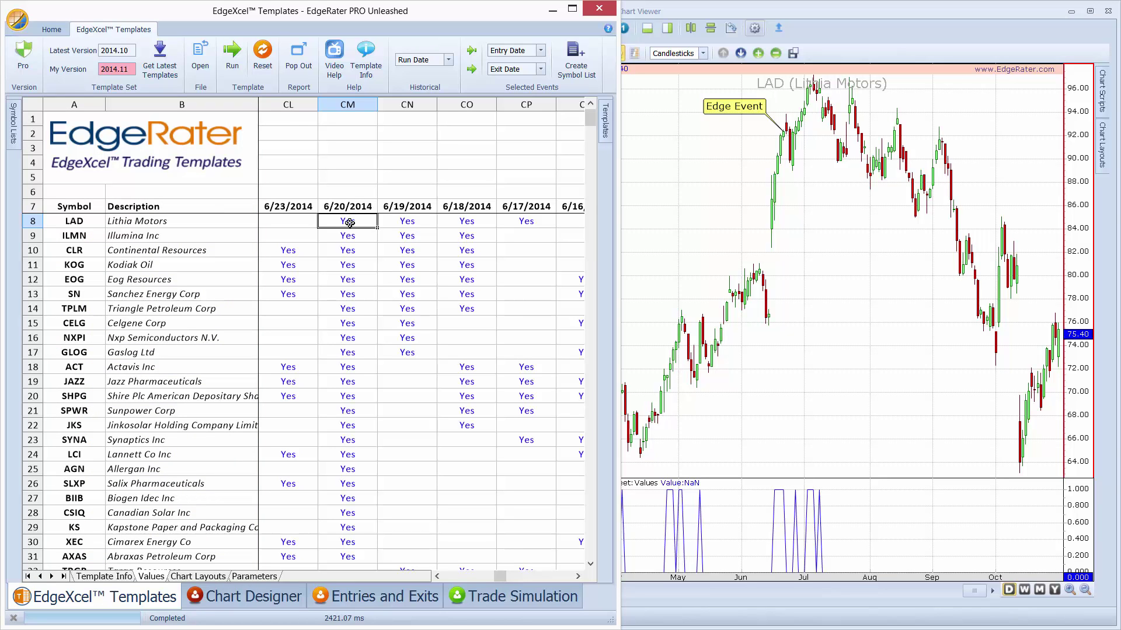
Step: Step through the symbols in the 6/20/2014 column to compare their charts, ending on Continental Resources (CLR)
key(Down)
key(Down)
key(Down)
key(Down)
key(Down)
key(Down)
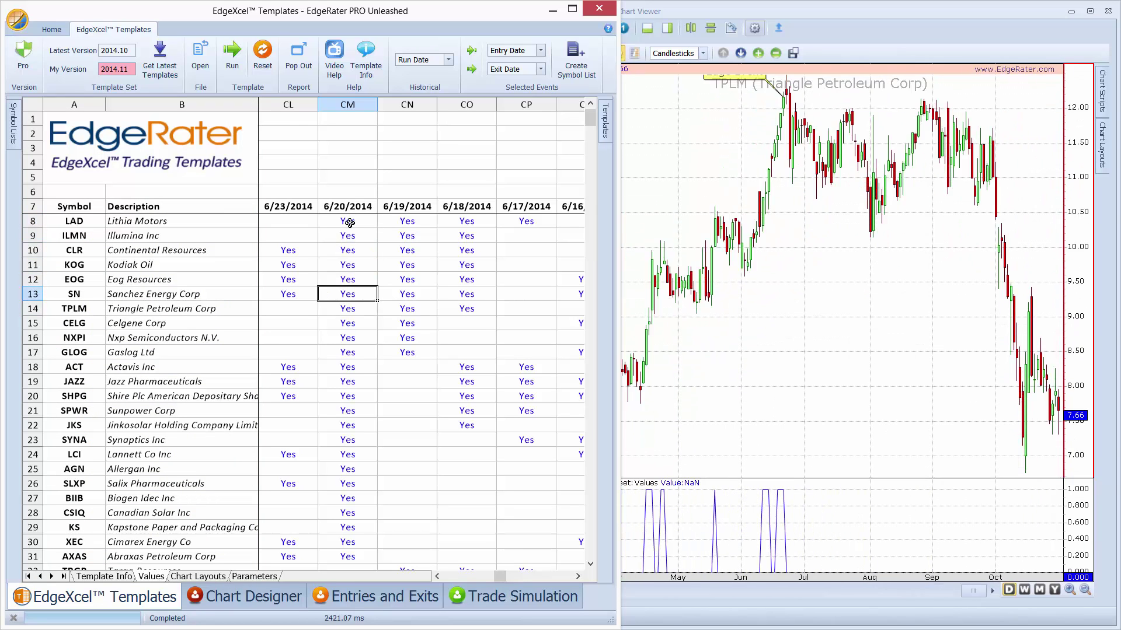
key(Up)
key(Up)
key(Up)
key(Up)
key(Up)
key(Up)
key(Down)
key(Down)
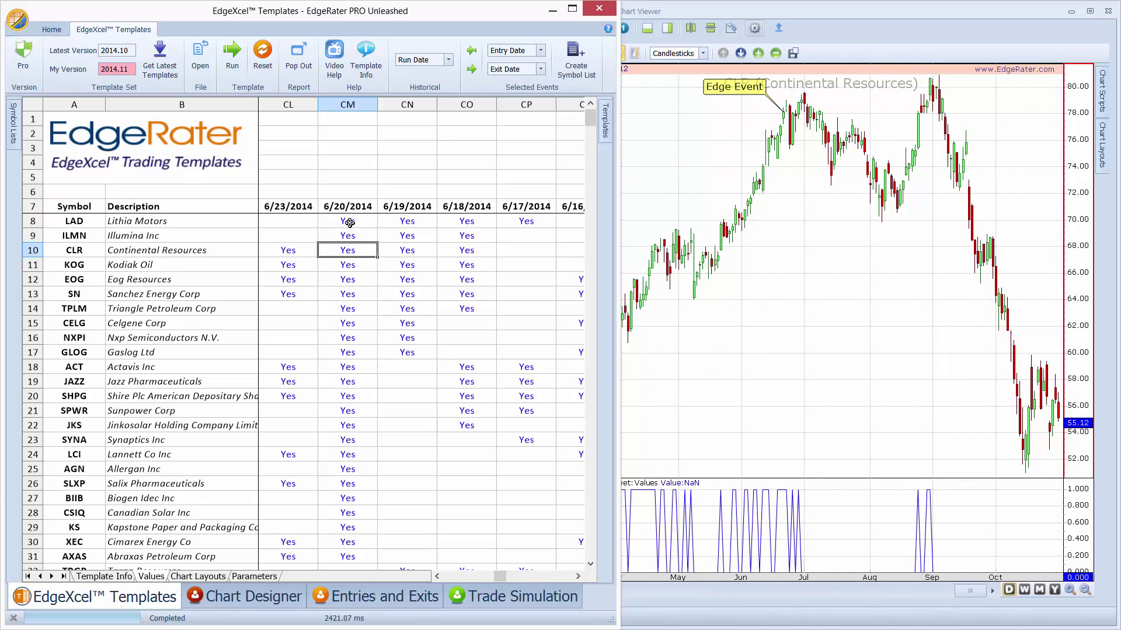
Step: Switch the active symbol list to MyTest.txt, then select Kodiak Oil's (KOG) 6/20/2014 event and close the Symbol Lists pane
click(13, 123)
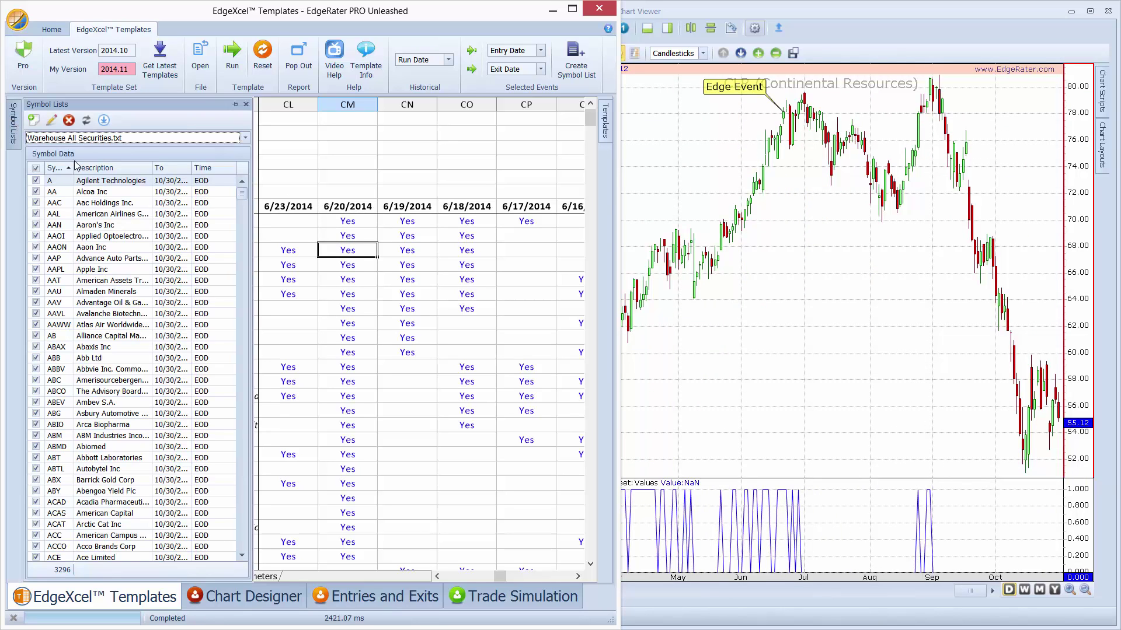
click(88, 141)
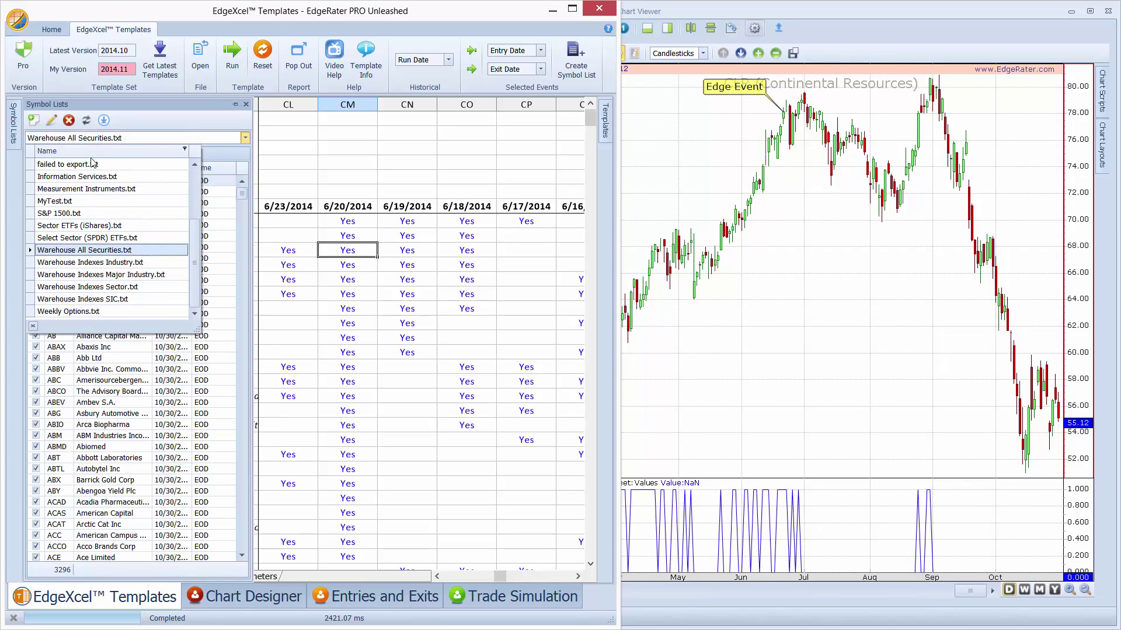
click(102, 201)
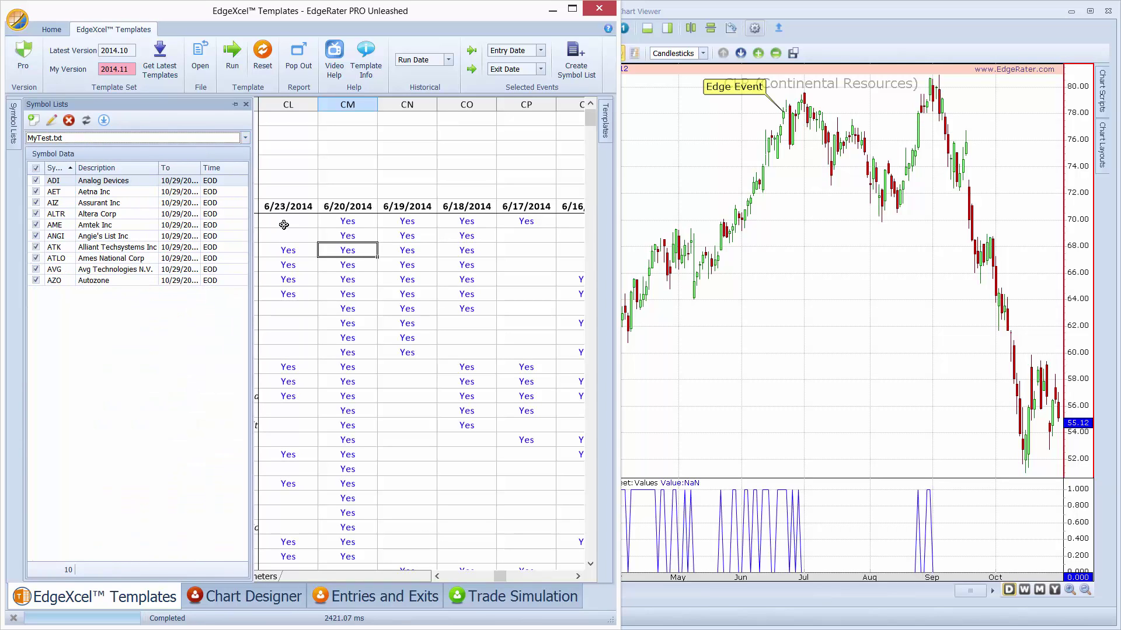
click(340, 264)
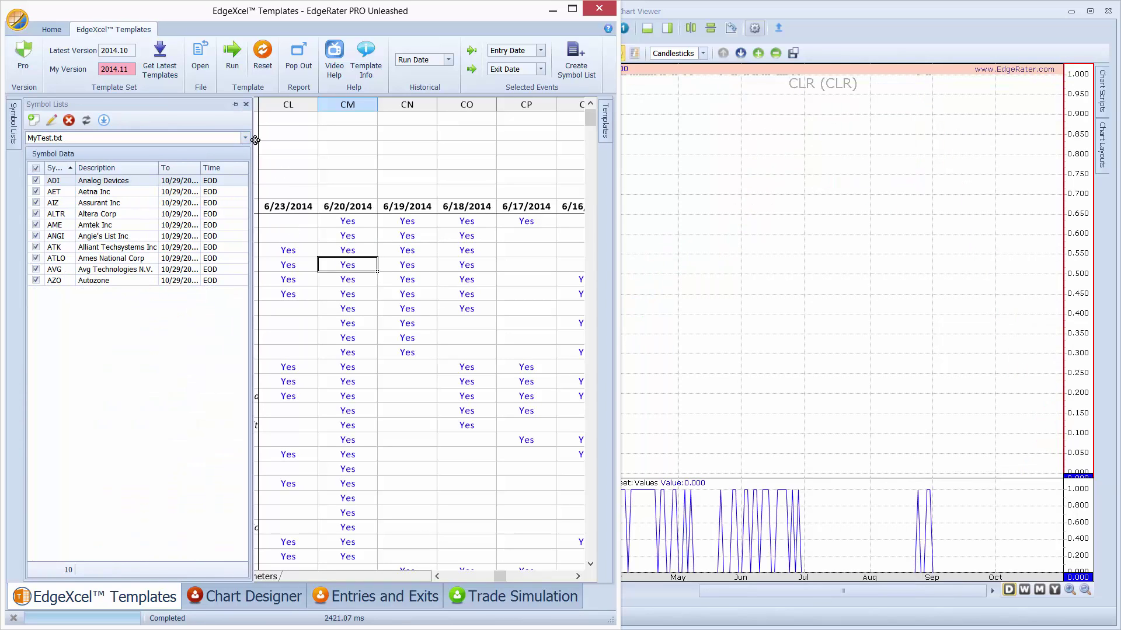
click(246, 107)
Step: Step through the 6/20/2014 events from Illumina Inc down to Gaslog Ltd and back up to Lithia Motors, checking the chart viewer
click(356, 235)
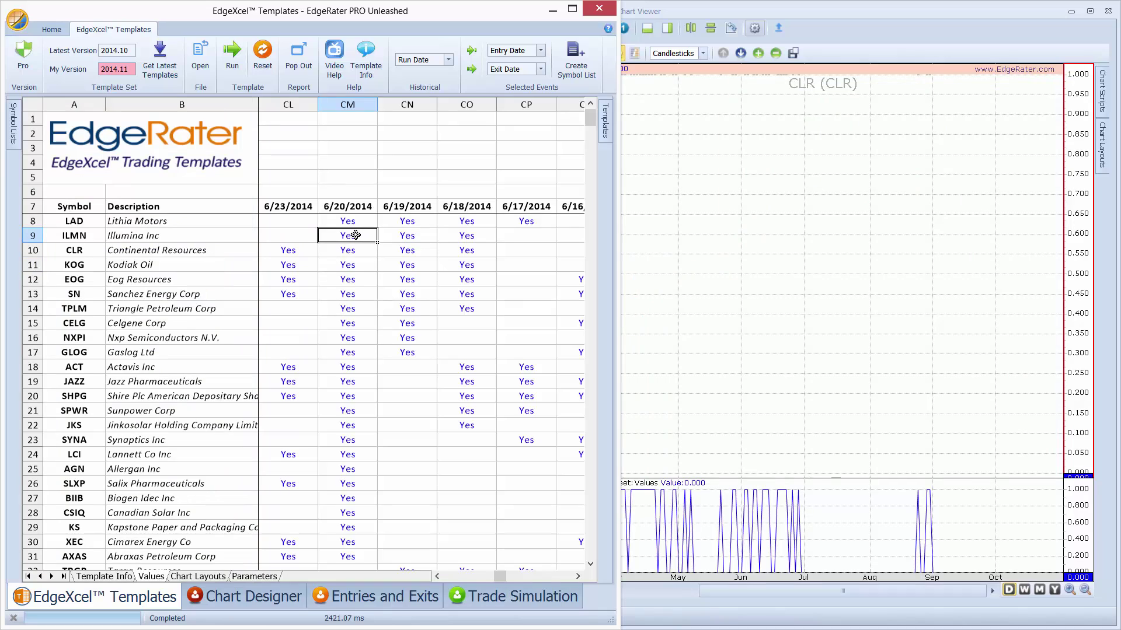
key(Down)
key(Down)
key(Down)
key(Down)
key(Down)
key(Down)
key(Down)
key(Down)
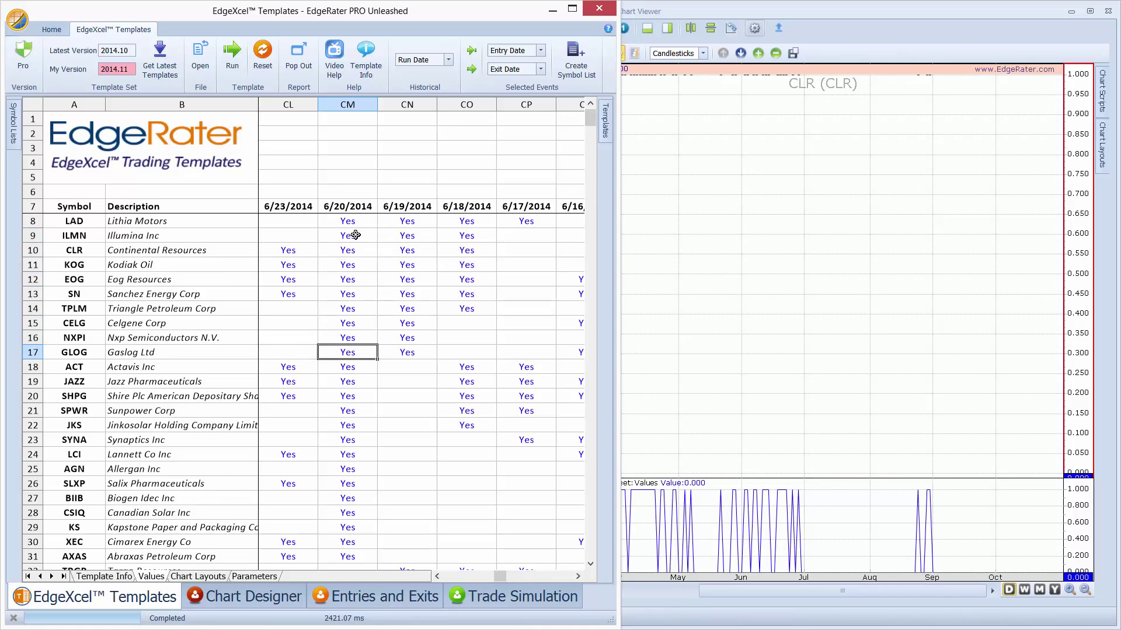
key(Up)
key(Up)
key(Up)
key(Up)
key(Up)
key(Up)
key(Up)
key(Up)
key(Up)
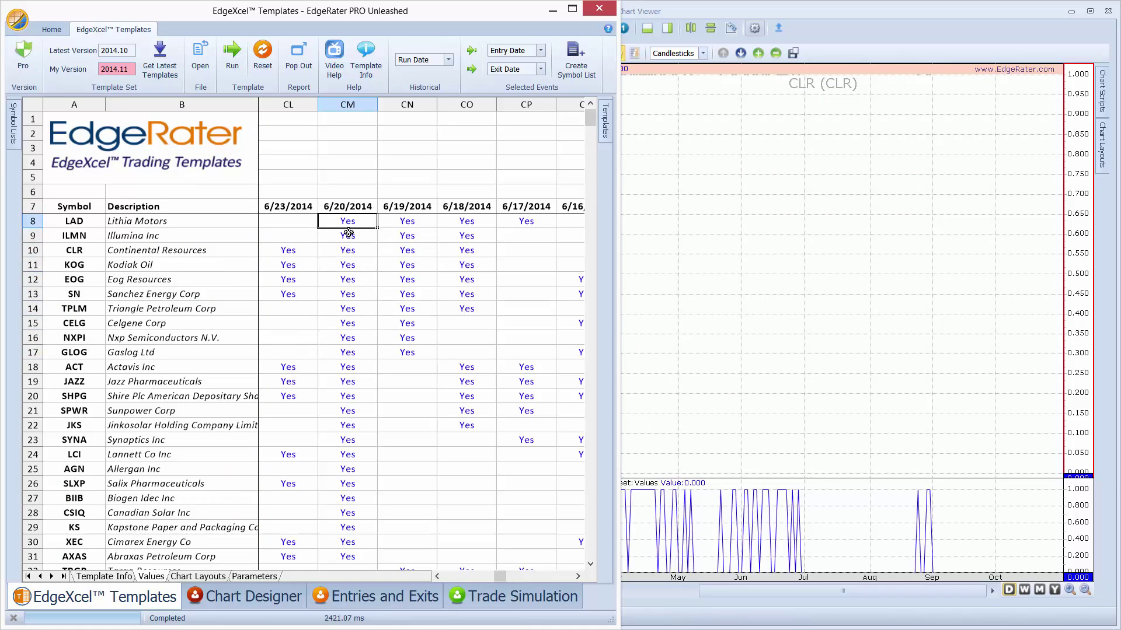
Step: Reopen the symbol lists and look through the lists that could replace MyTest.txt
click(13, 124)
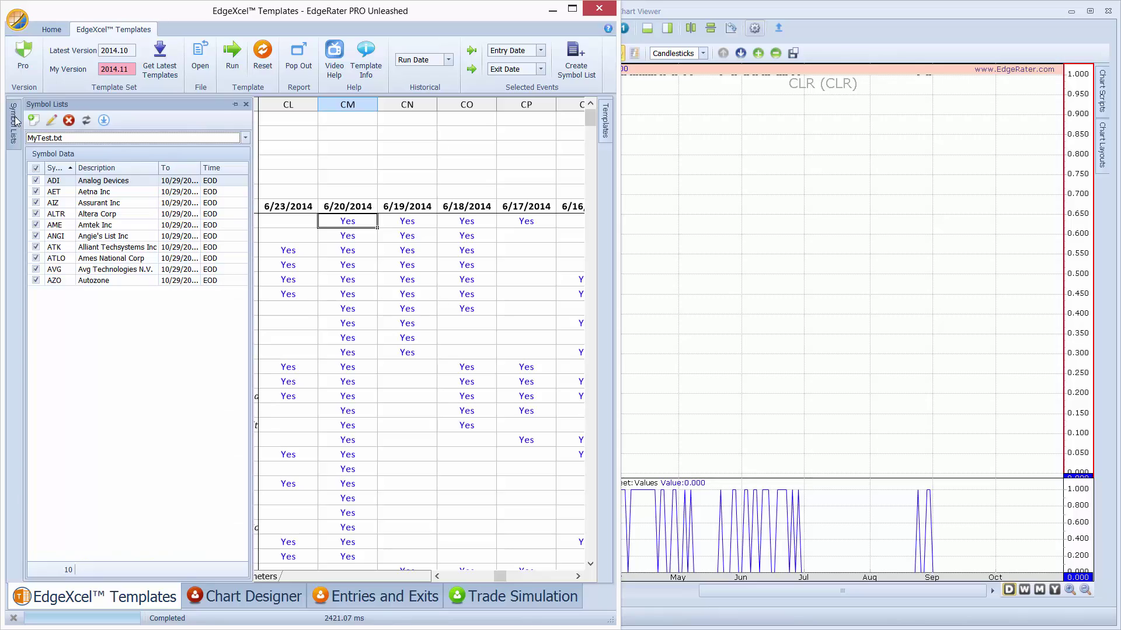
click(118, 140)
scroll(88, 193, down, 2)
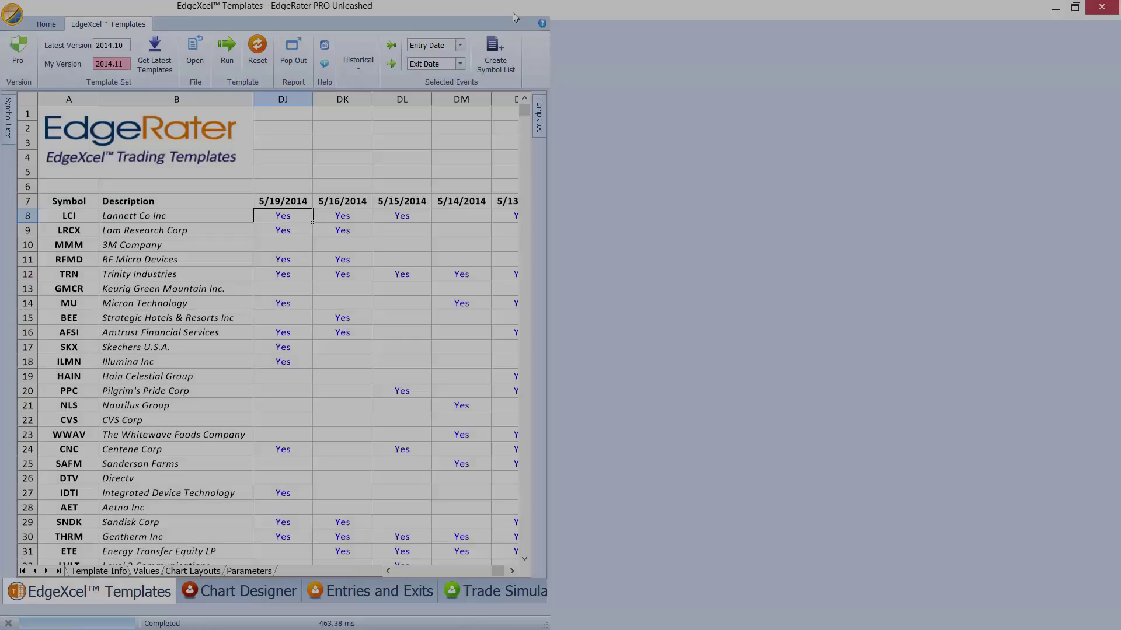
Step: Maximize the report window, sort the report by the 10/24/2014 column, and review its symbols
double_click(515, 17)
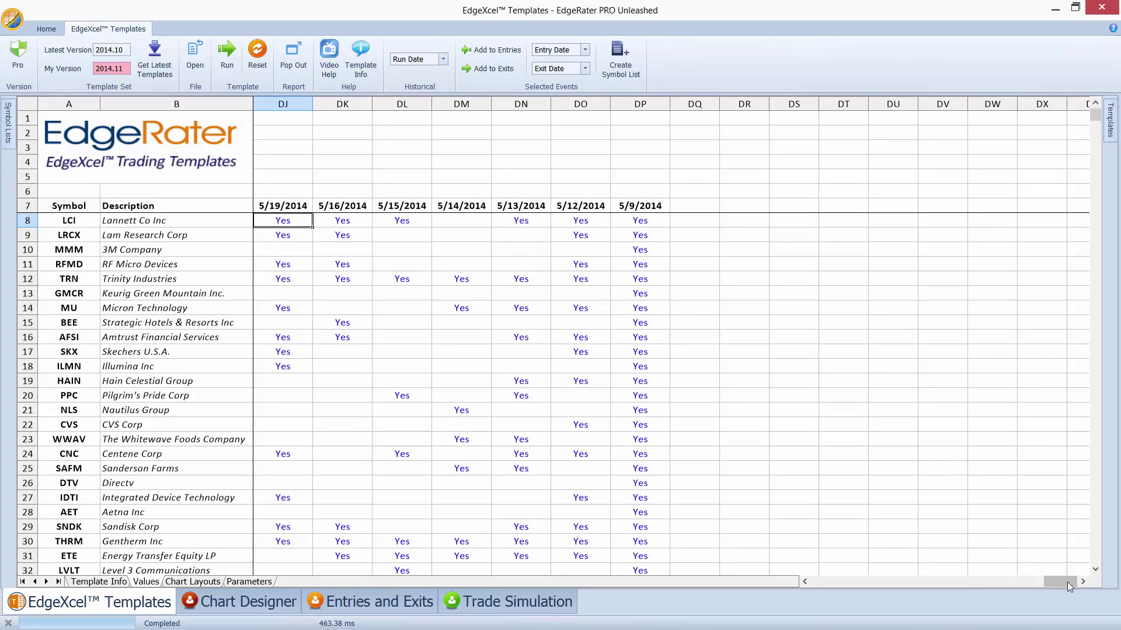
drag(1065, 580, 832, 582)
click(299, 204)
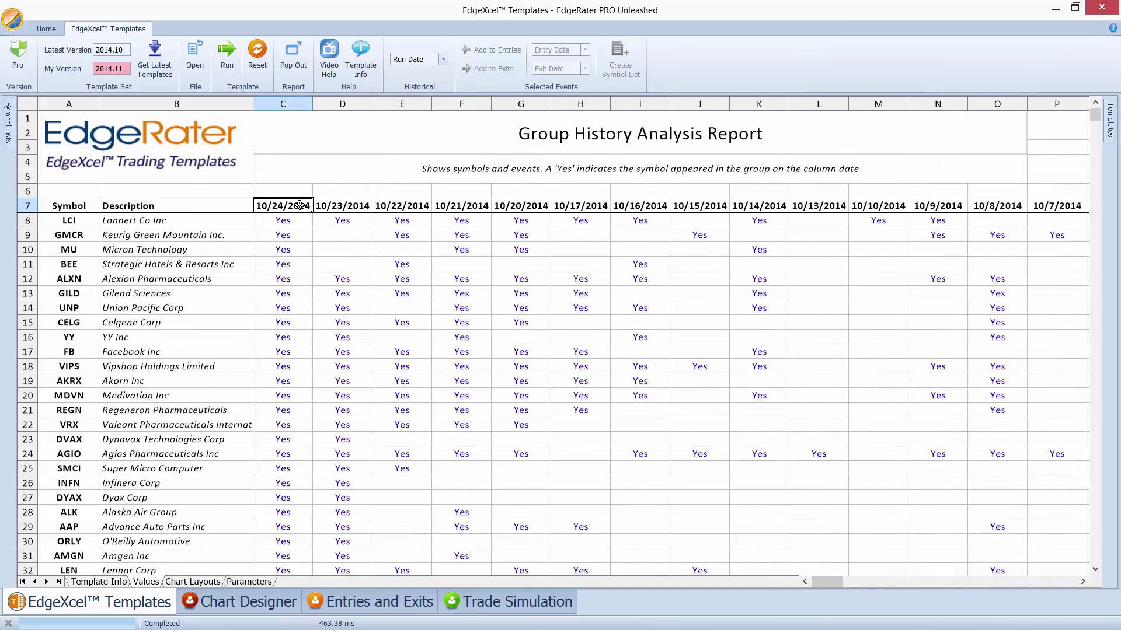
scroll(304, 255, down, 2)
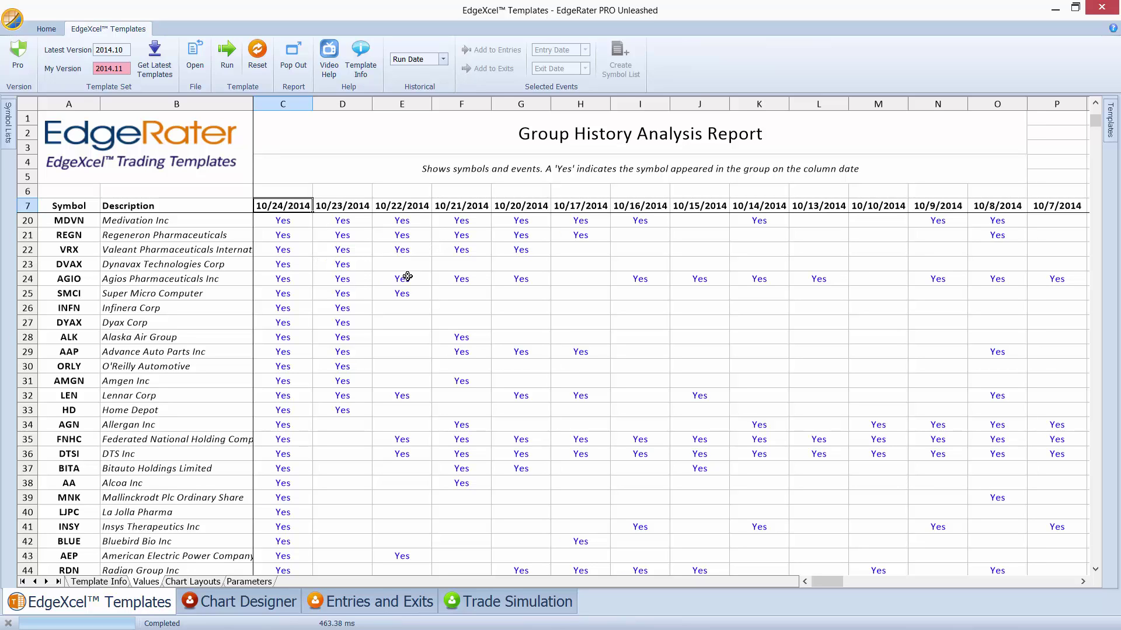
scroll(561, 304, up, 4)
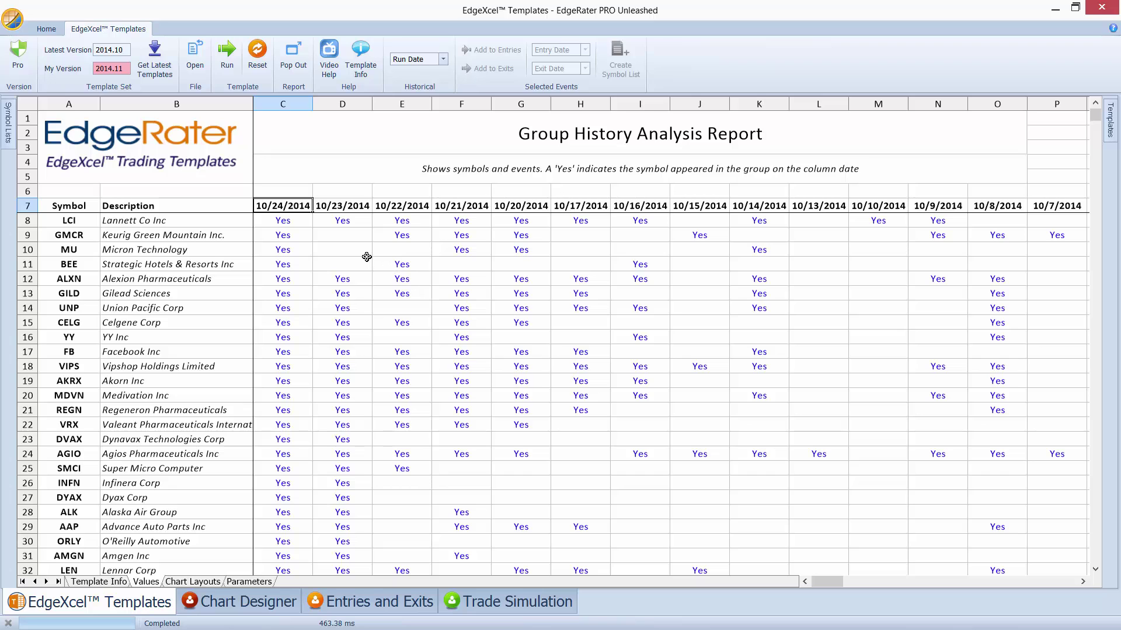
Step: Sort the report by 10/23/2014 and again by 10/24/2014, then review the symbols in the 10/24/2014 group
click(337, 205)
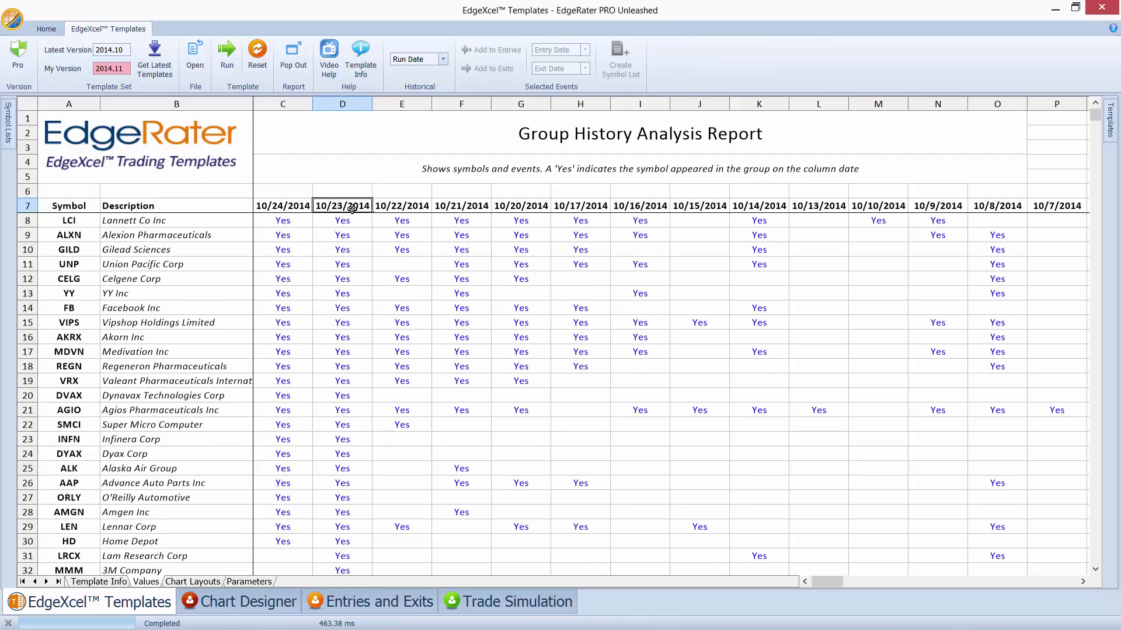
click(301, 205)
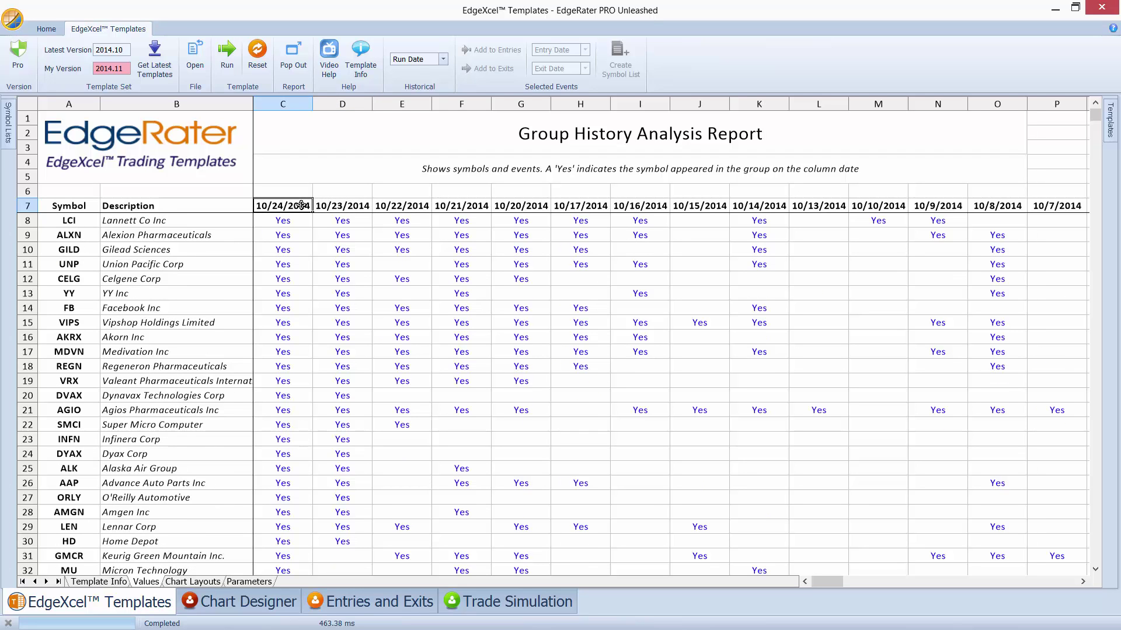
scroll(301, 245, down, 4)
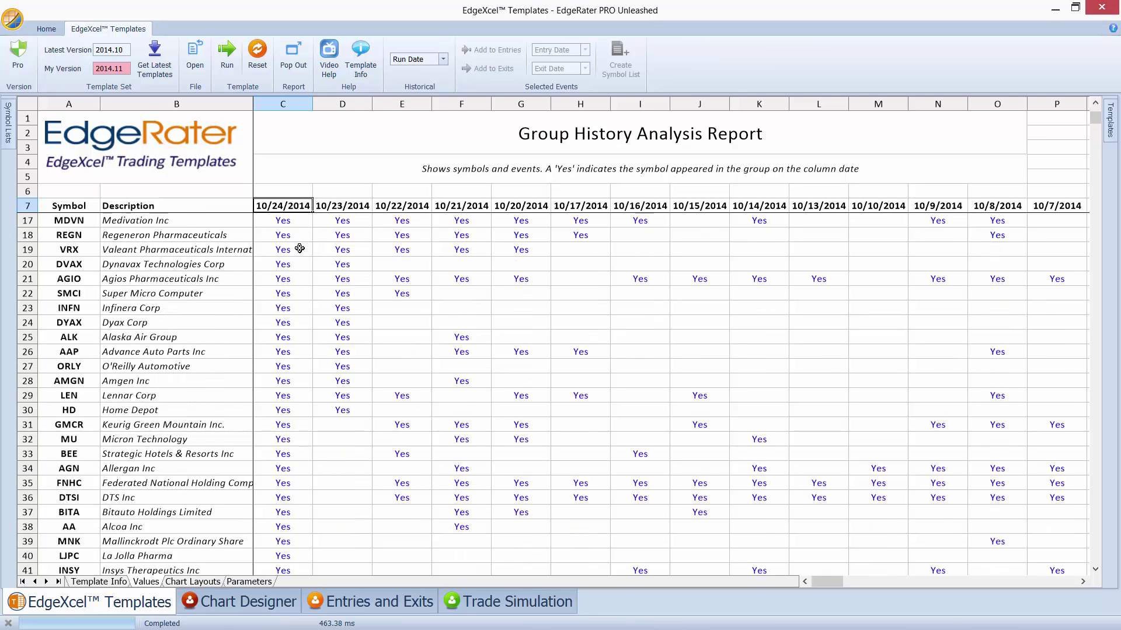
scroll(300, 248, down, 1)
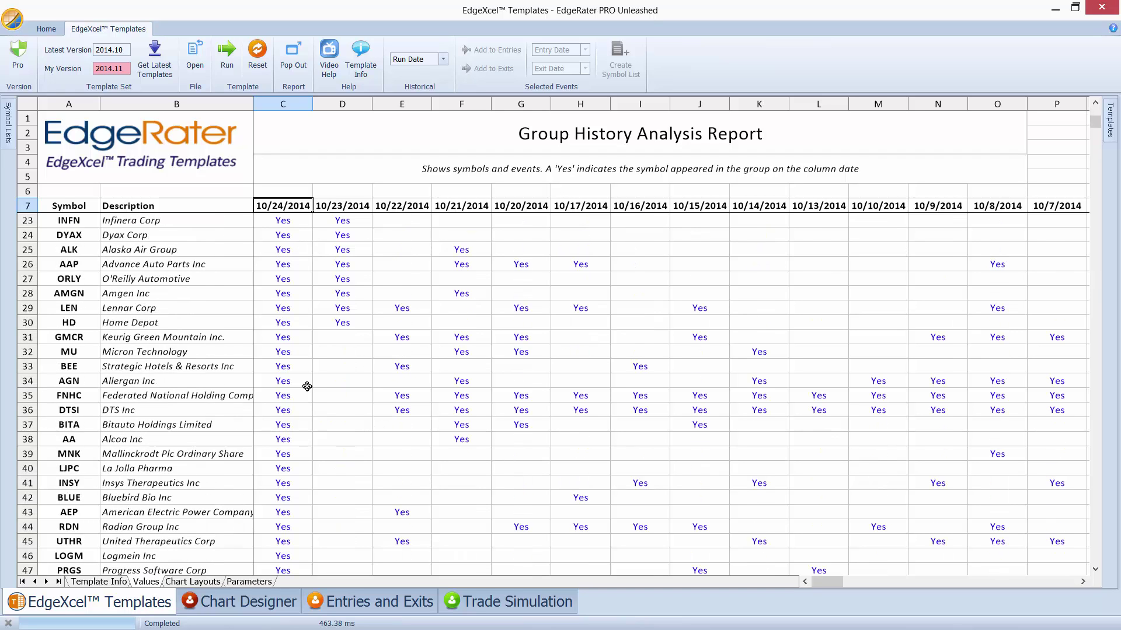
scroll(307, 387, down, 3)
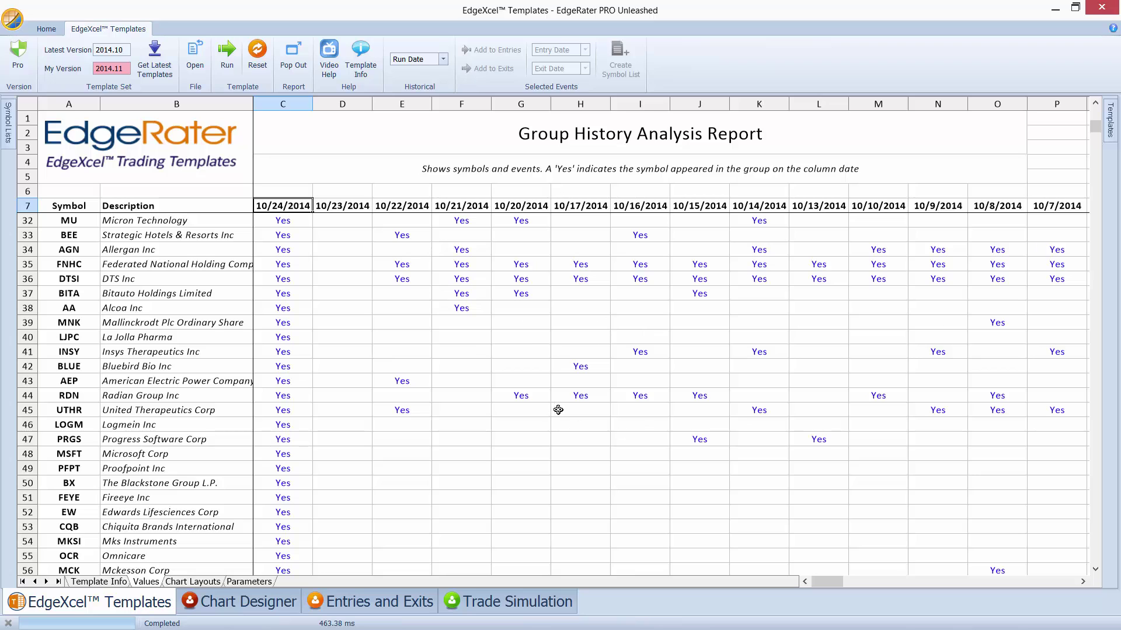
scroll(475, 463, down, 2)
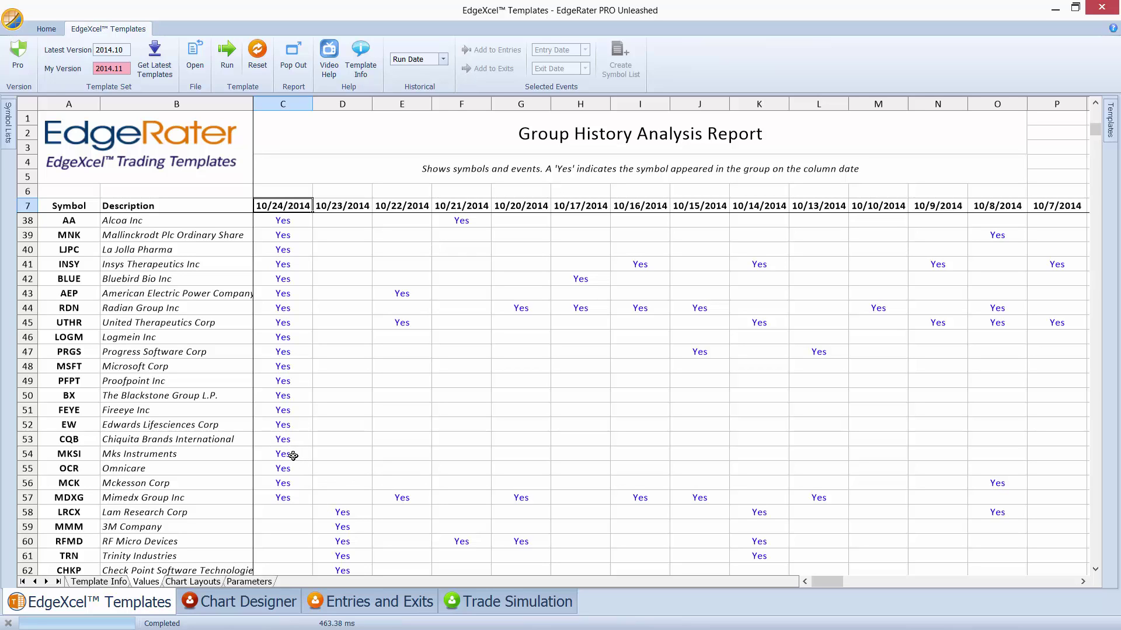
Step: Highlight the Mks Instruments (MKSI) row, select its 10/24/2014 event, and restore the report window beside its chart
click(28, 453)
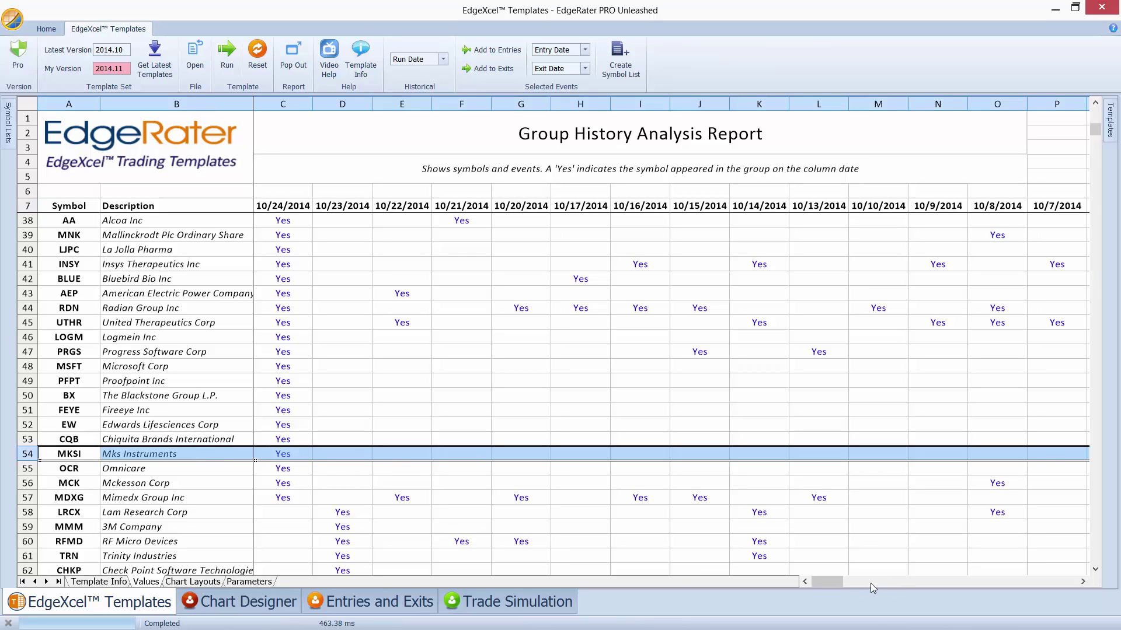
drag(832, 583, 806, 568)
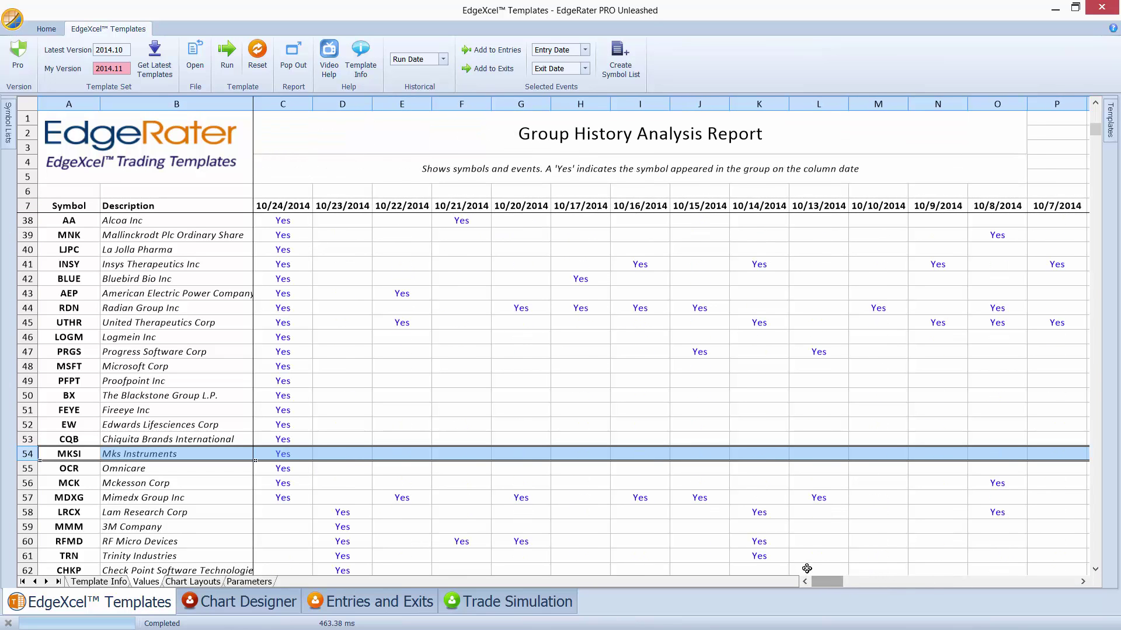
click(295, 454)
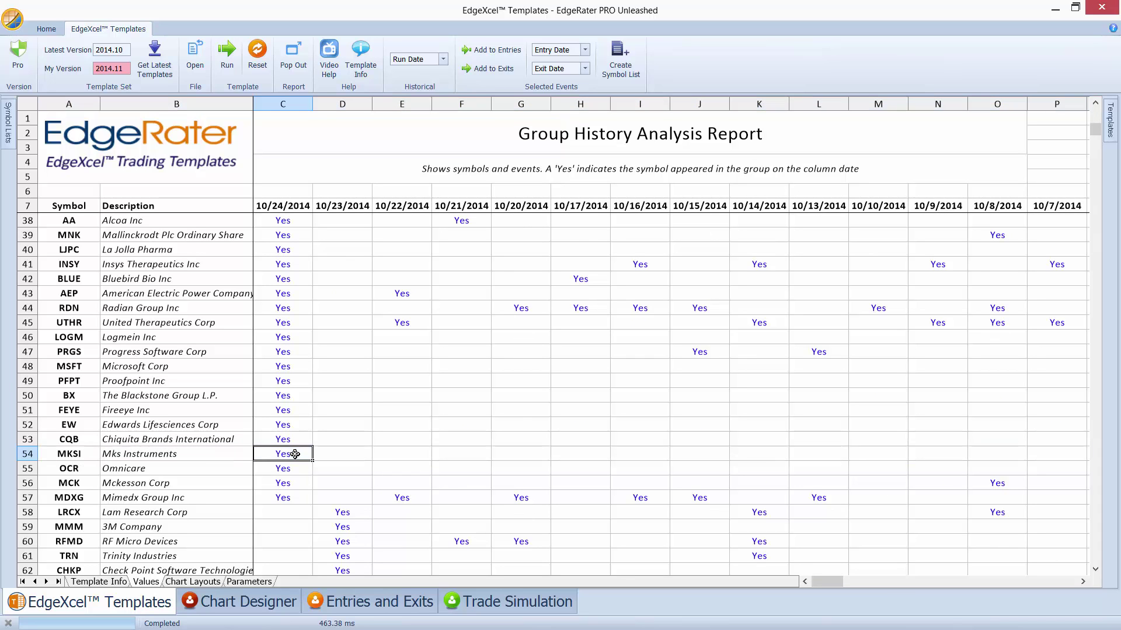
click(1075, 8)
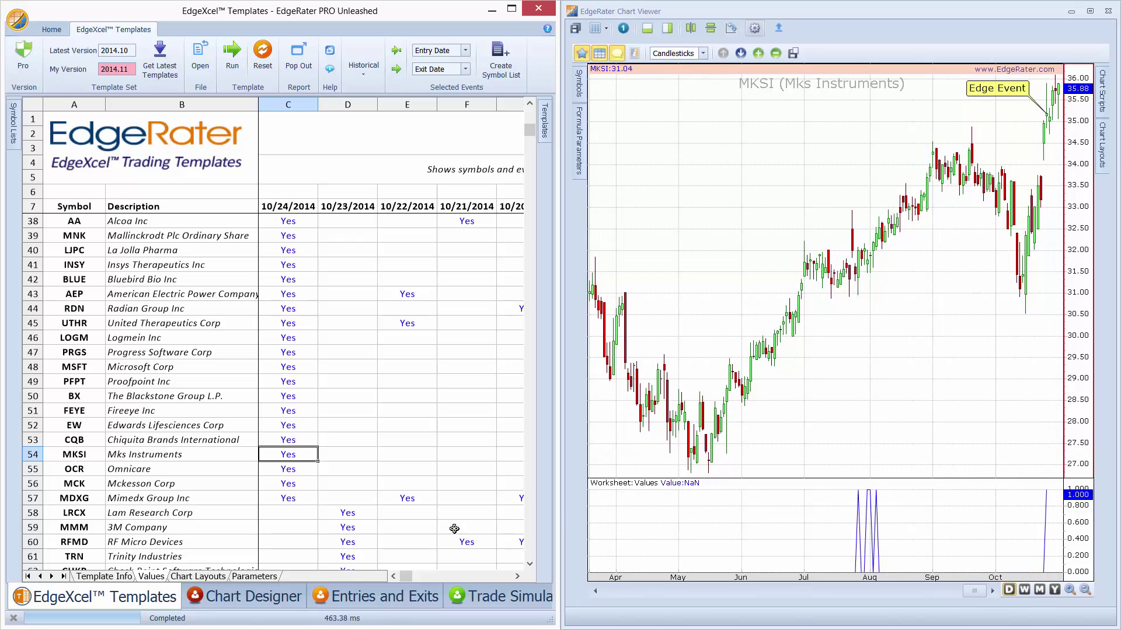
Step: Compare the charts of the 10/24/2014 symbols from Microsoft (MSFT) through Edwards Lifesciences (EW), ending on American Electric Power (AEP)
click(309, 364)
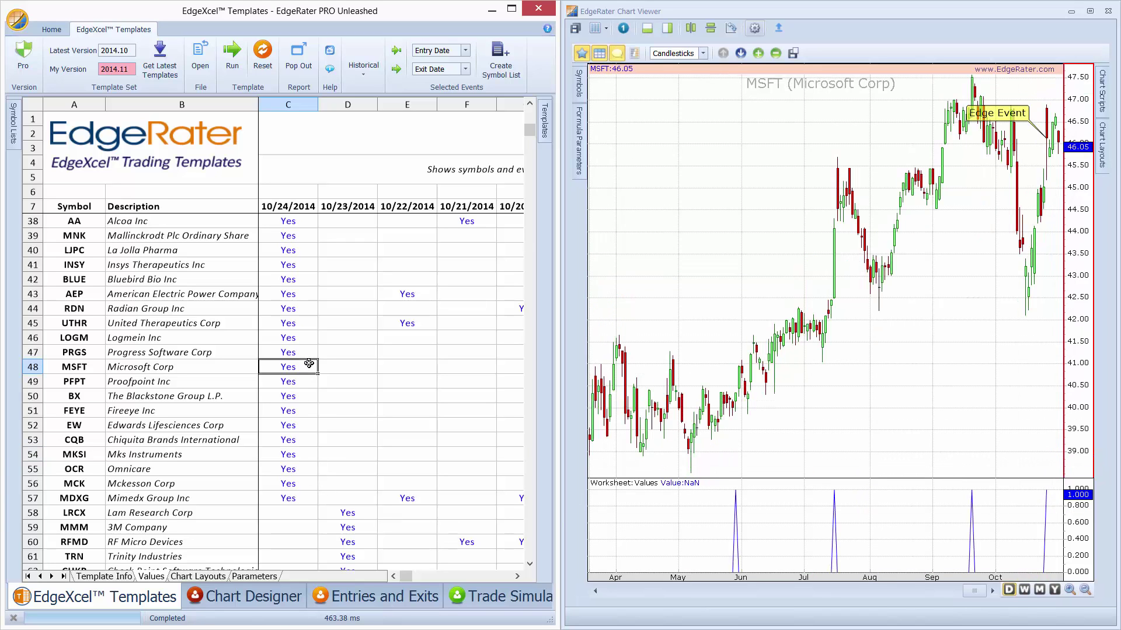
key(Up)
key(Up)
key(Up)
key(Up)
key(Up)
key(Up)
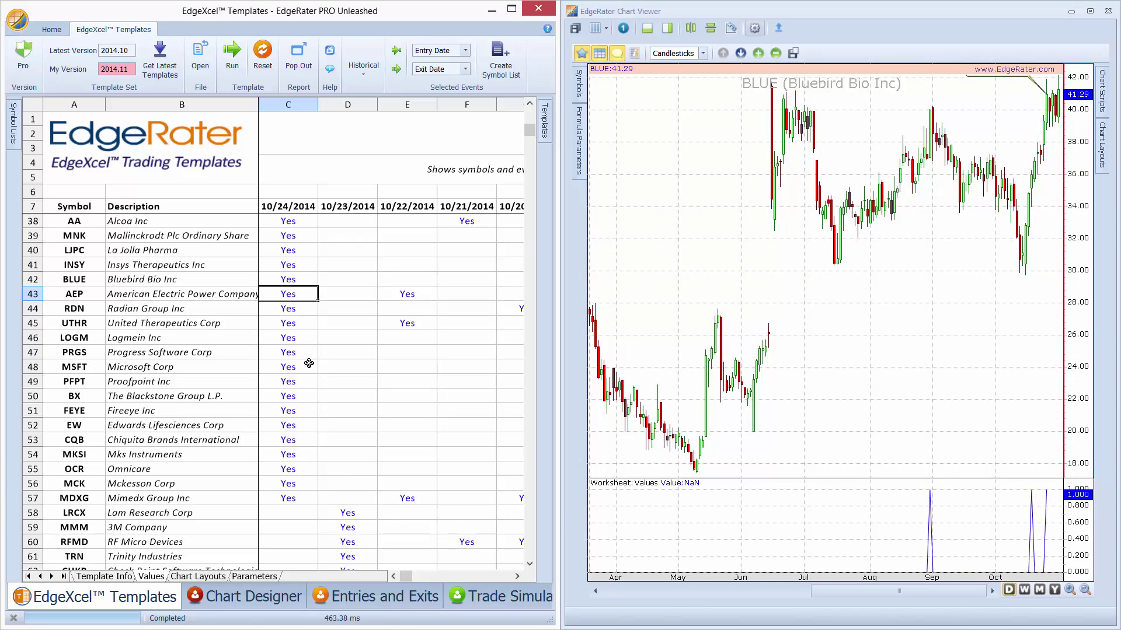
key(Down)
key(Down)
key(Down)
key(Down)
key(Down)
key(Down)
key(Down)
key(Down)
key(Down)
key(Down)
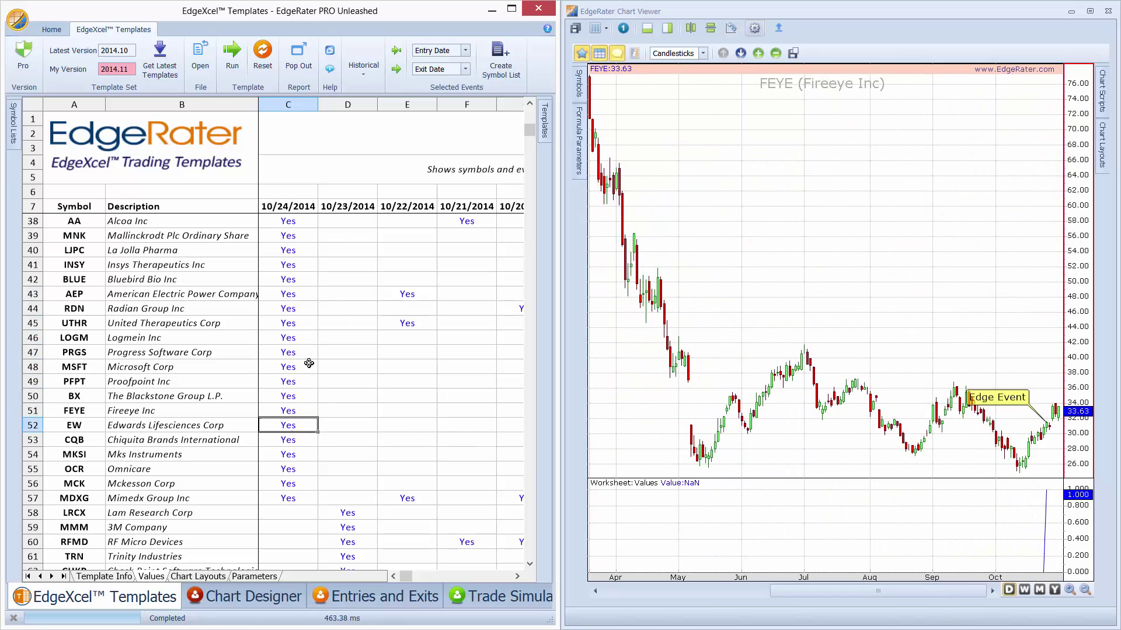
key(Up)
key(Up)
key(Up)
key(Up)
key(Up)
key(Up)
key(Up)
key(Up)
key(Up)
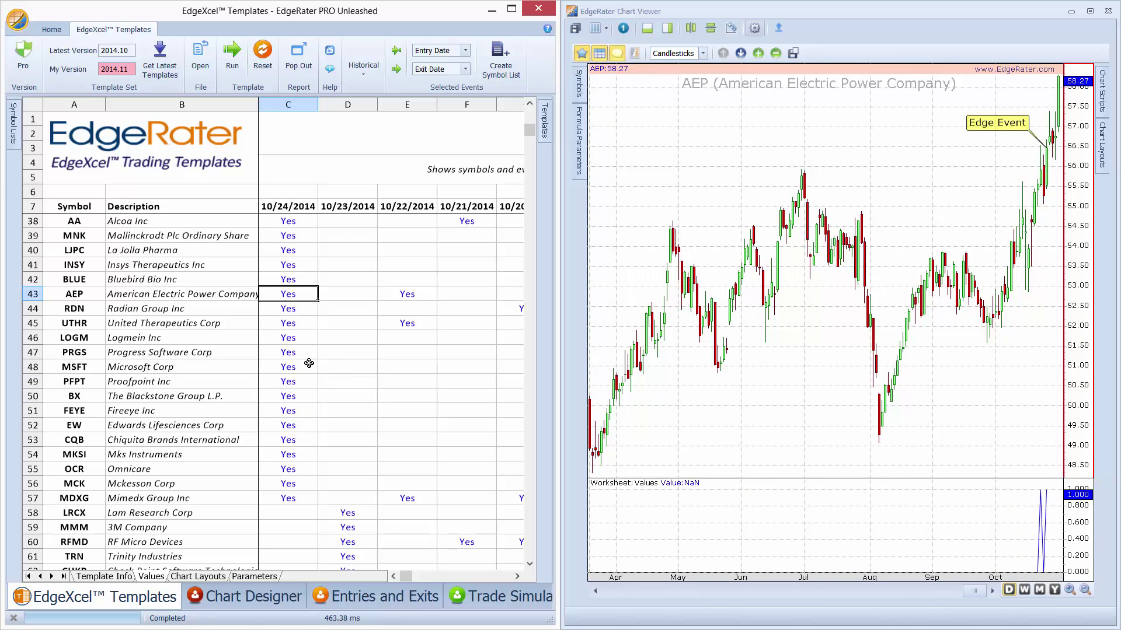
Step: Maximize the report window and bring up the list of available templates
click(512, 11)
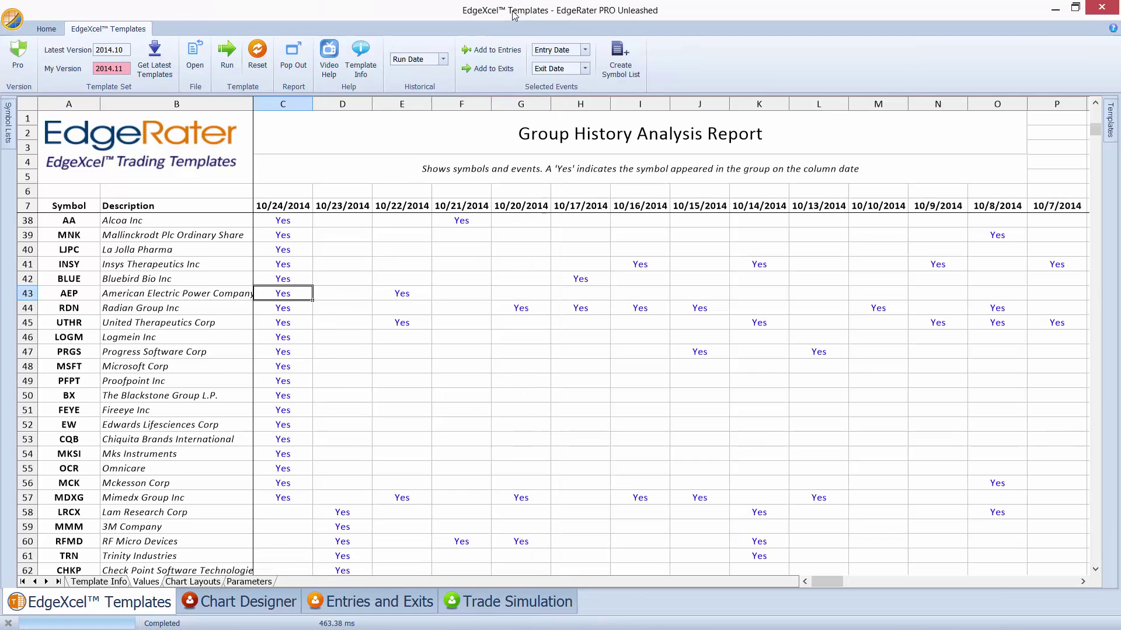
click(1075, 8)
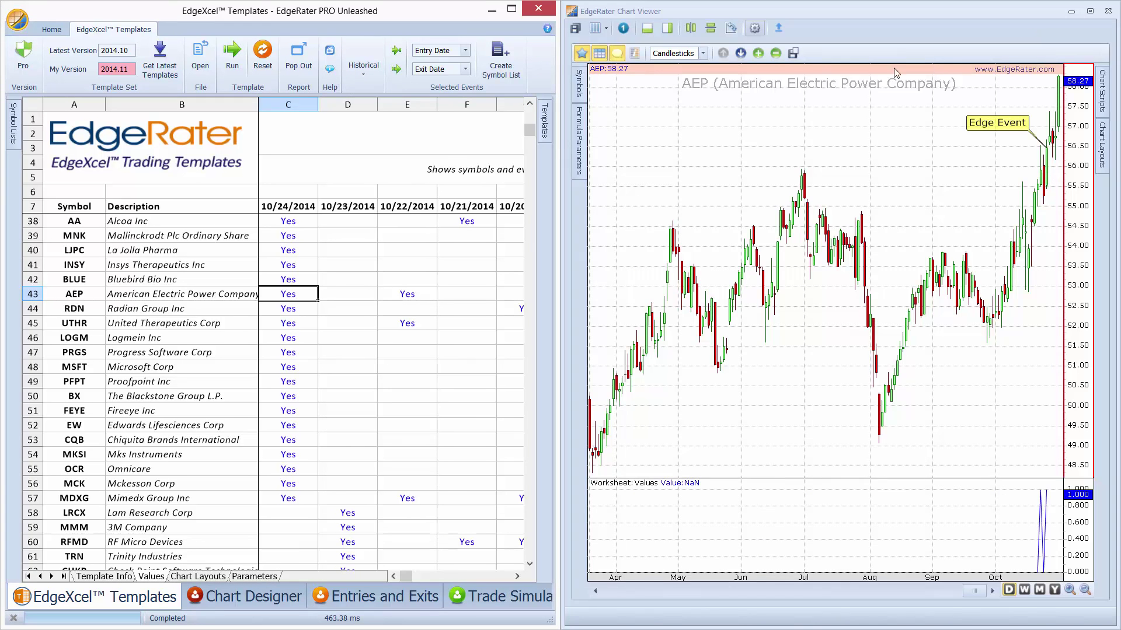
click(514, 13)
mouse_move(1107, 122)
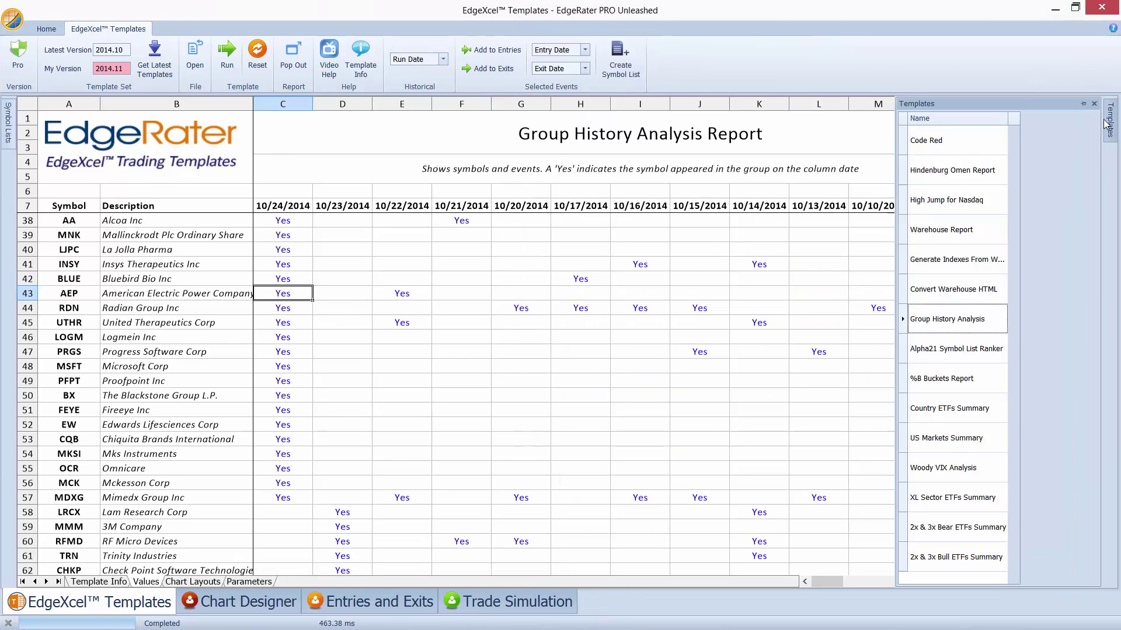
click(1084, 104)
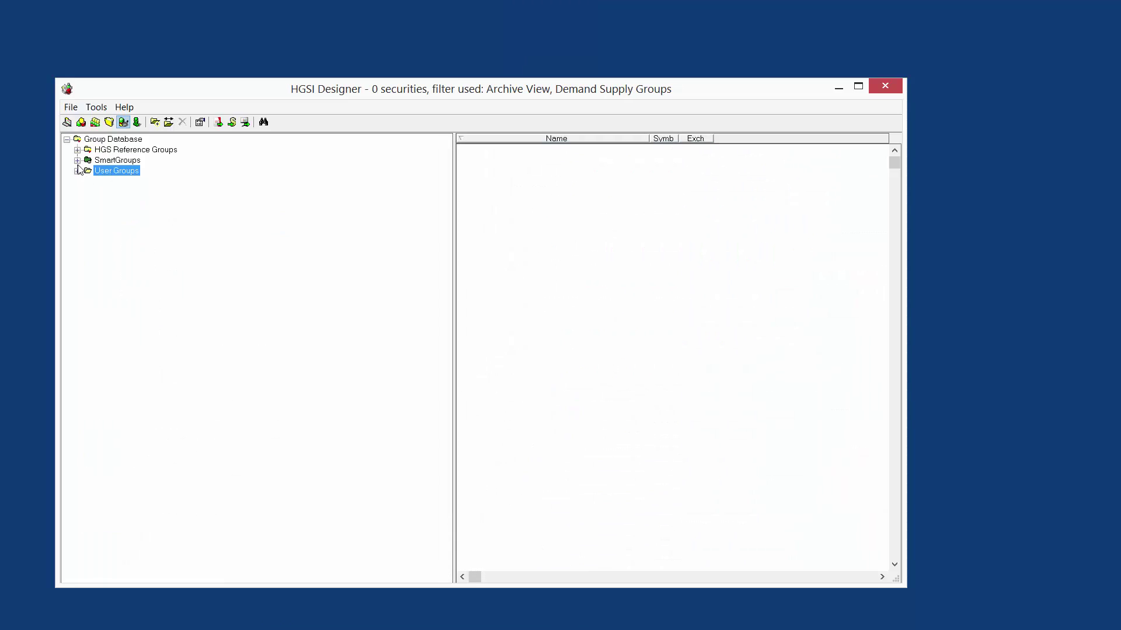
Step: In HGSI Designer, display the SmartGroup "10/30/14 WB Best of Woodward and Brown" and select Actavis Inc, then Vipshop Holdings Limited
click(77, 162)
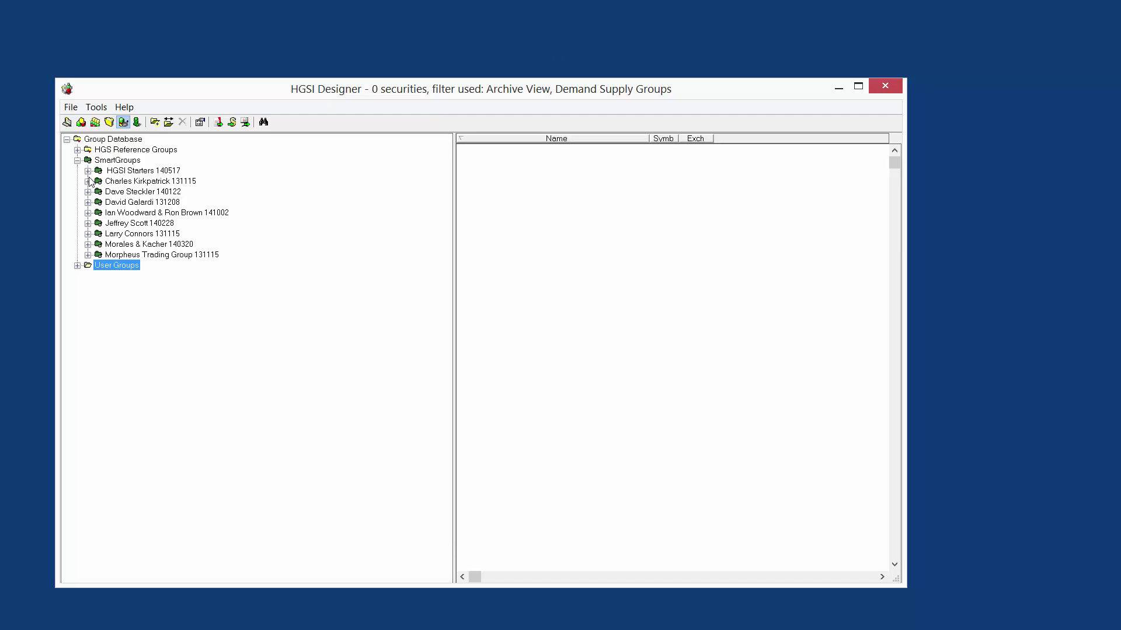
click(88, 213)
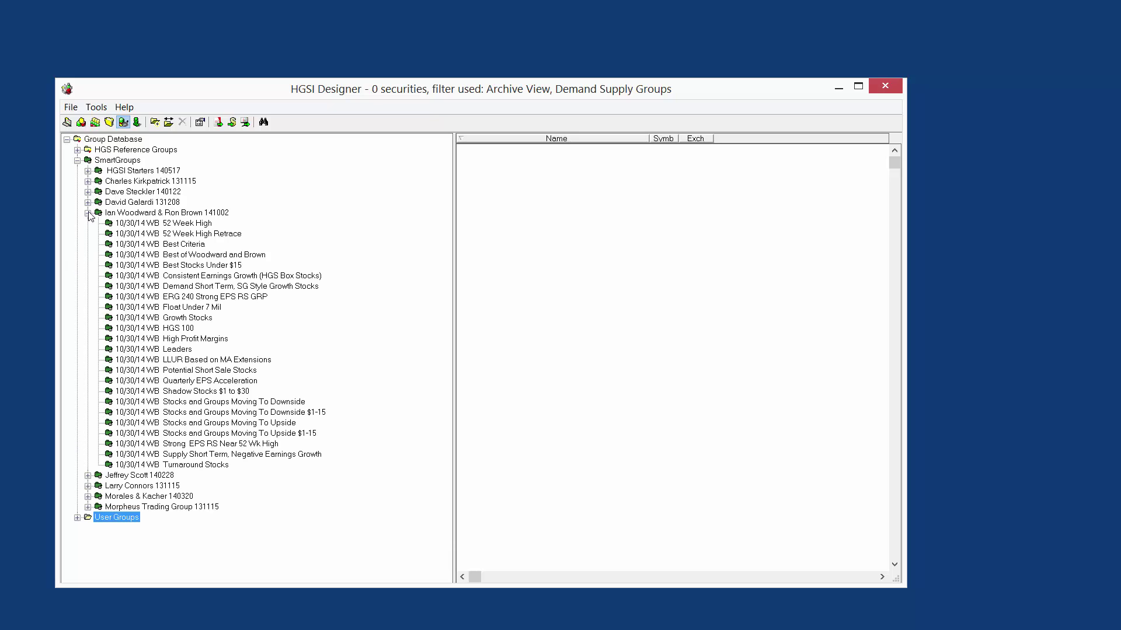
click(139, 255)
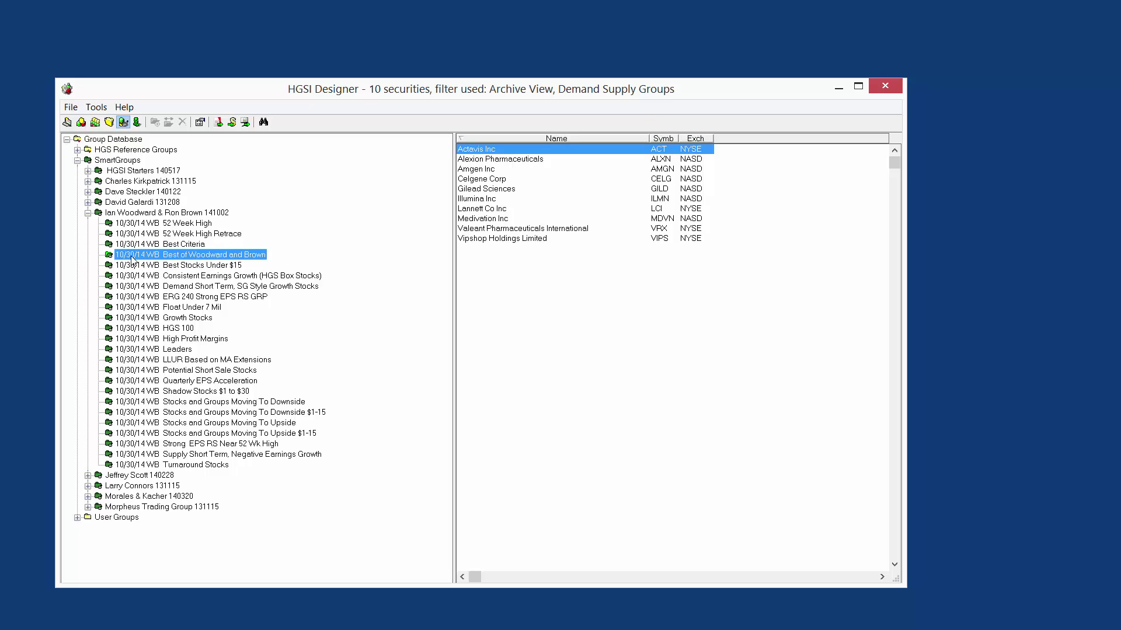
click(490, 151)
click(491, 240)
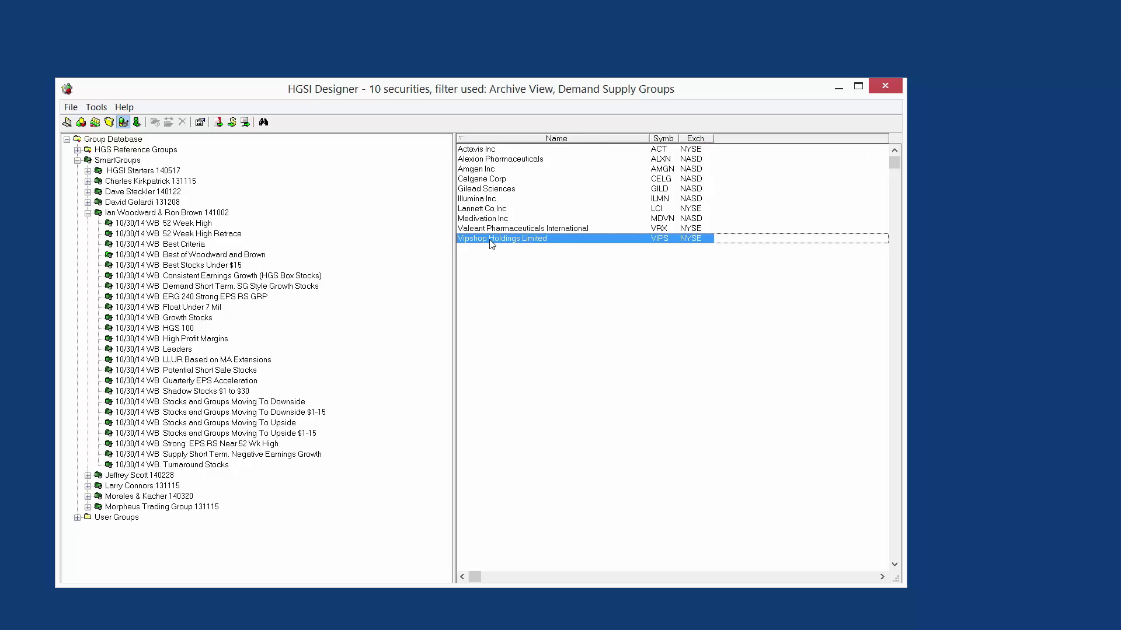
Step: Select Actavis Inc, then move the HGSI Designer window higher on the desktop and extend its lower edge
click(484, 151)
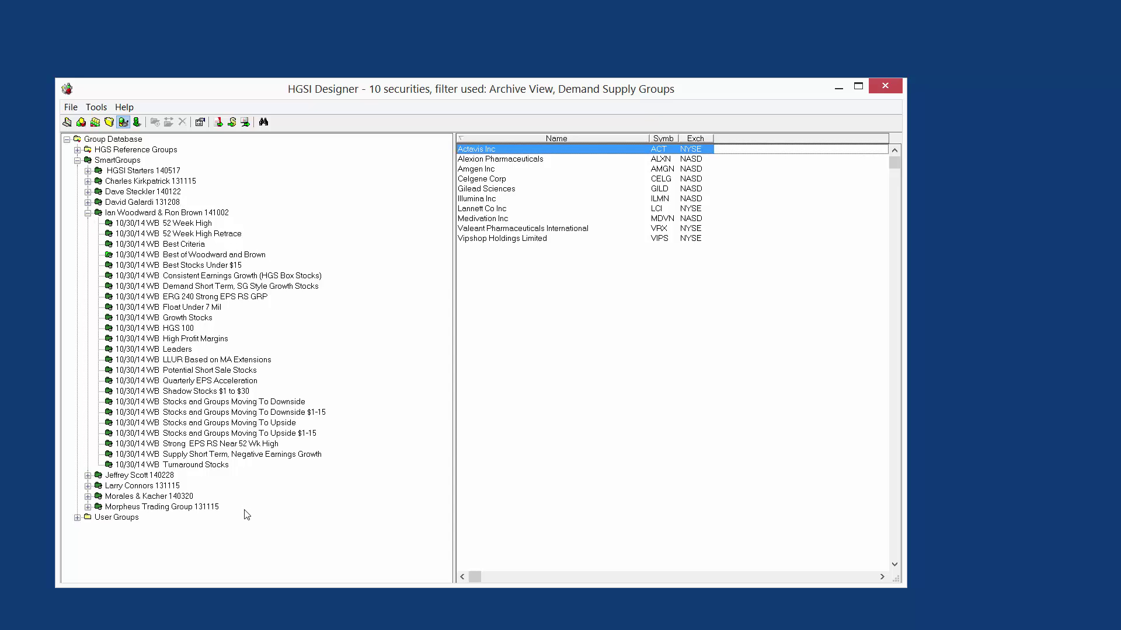
drag(280, 586, 280, 616)
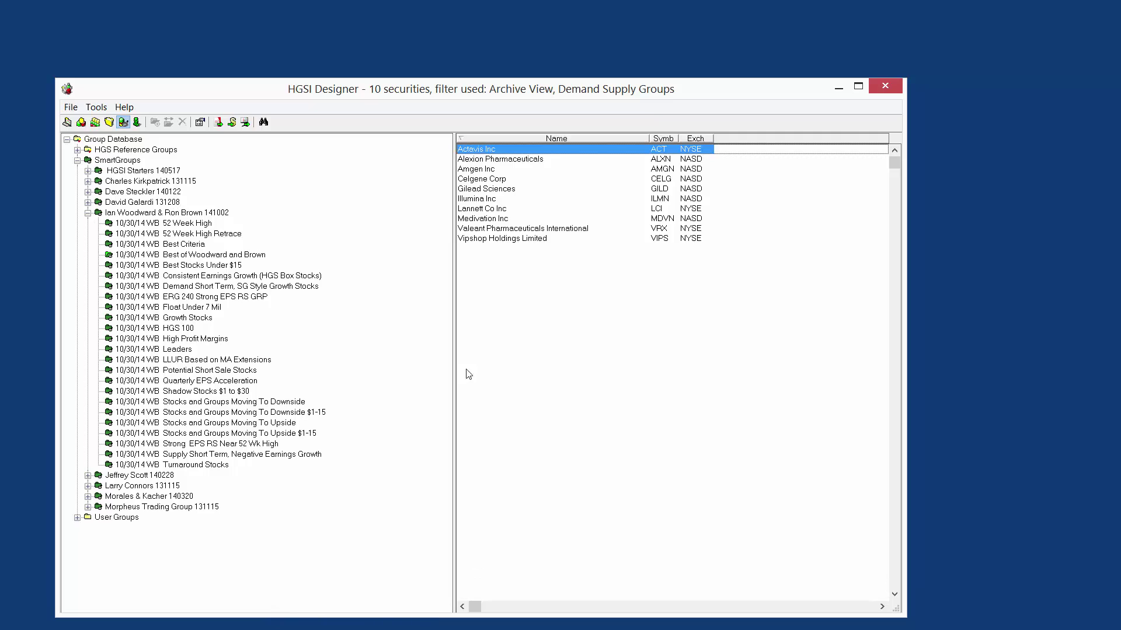
drag(493, 93, 498, 32)
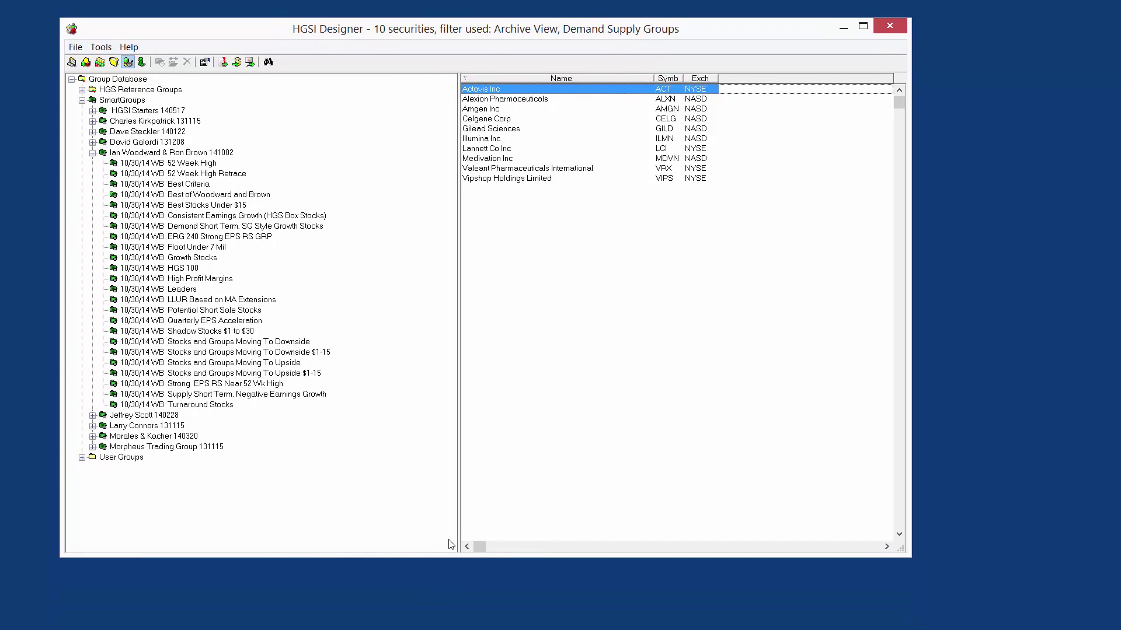
drag(451, 557, 451, 587)
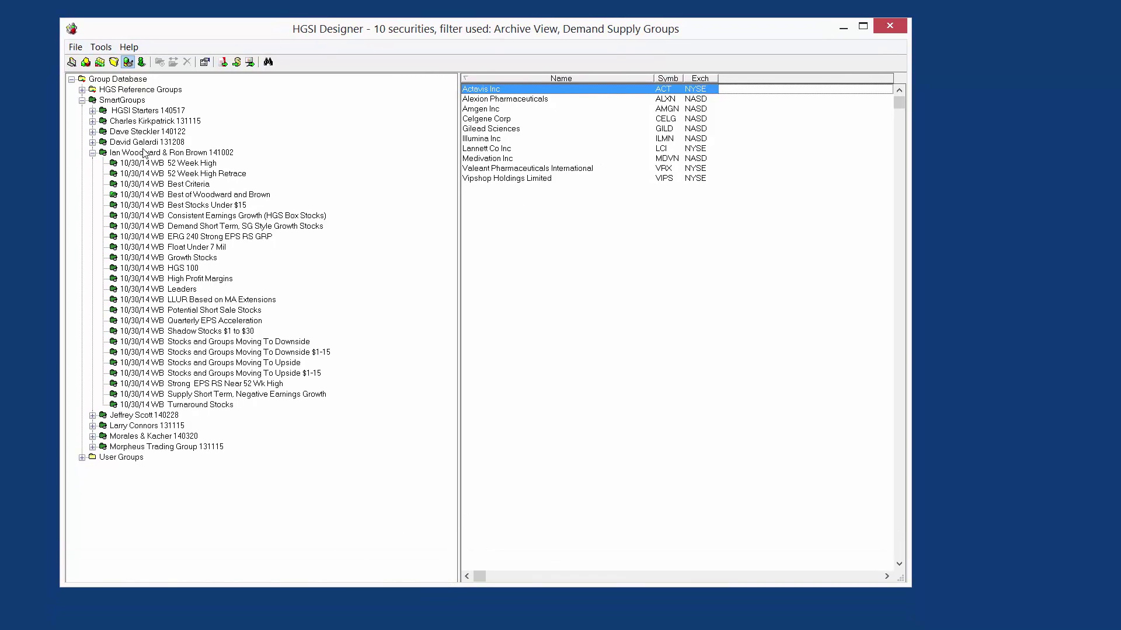
Step: Collapse the History Top 50 GIR folder under User Groups, then expand and select History SmartGroup WB MK Only
click(83, 458)
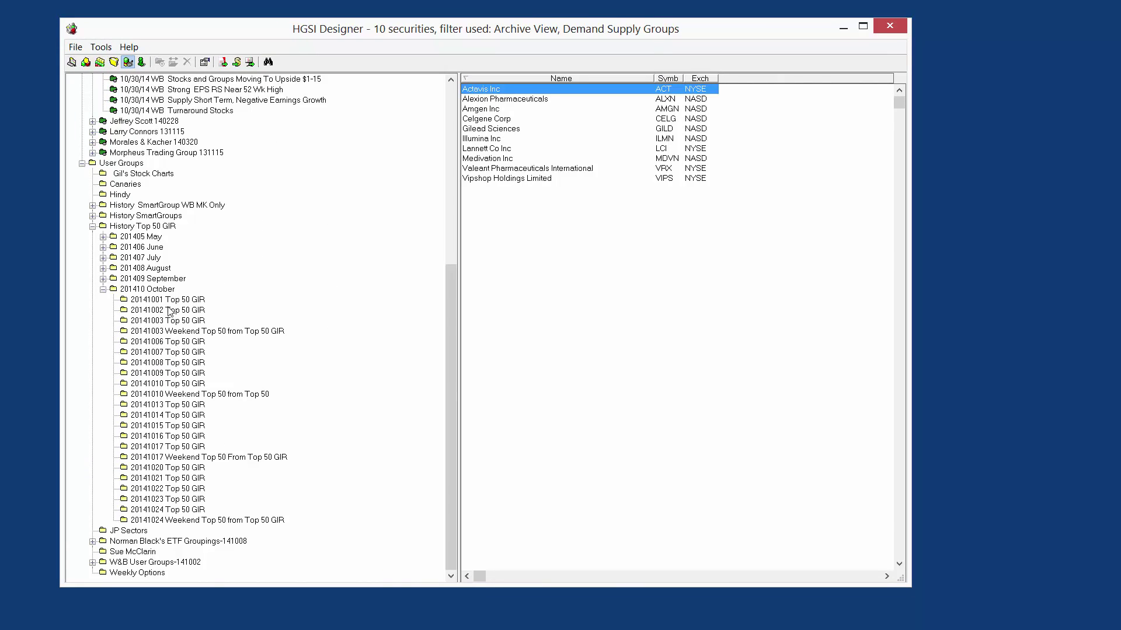
click(93, 226)
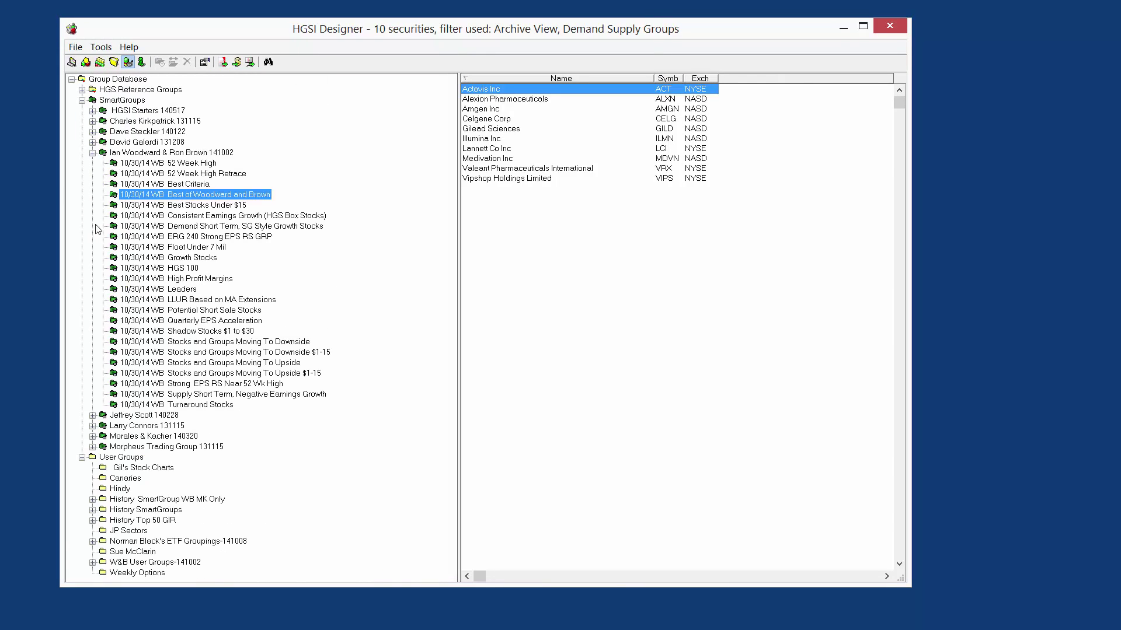
click(92, 500)
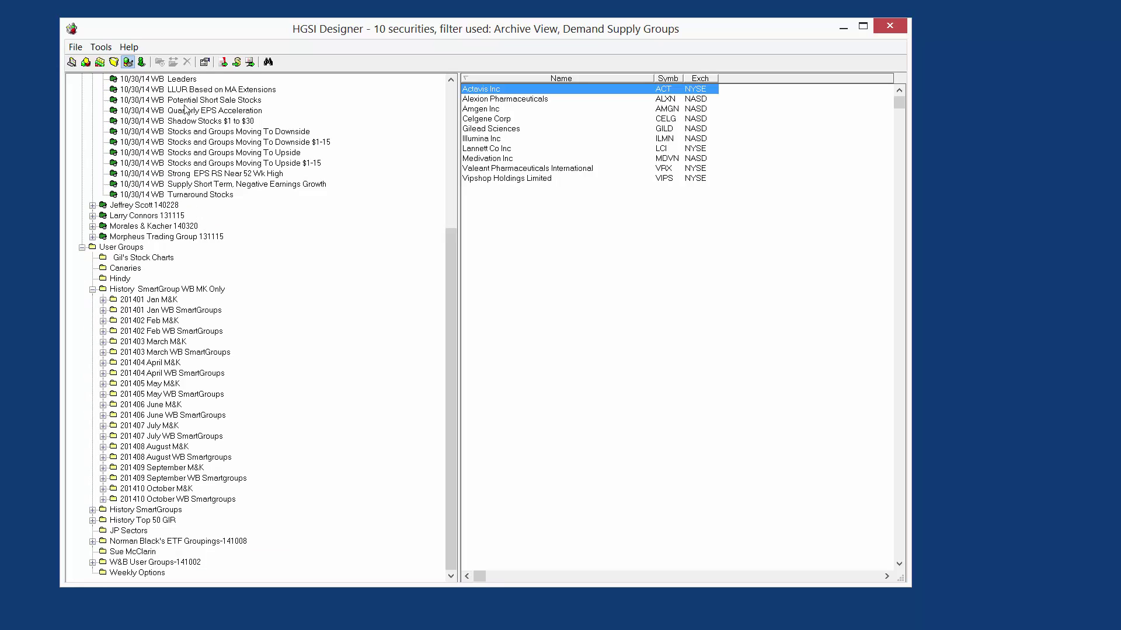
scroll(186, 112, up, 5)
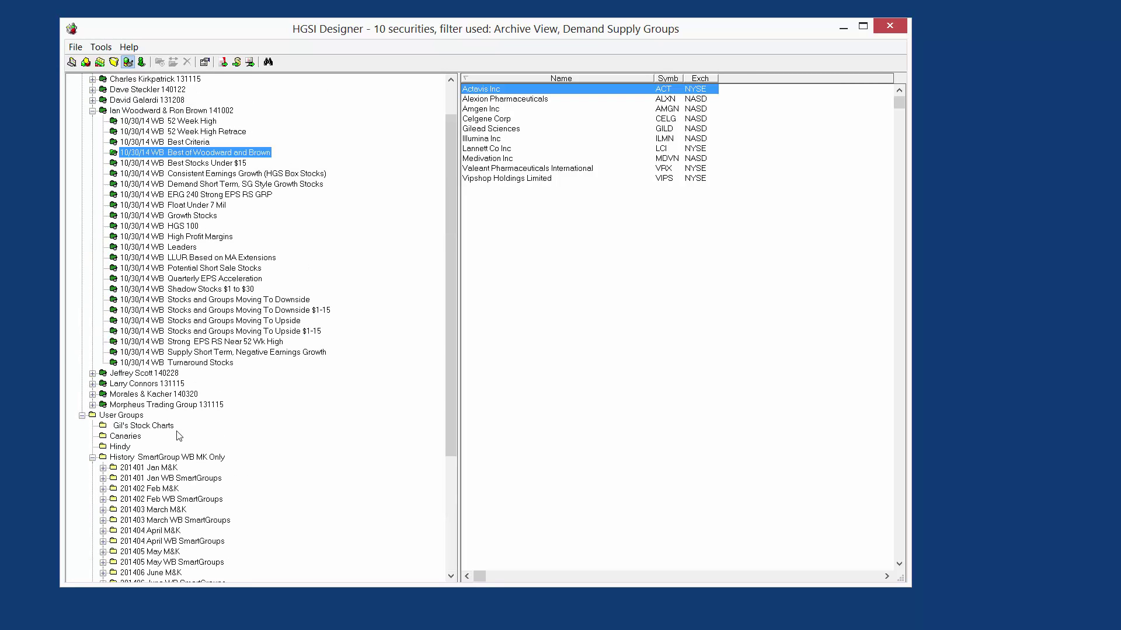
scroll(180, 436, down, 5)
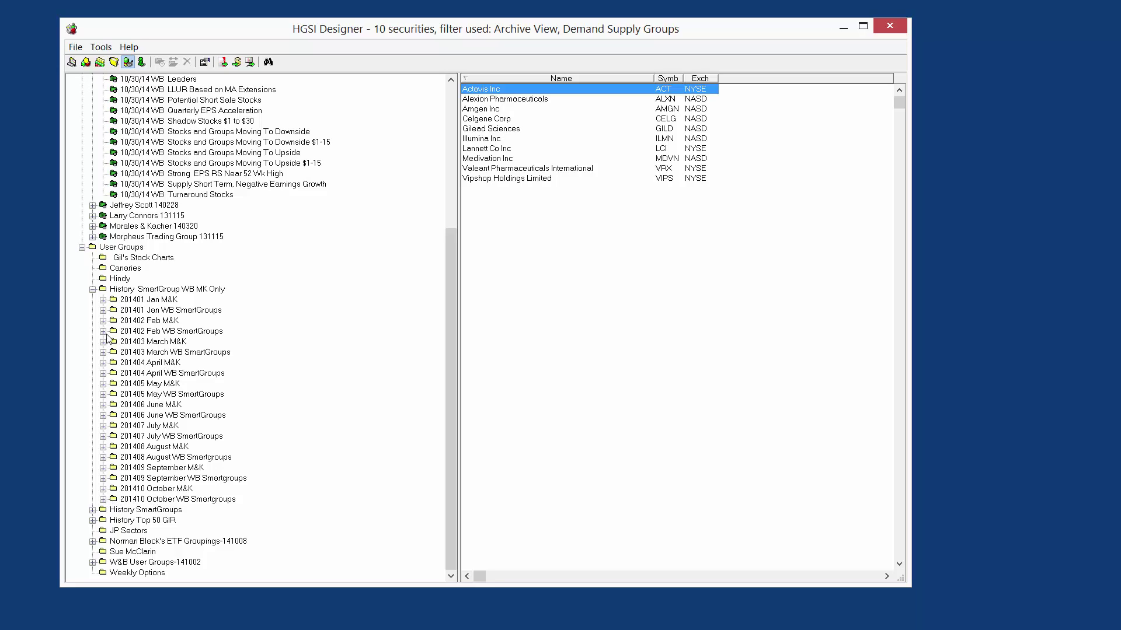
click(127, 291)
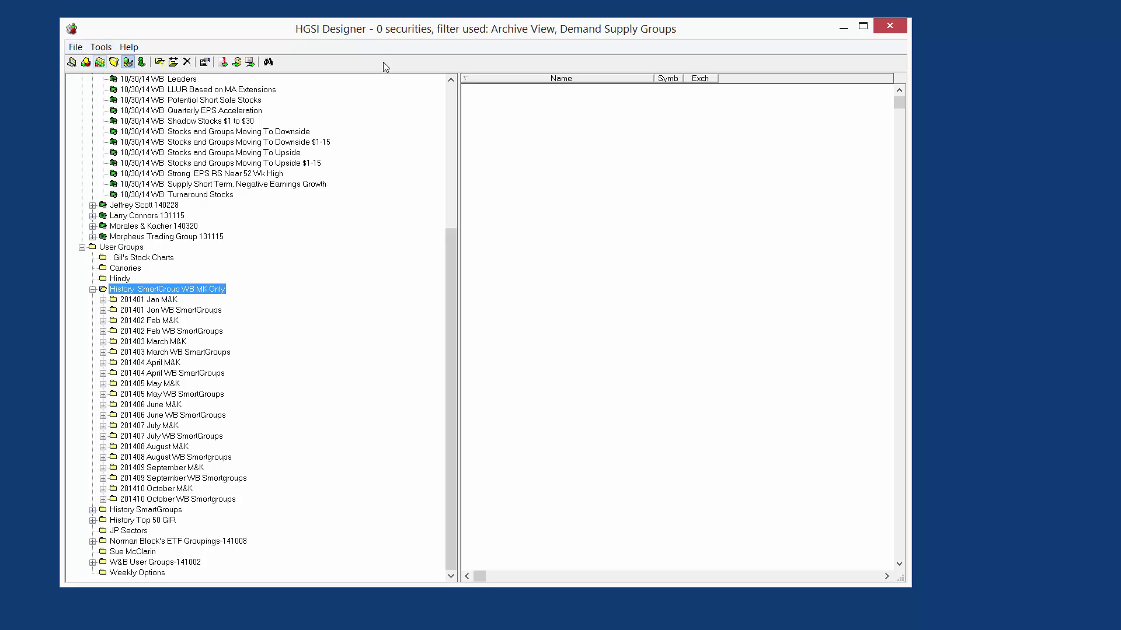
click(113, 292)
Step: Export the selected folder's groups as lists into the EdgeRater Symbol Lists\SG_WB_MK folder, overwriting all existing files
click(75, 47)
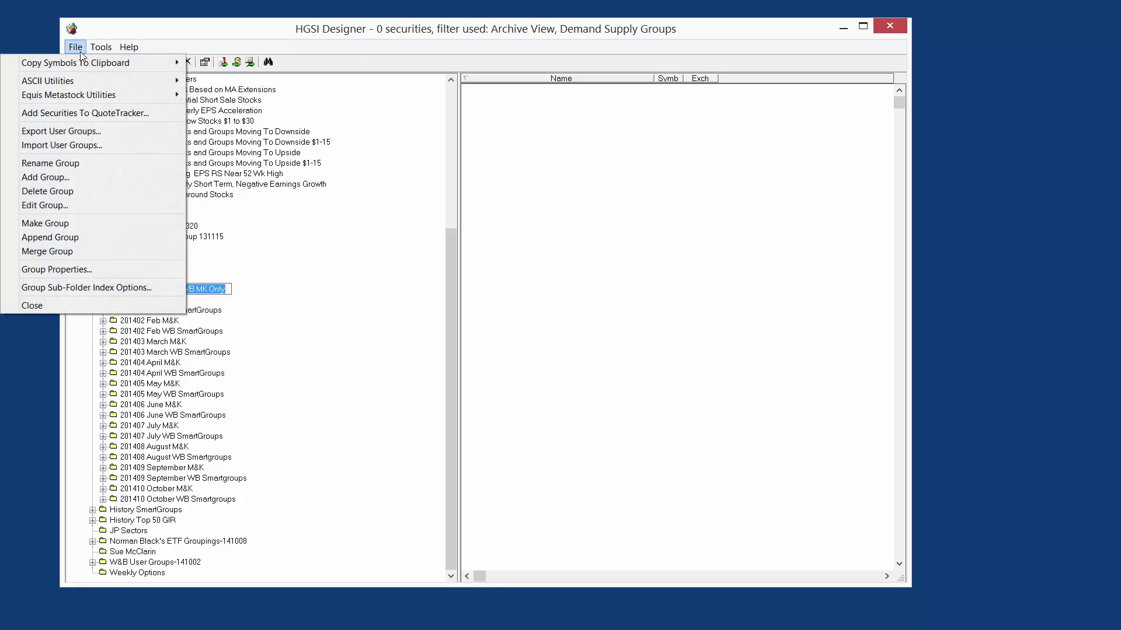
mouse_move(169, 82)
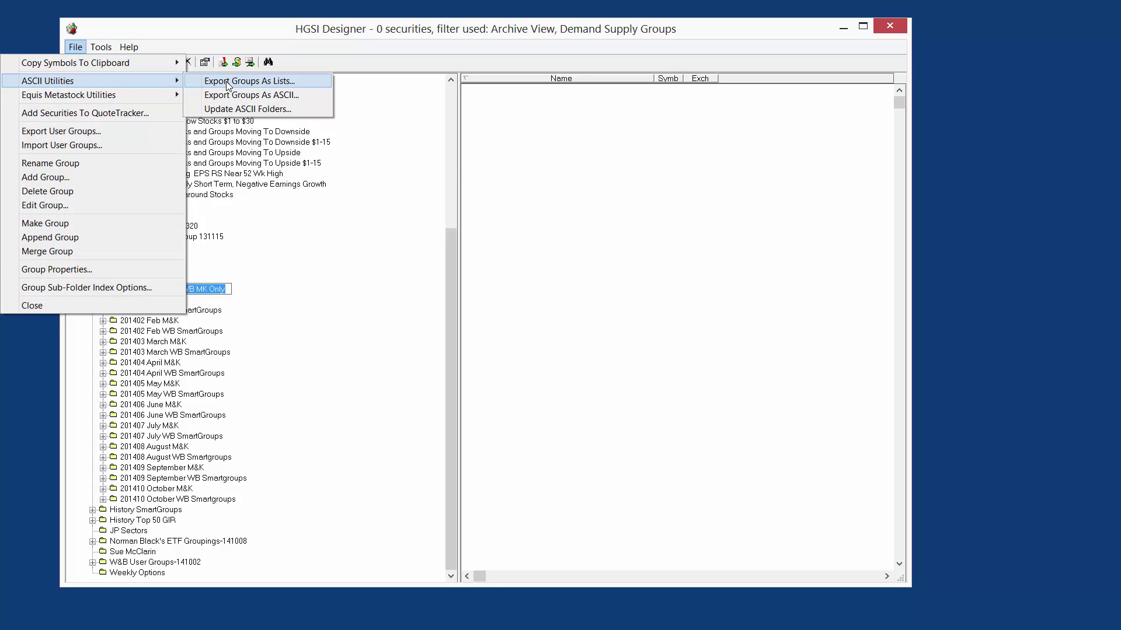
click(228, 81)
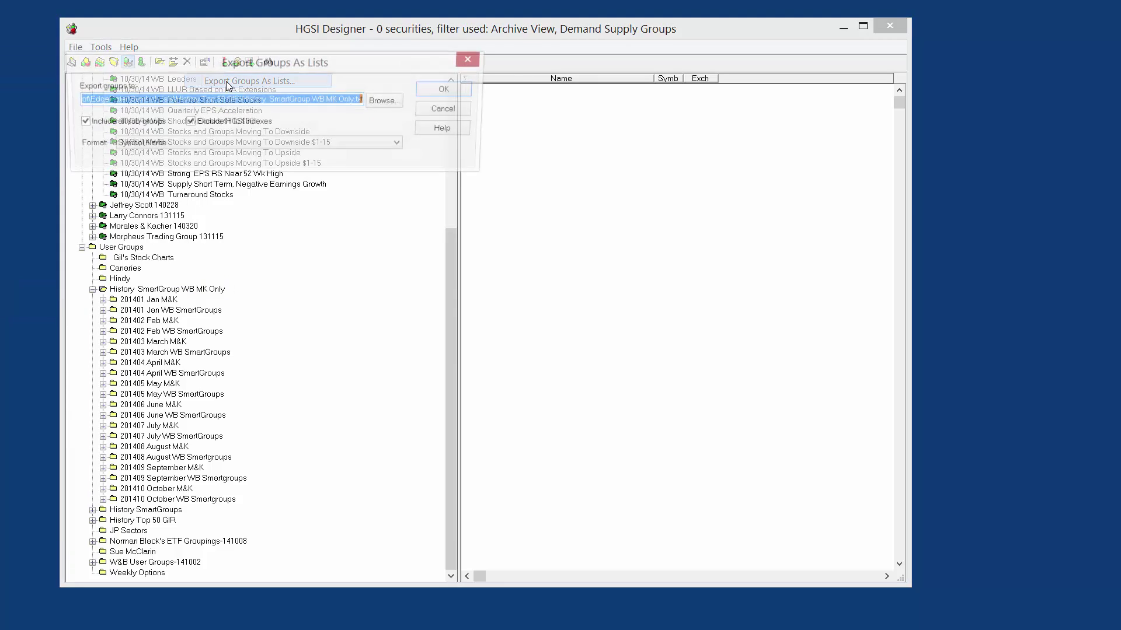
click(394, 102)
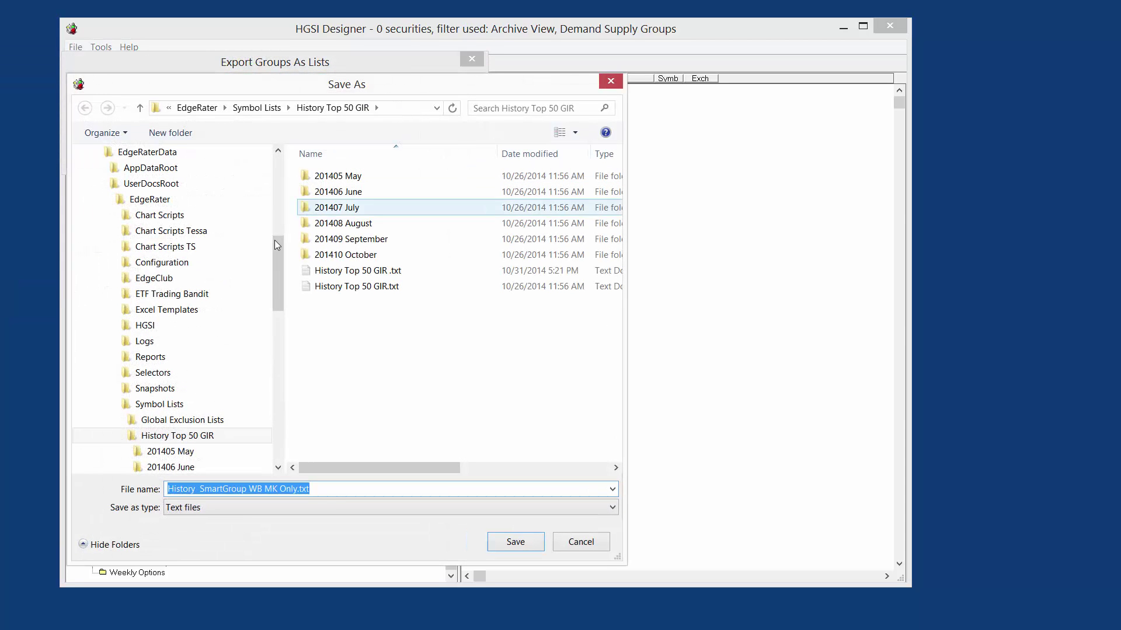
scroll(280, 290, down, 3)
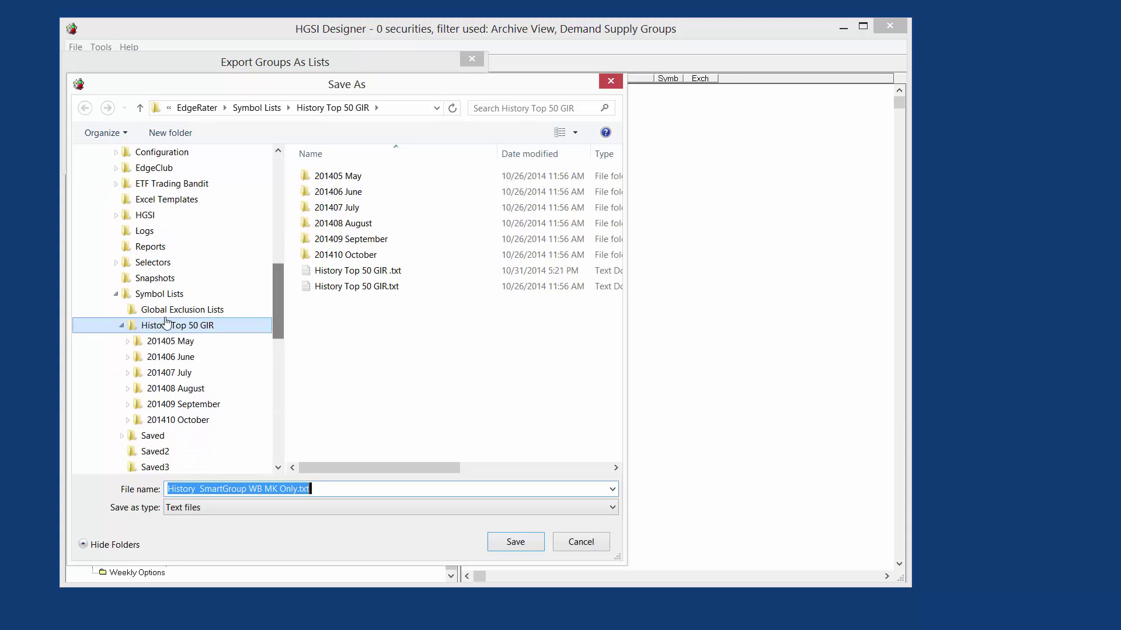
click(122, 325)
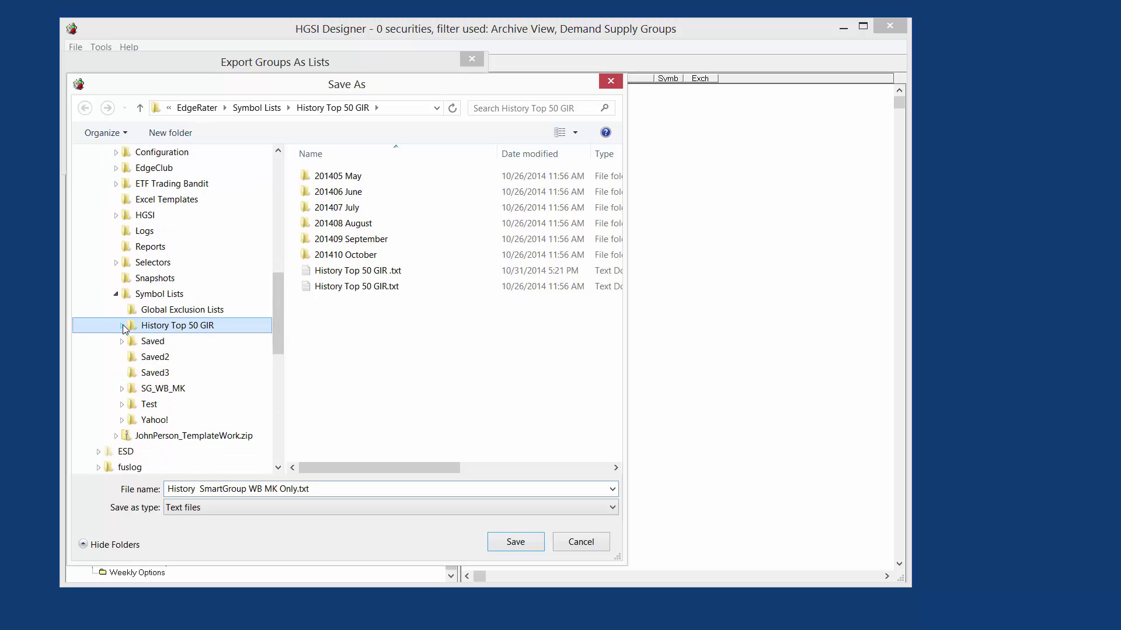
click(163, 389)
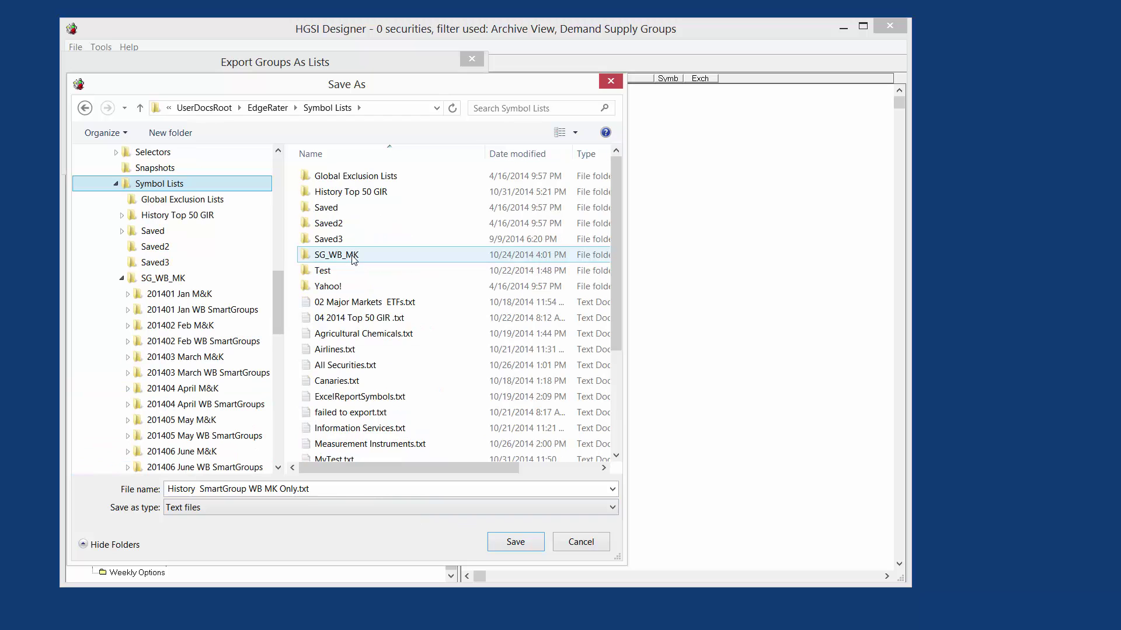
double_click(353, 257)
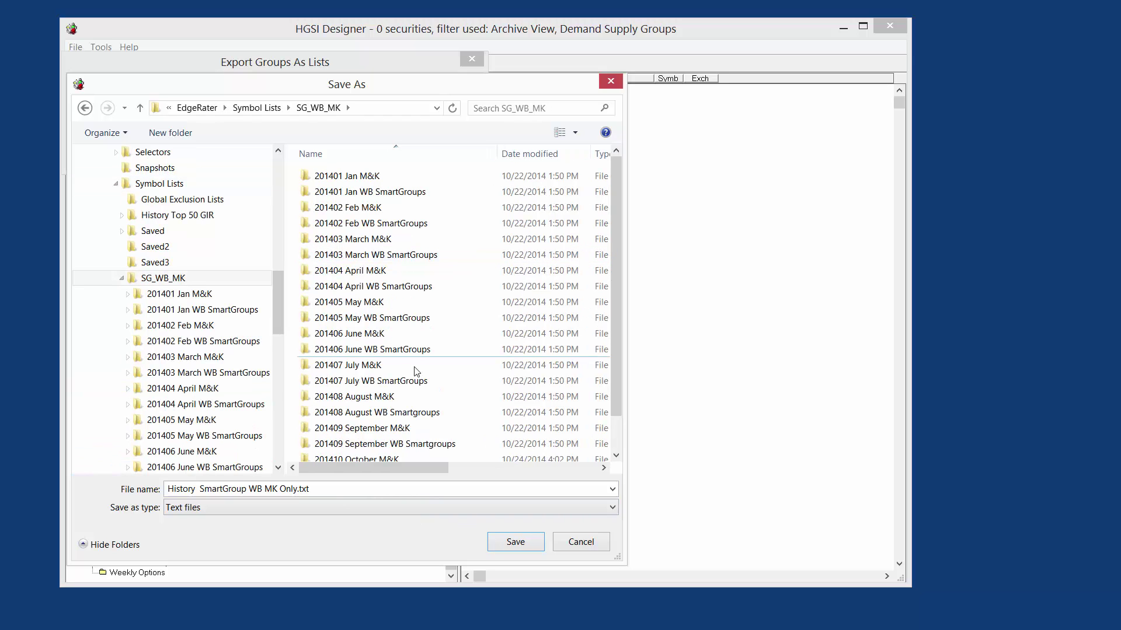
click(507, 549)
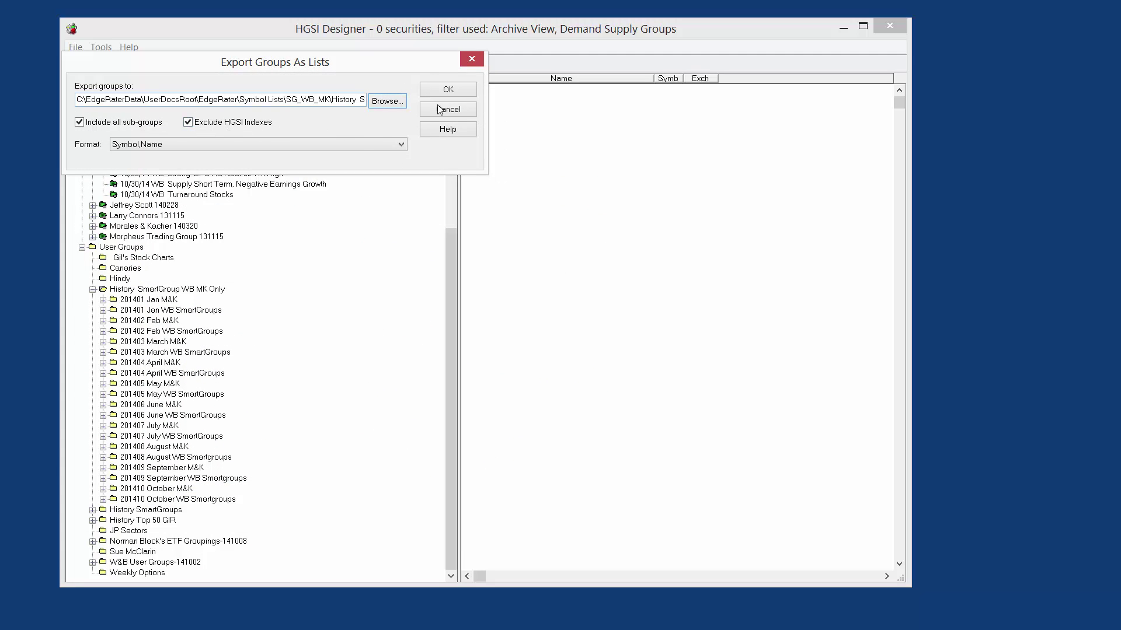
click(447, 89)
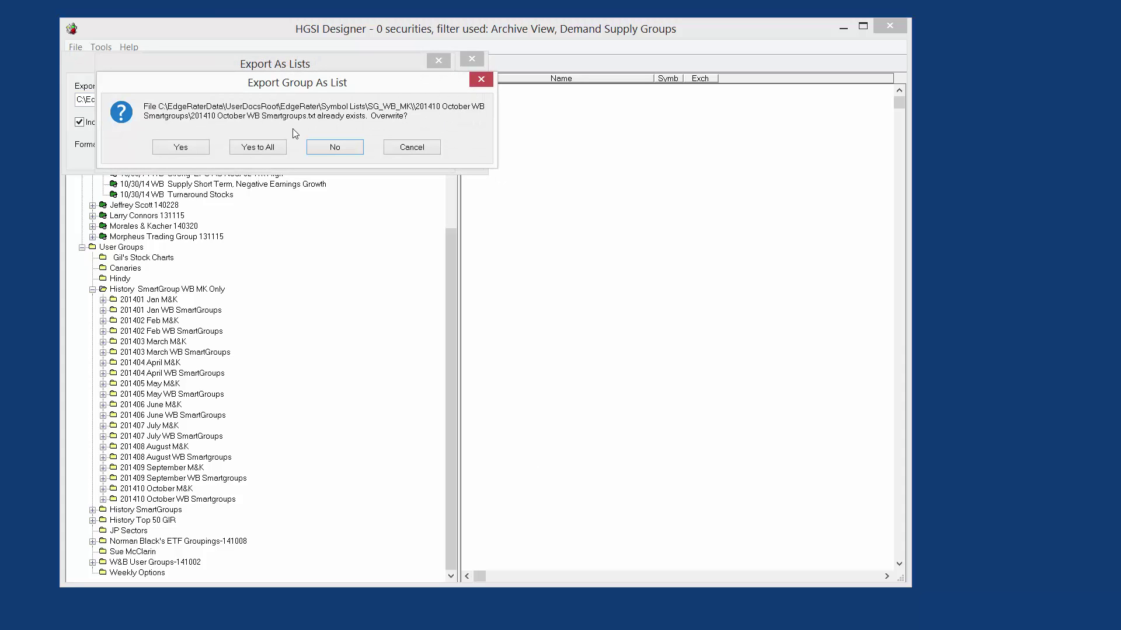
click(278, 147)
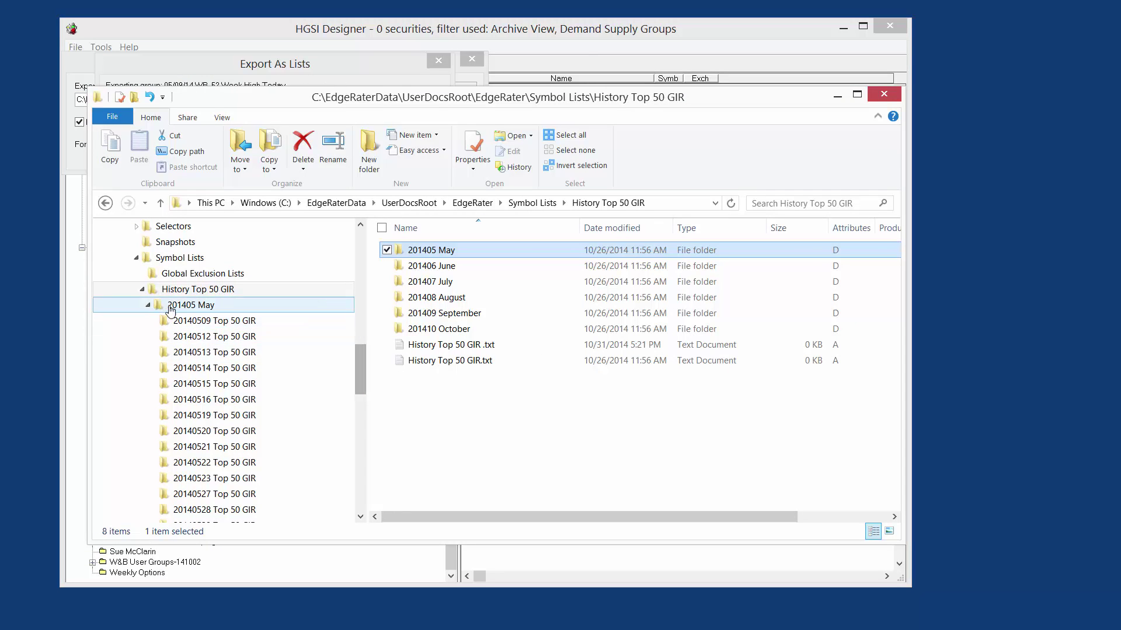
Step: In File Explorer, open the SG_WB_MK folder and expand 201410 October WB Smartgroups down to its 20141001 subfolder
click(141, 289)
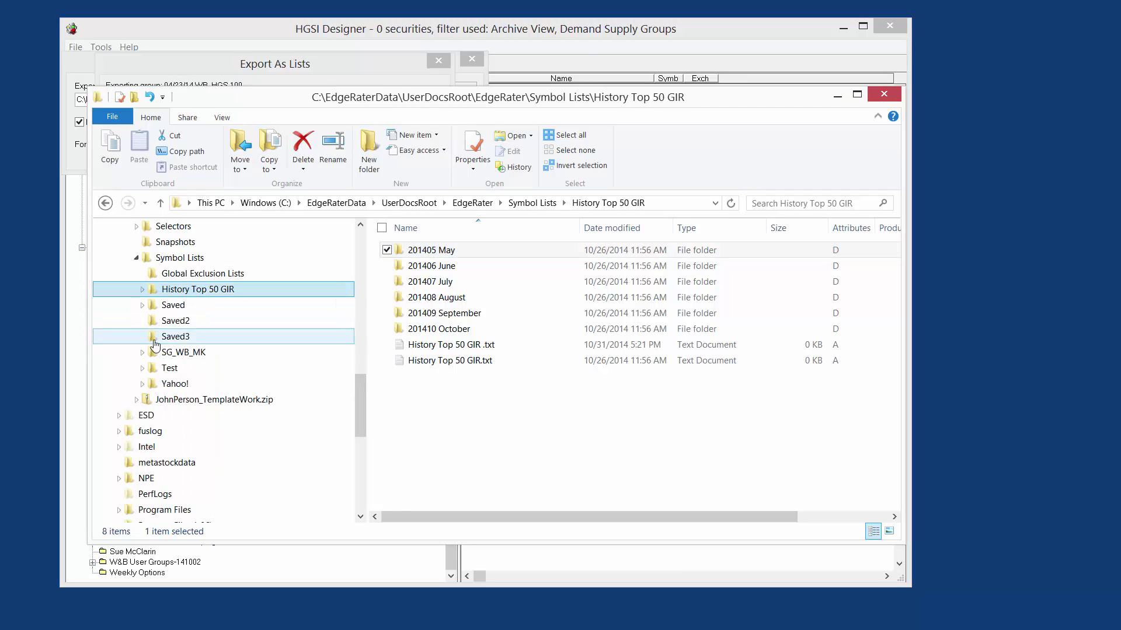
click(142, 352)
click(183, 226)
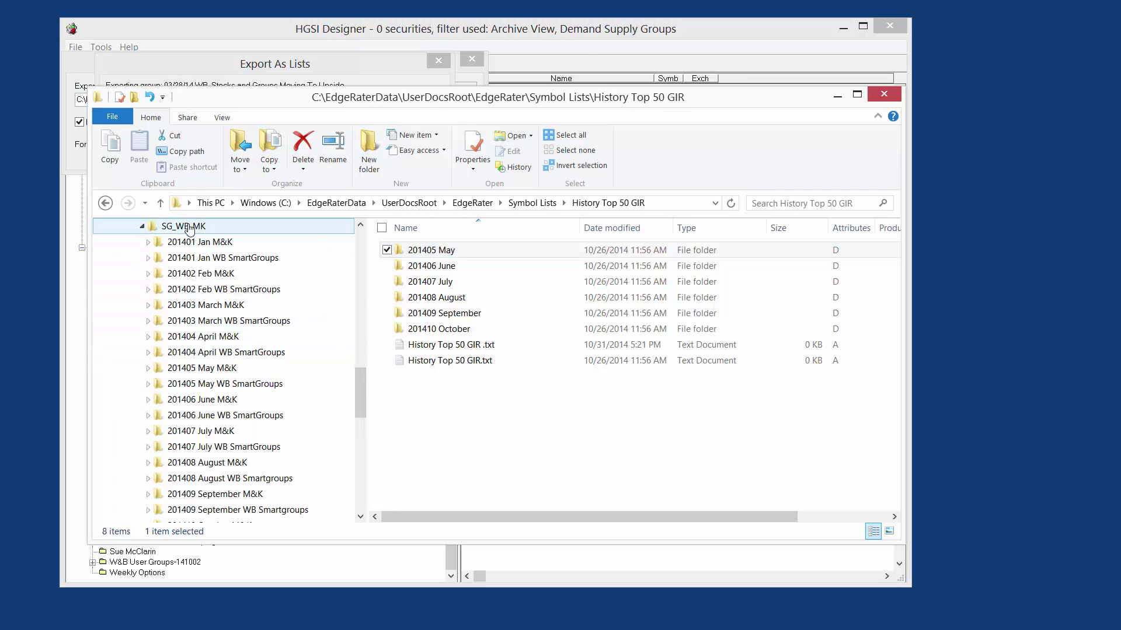
scroll(218, 310, down, 3)
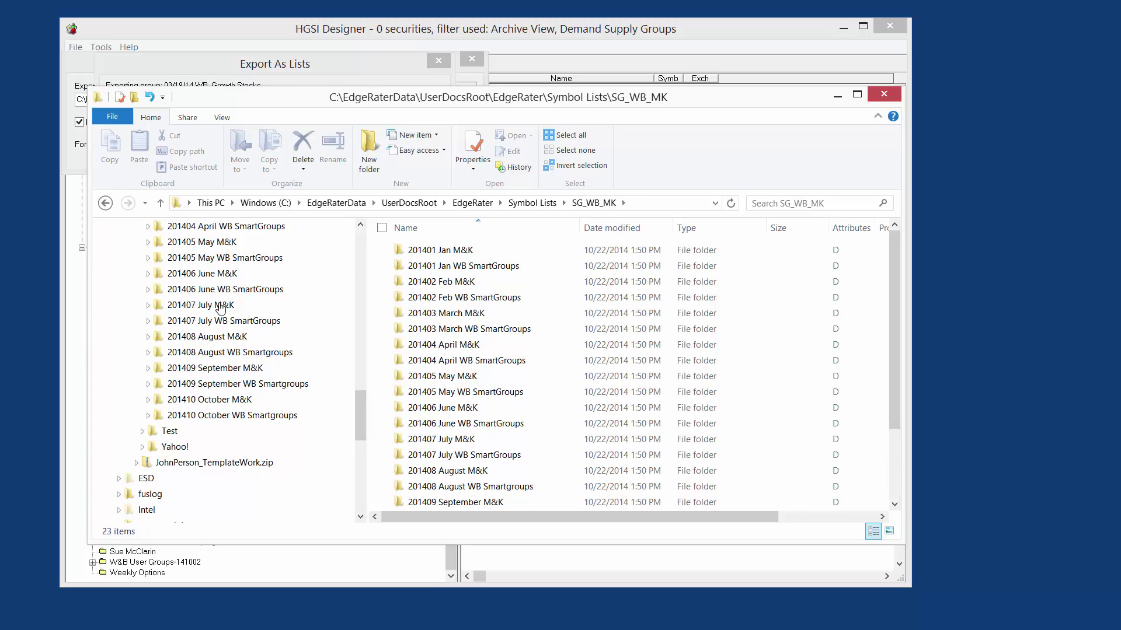
click(149, 415)
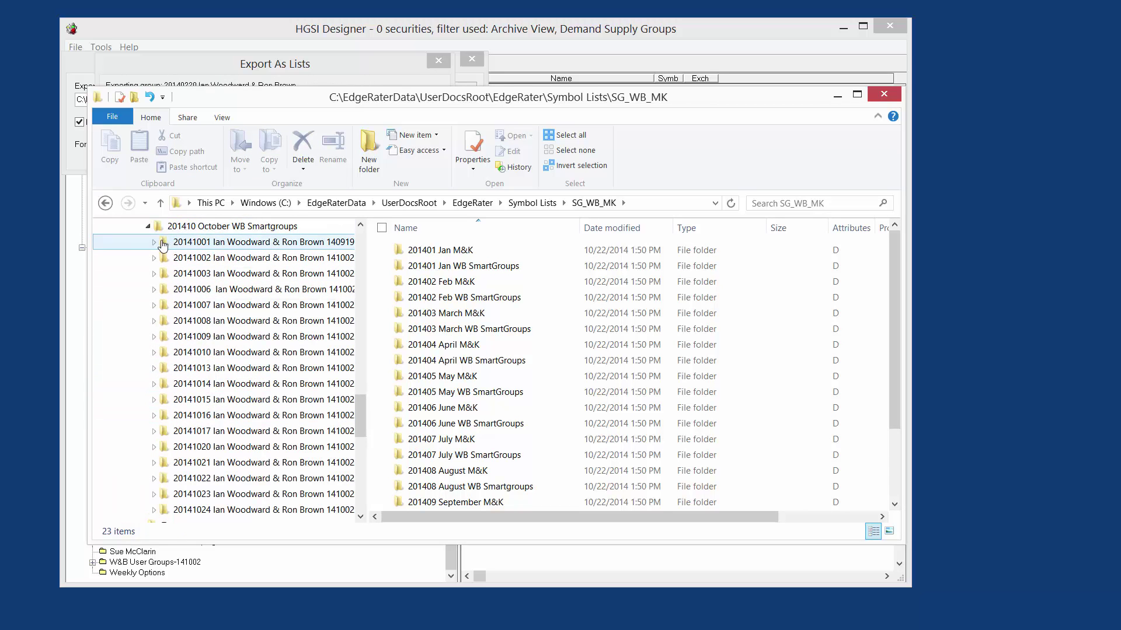
click(157, 245)
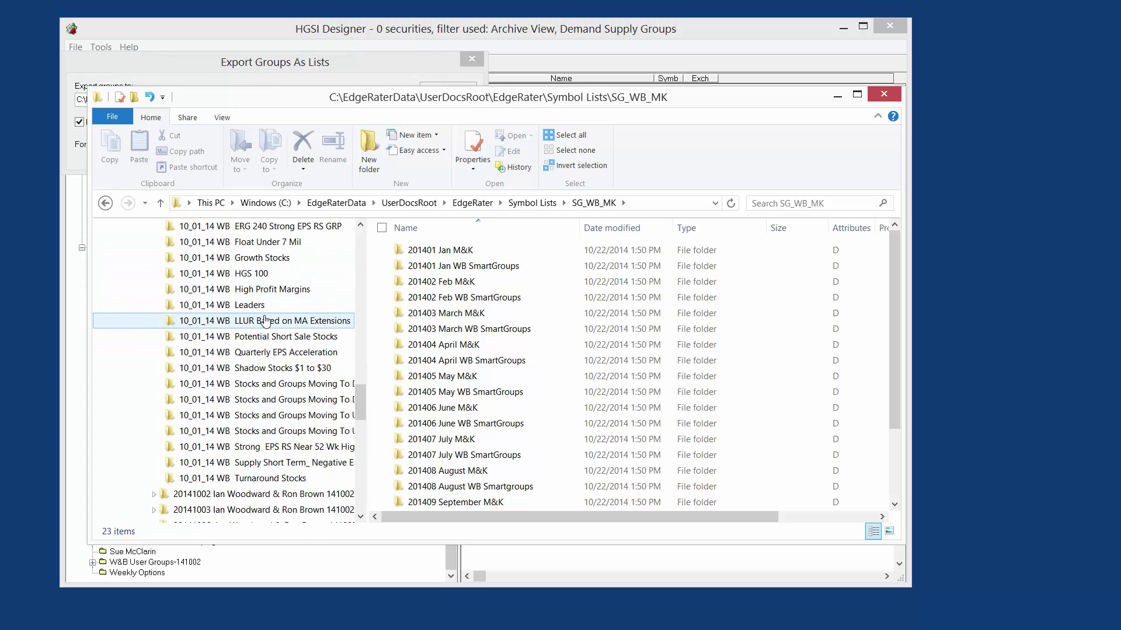
Step: Check the exported 10_01_14 WB list files in the Leaders, LLUR Based on MA Extensions, HGS 100 and ERG 240 Strong EPS RS GRP folders
click(259, 308)
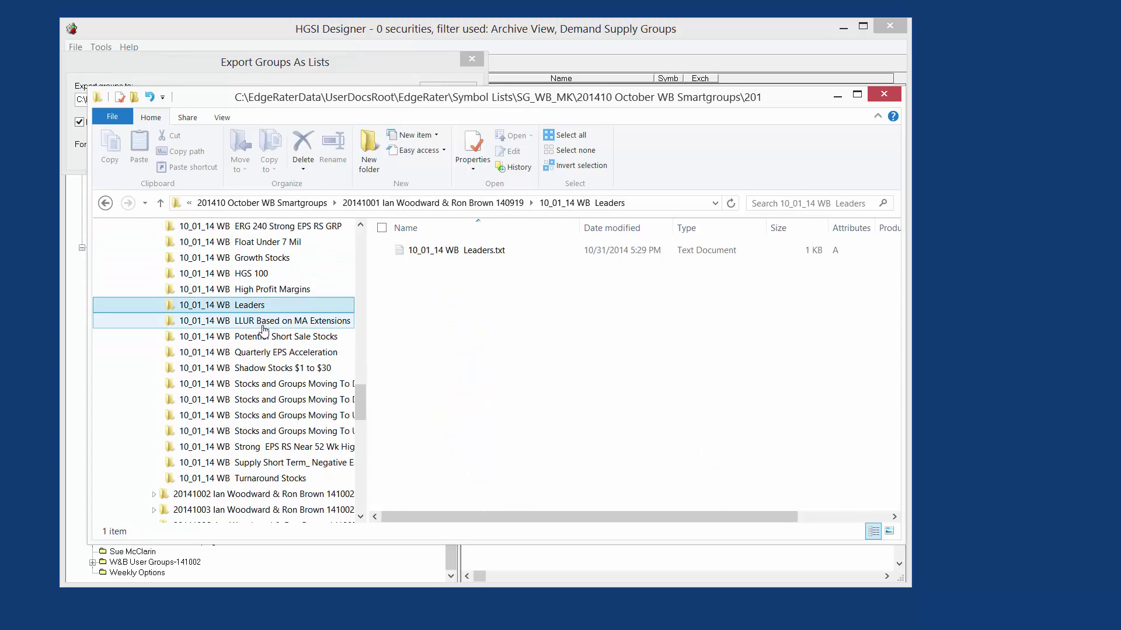
click(260, 323)
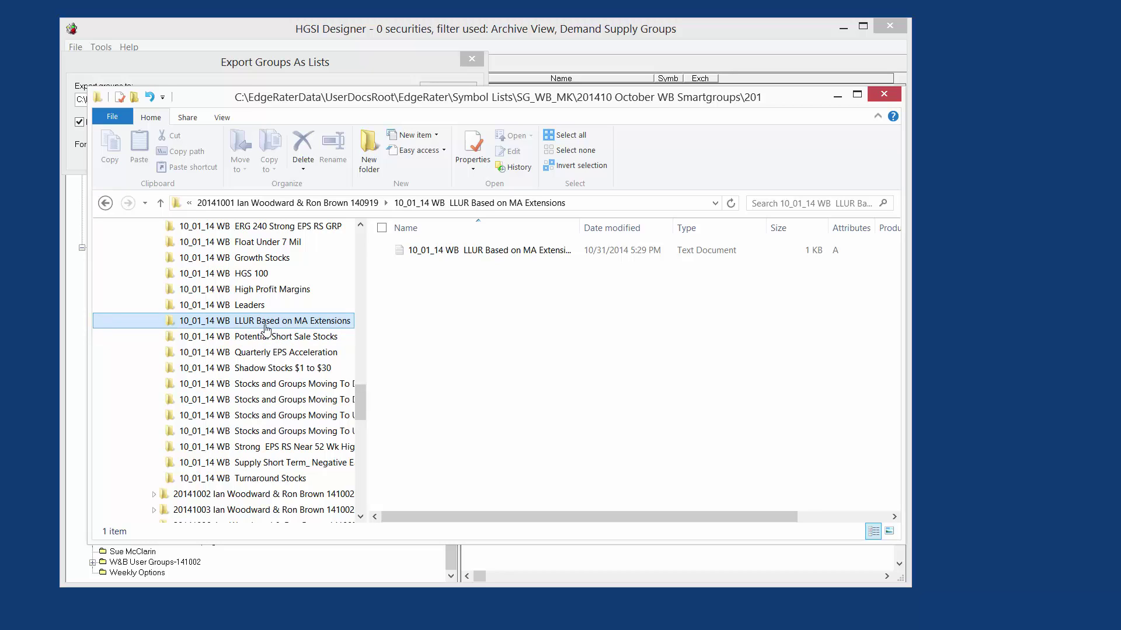
scroll(301, 331, up, 3)
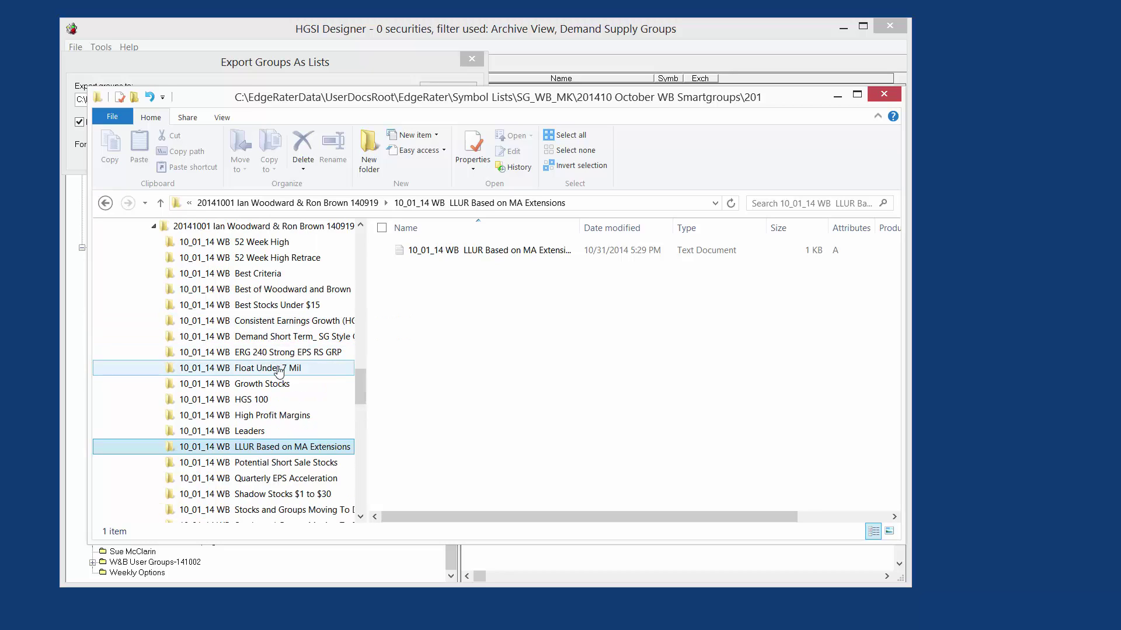
click(264, 402)
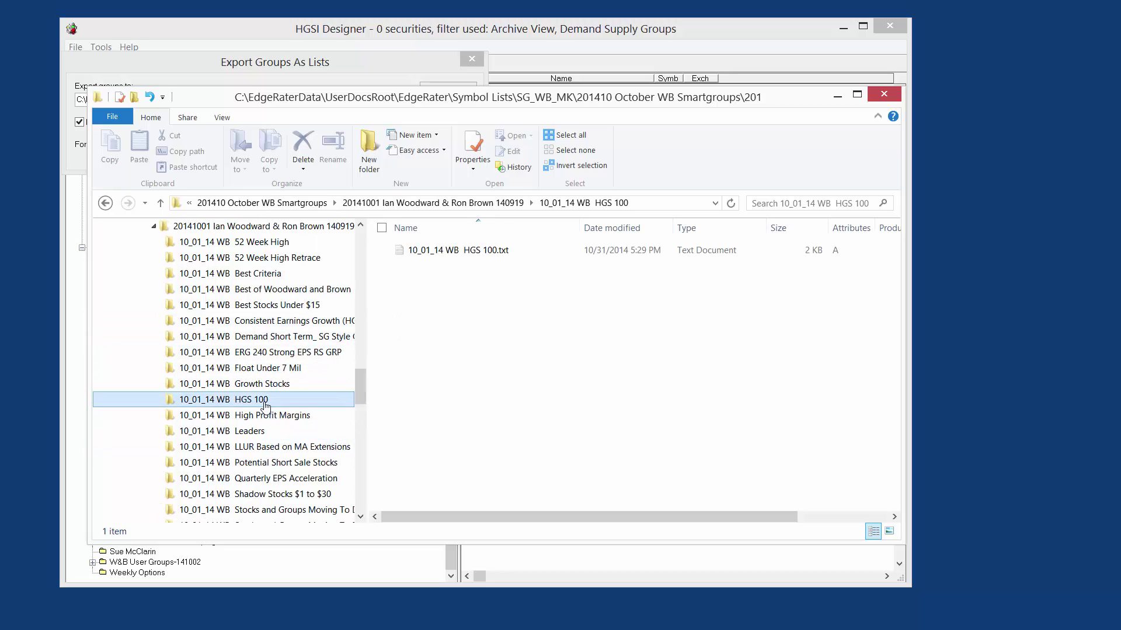
click(270, 355)
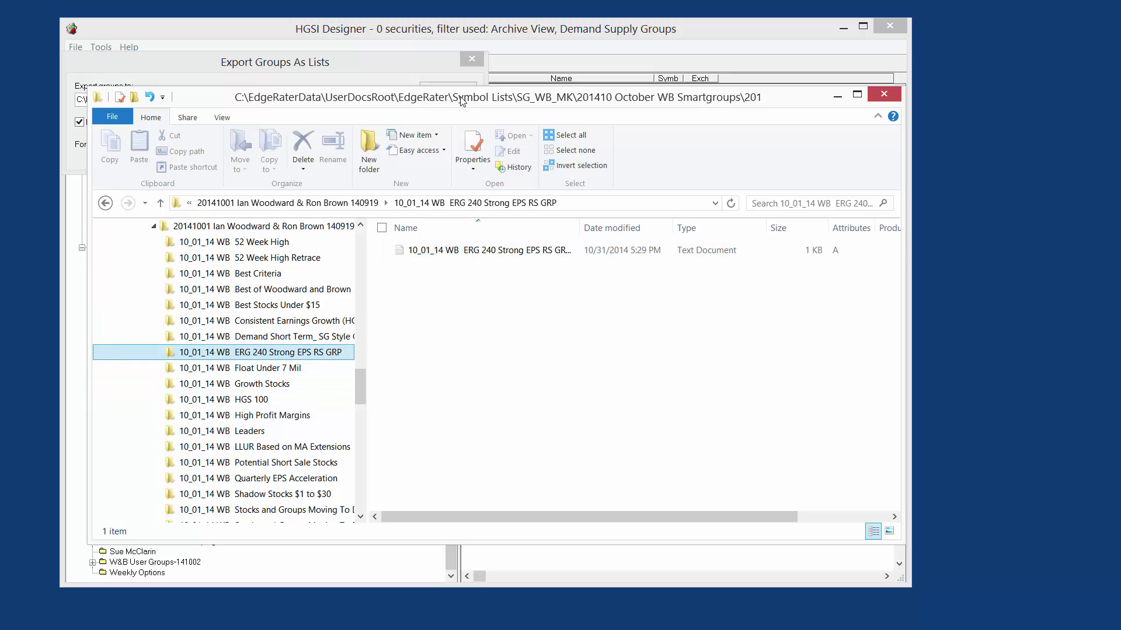
Step: Close the export notice and, in a maximized EdgeRater window, reset the Group History Analysis template
drag(463, 102, 463, 24)
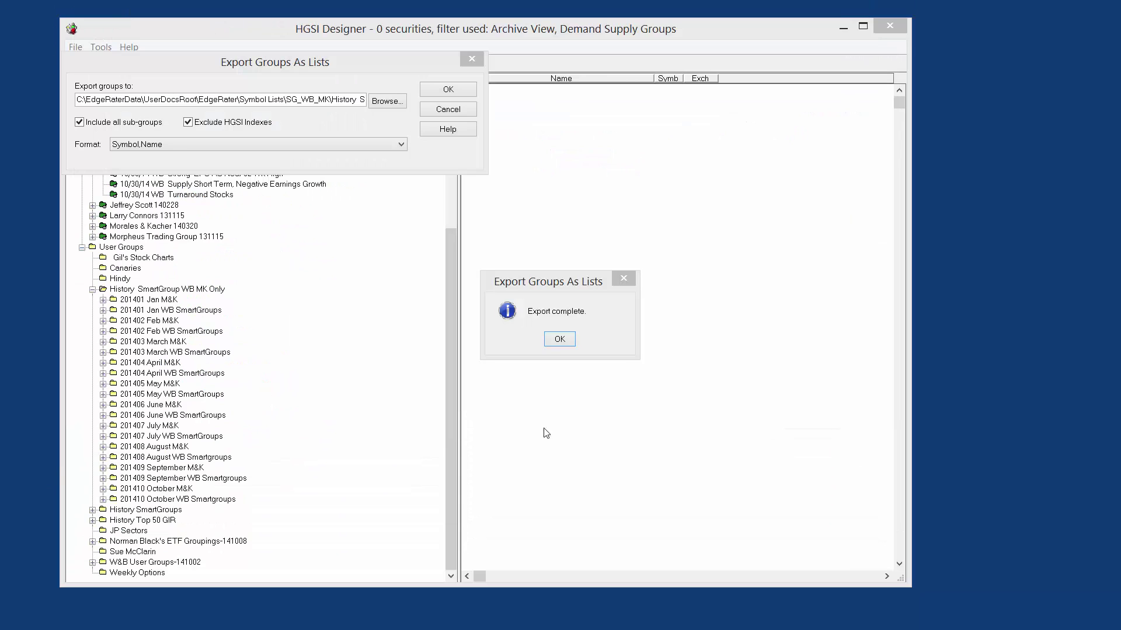
click(559, 339)
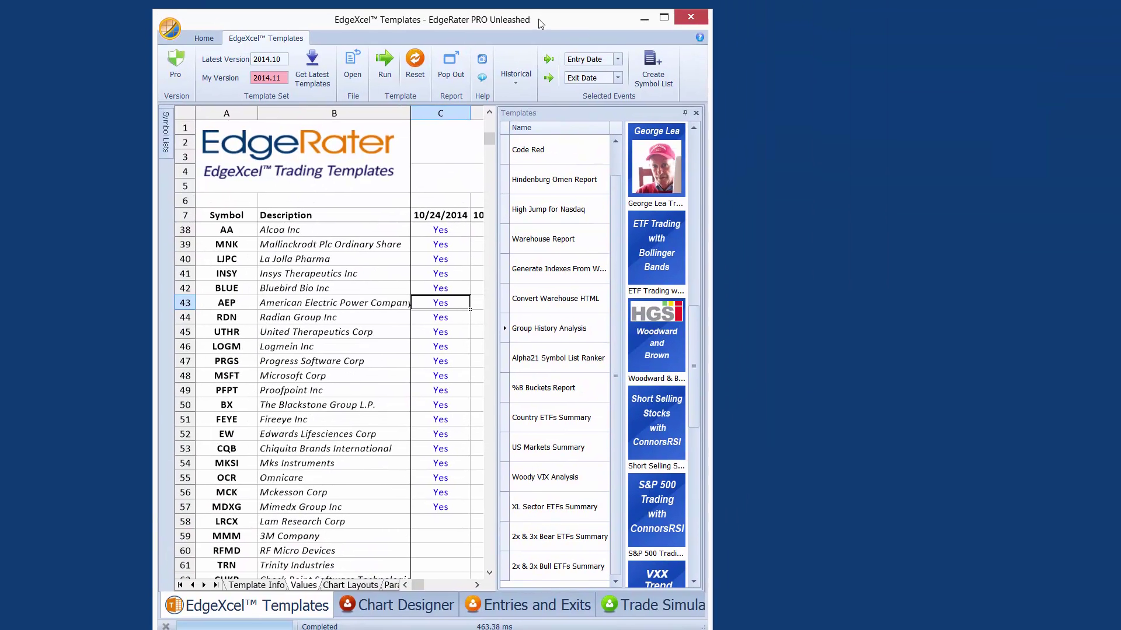
click(671, 24)
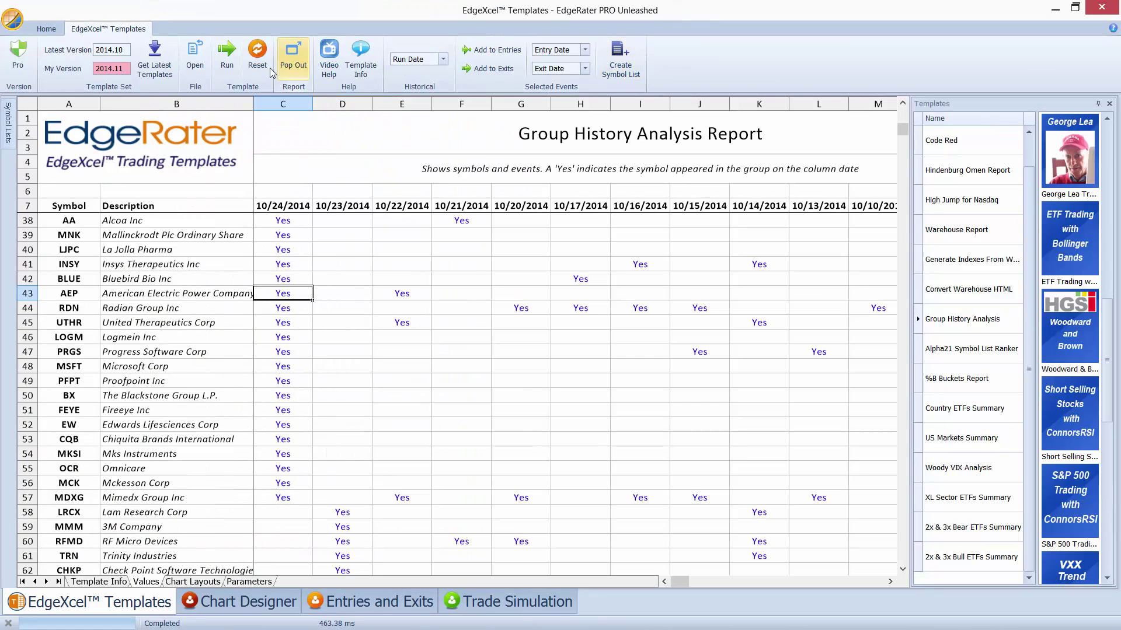
click(262, 62)
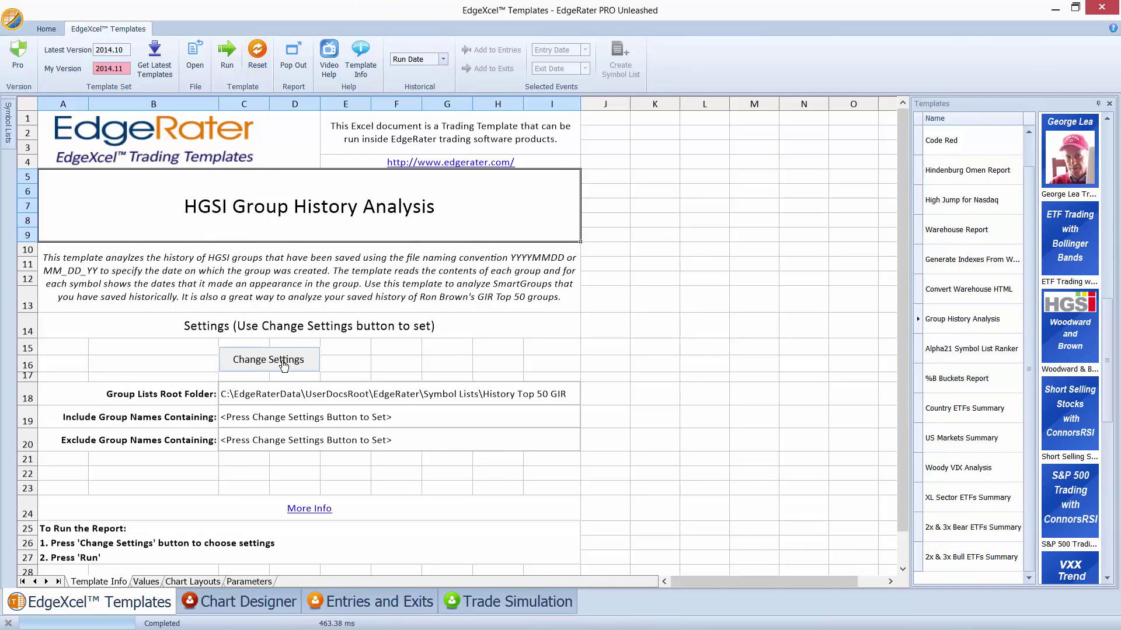
Step: Set the Group History Analysis template's lists root folder to SG_WB_MK under EdgeRater\Symbol Lists
click(284, 364)
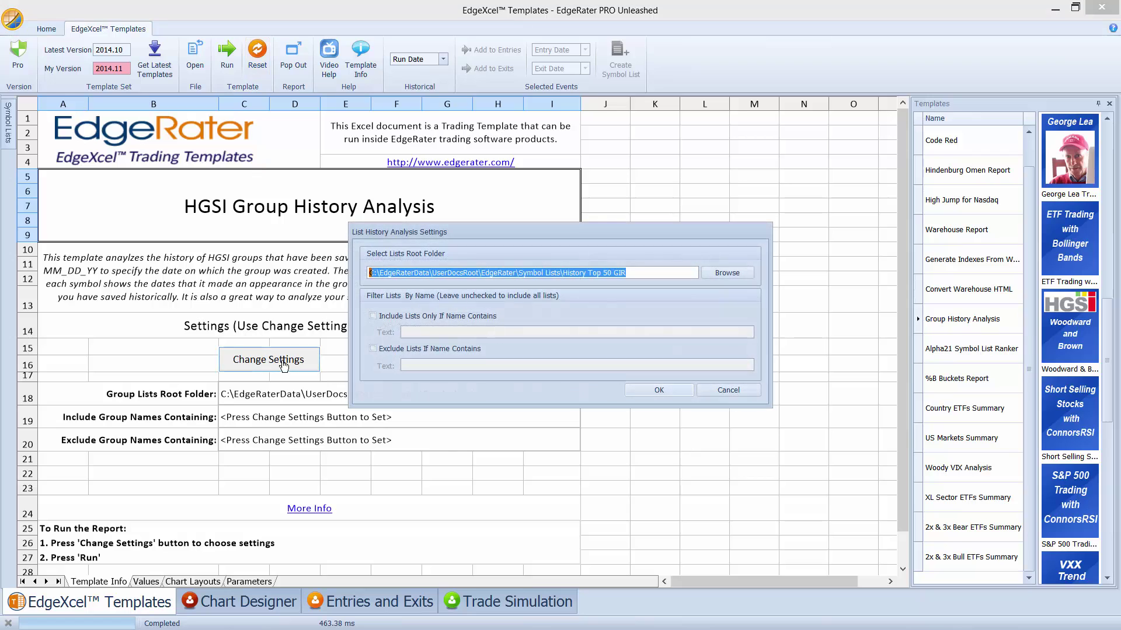
click(731, 273)
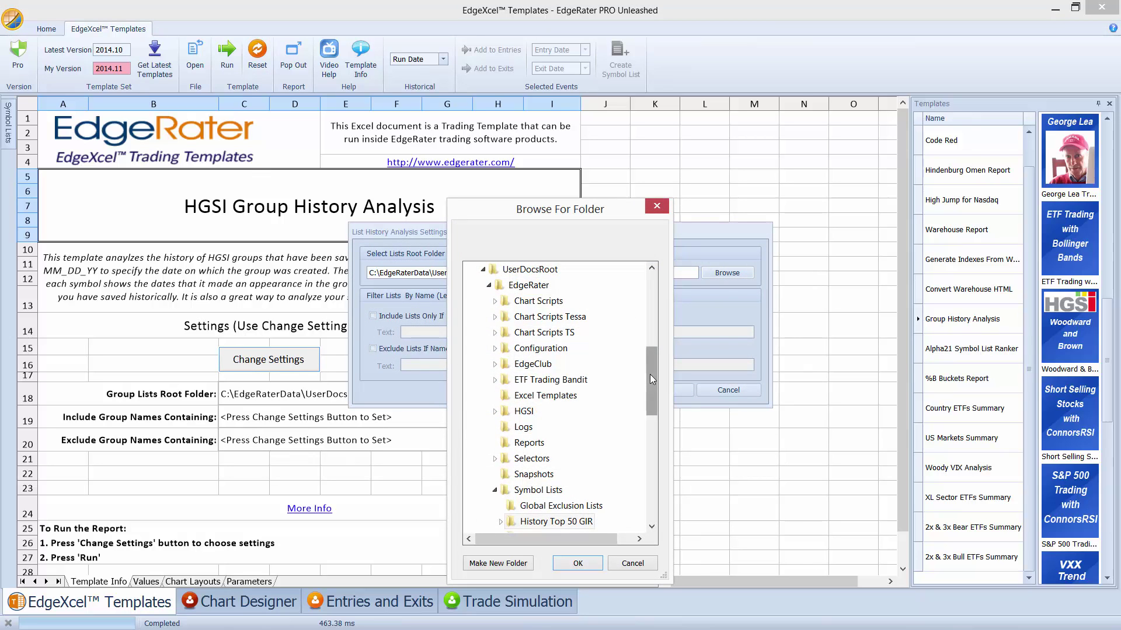
drag(652, 380, 652, 408)
click(541, 486)
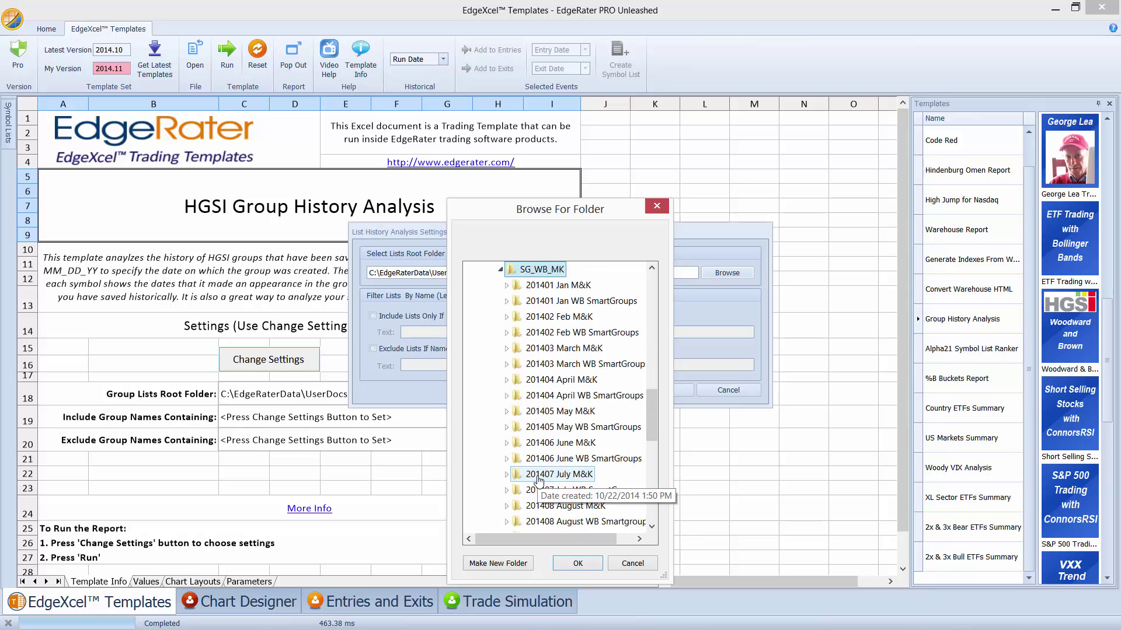
click(578, 563)
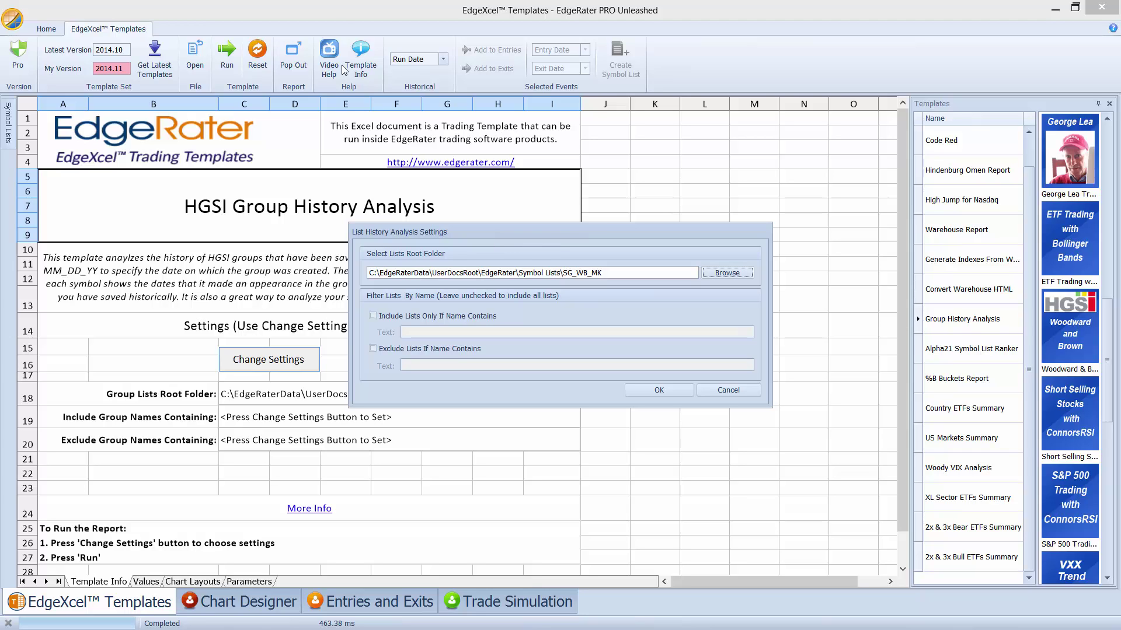
Step: Include only lists whose name contains Leaders, apply the settings and run the template to generate the report
drag(510, 232, 391, 239)
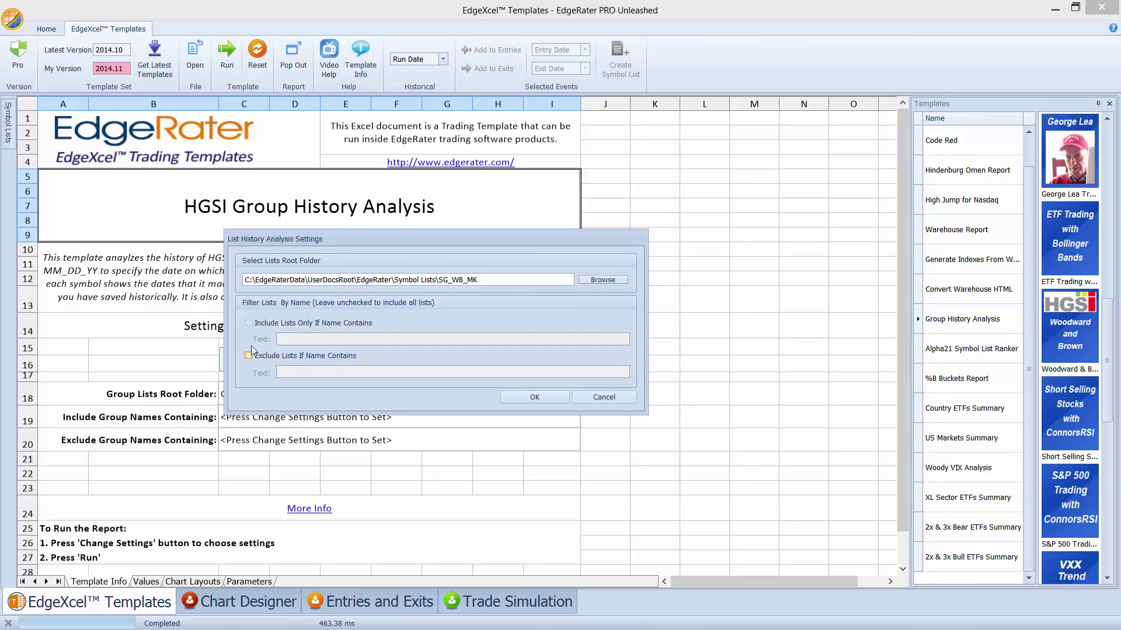
click(248, 323)
click(316, 339)
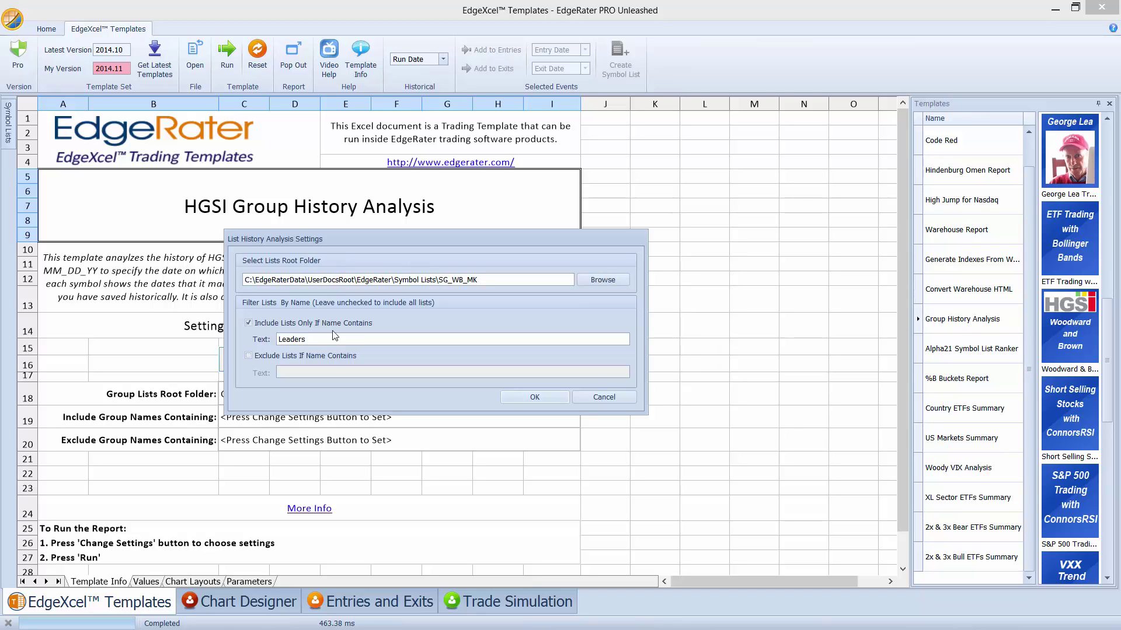
click(535, 396)
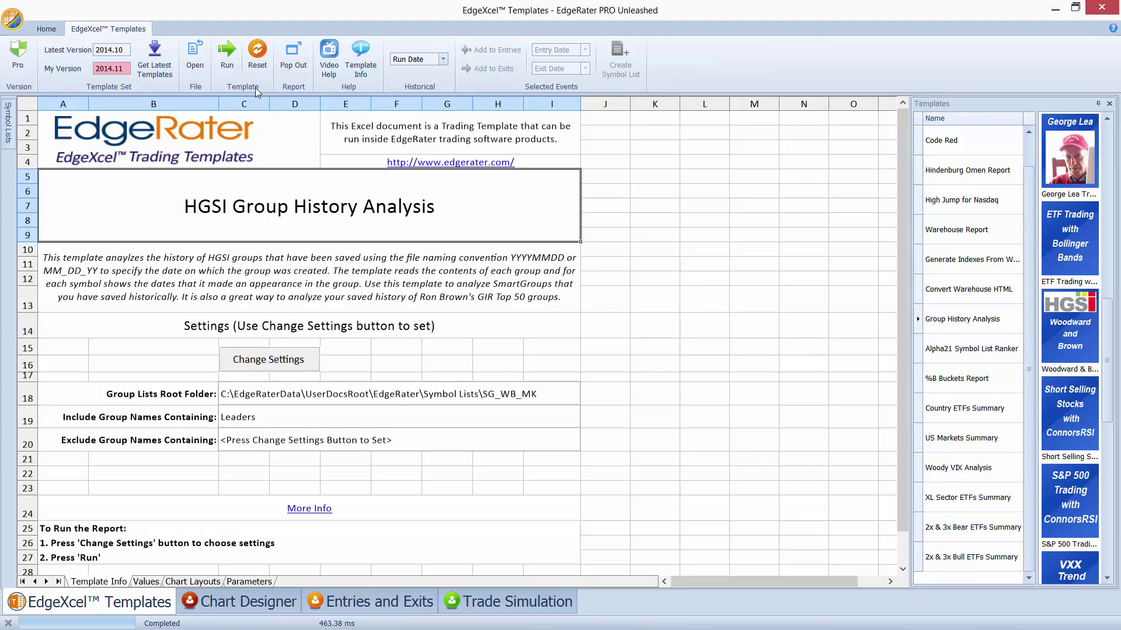
click(228, 59)
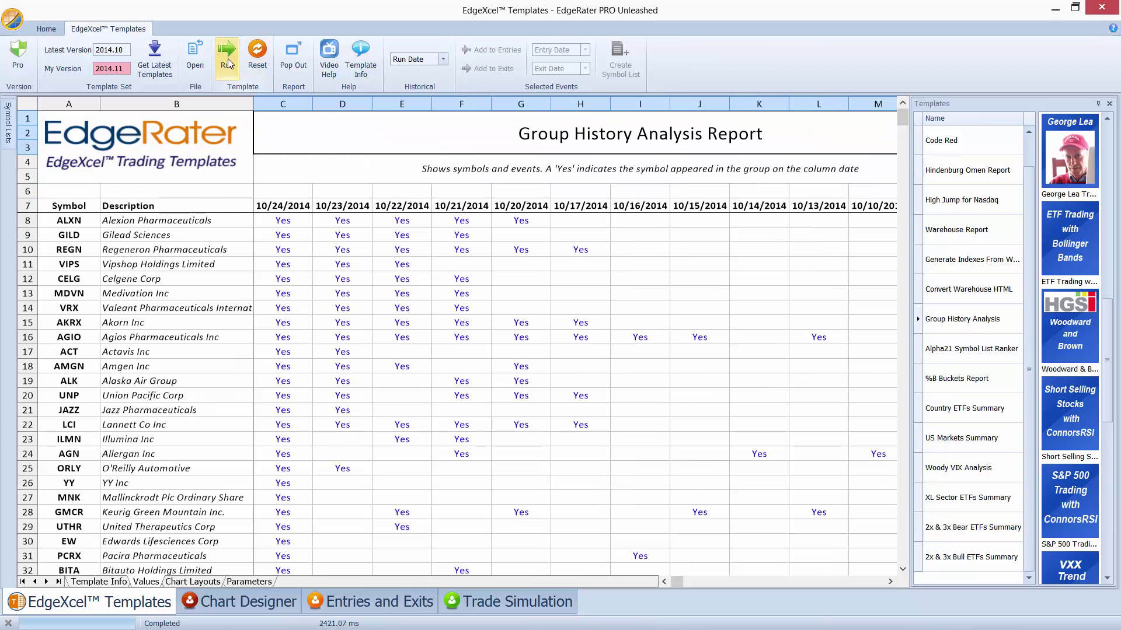
scroll(357, 441, down, 3)
scroll(374, 454, up, 3)
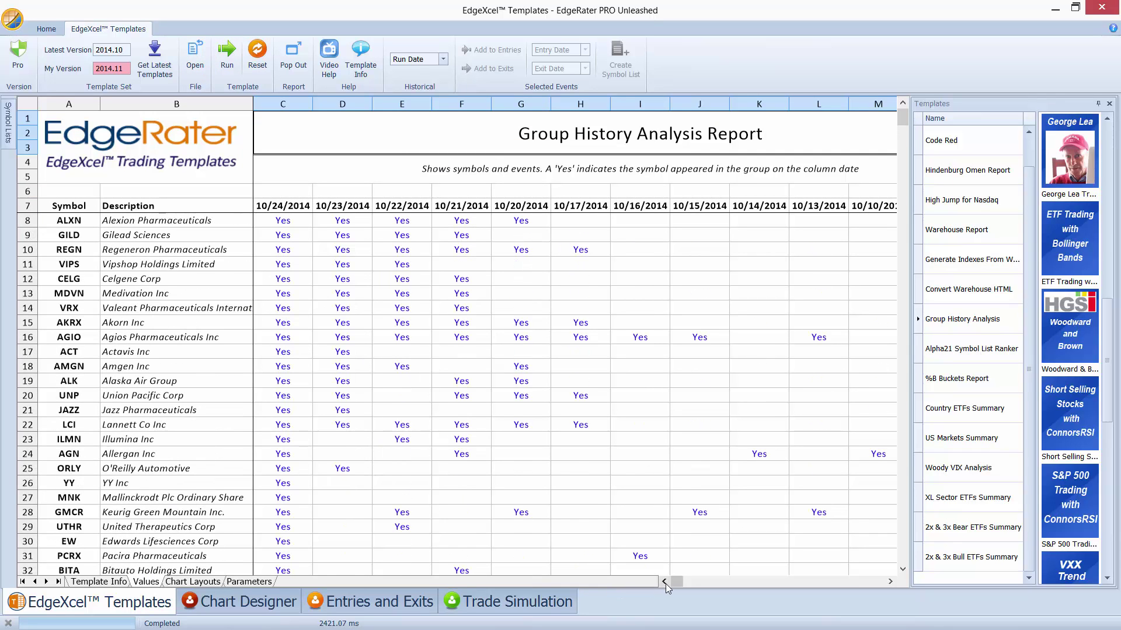
Step: Open the ALXN chart for 10/24/2014, tile the report and chart windows side by side, and auto-hide the Templates list
click(300, 220)
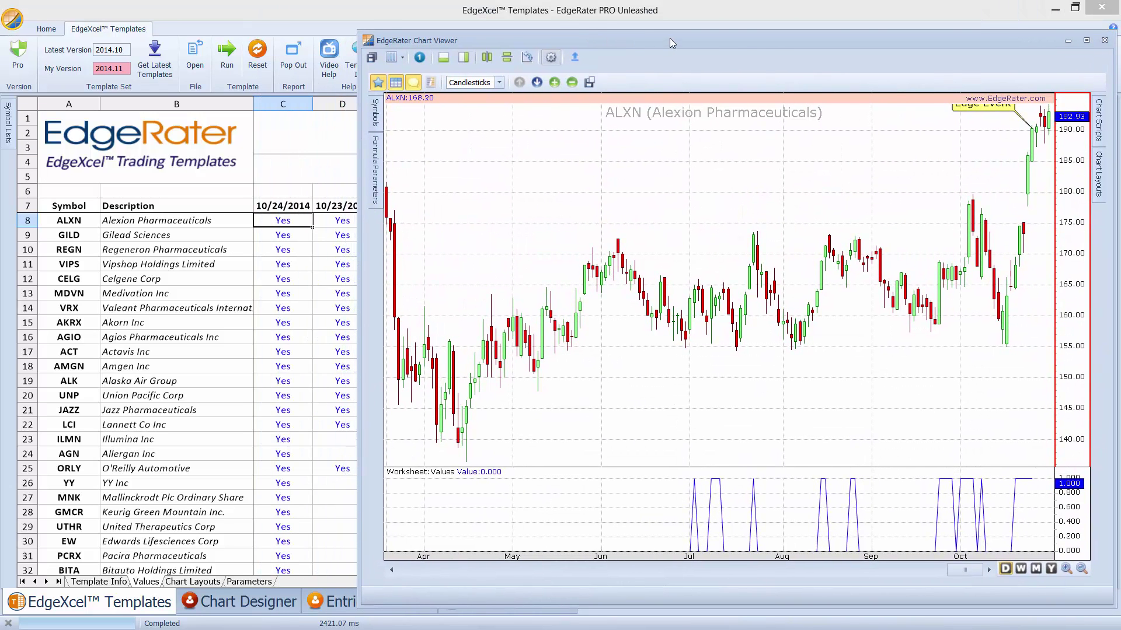
key(super+Right)
click(372, 12)
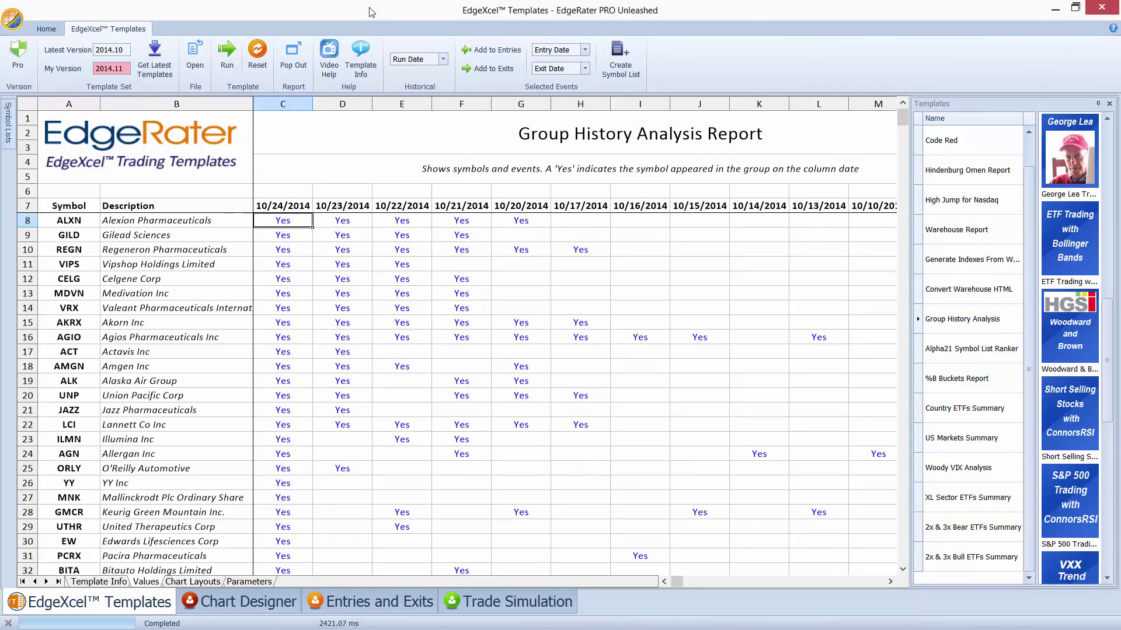
key(super+Left)
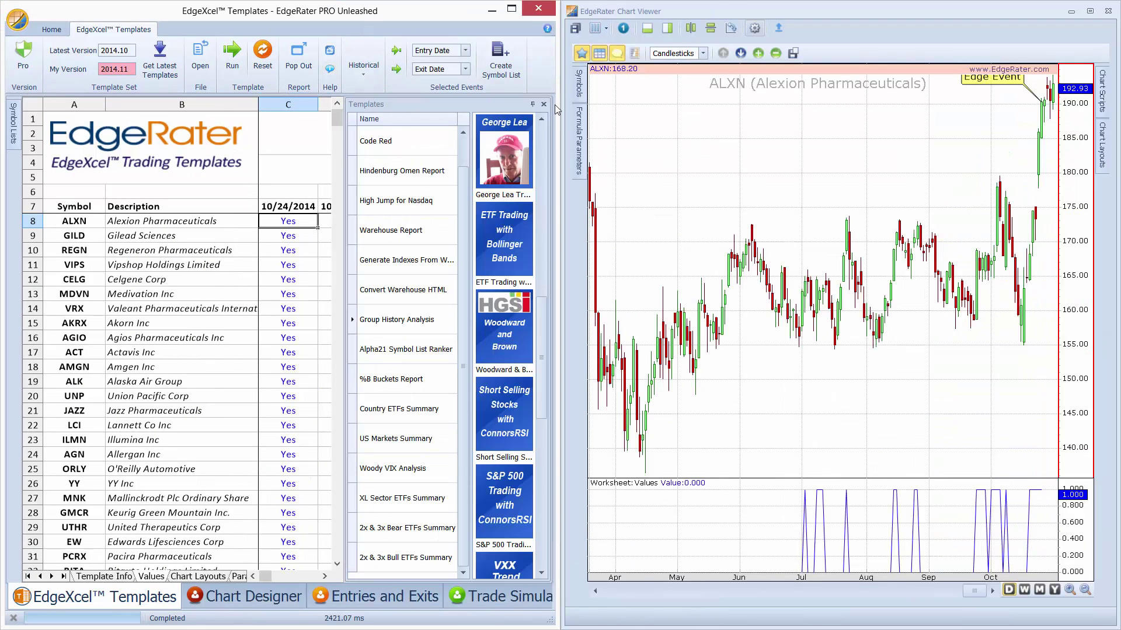
click(532, 104)
Step: Review the 10/24/2014 charts one by one from REGN down to AGIO
click(298, 250)
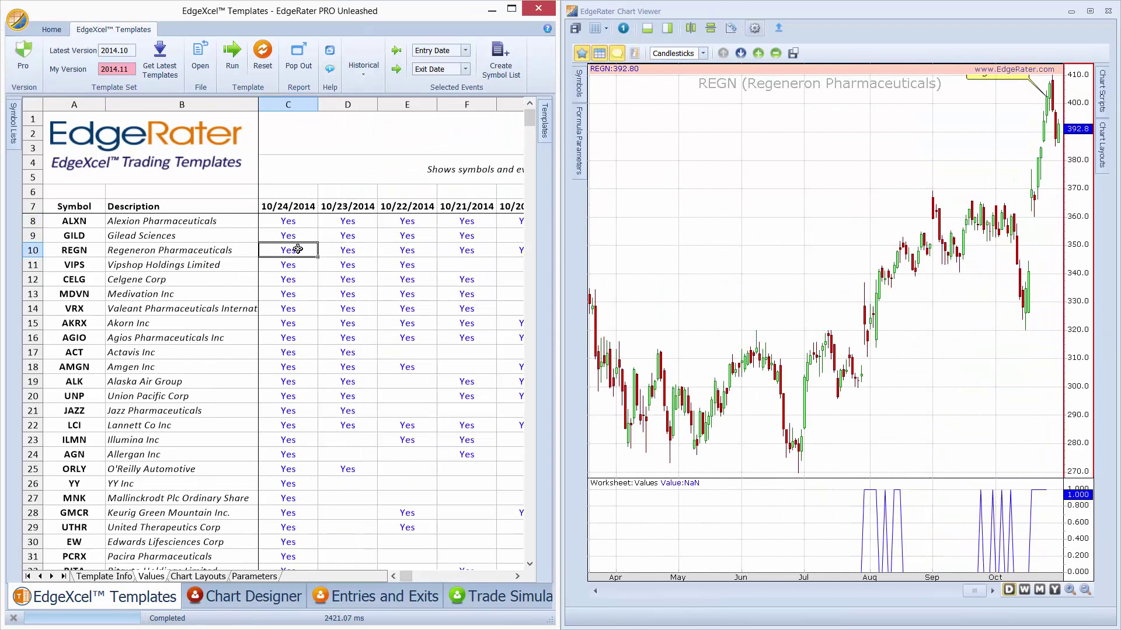
key(Down)
key(Down)
key(Down)
key(Down)
key(Down)
key(Down)
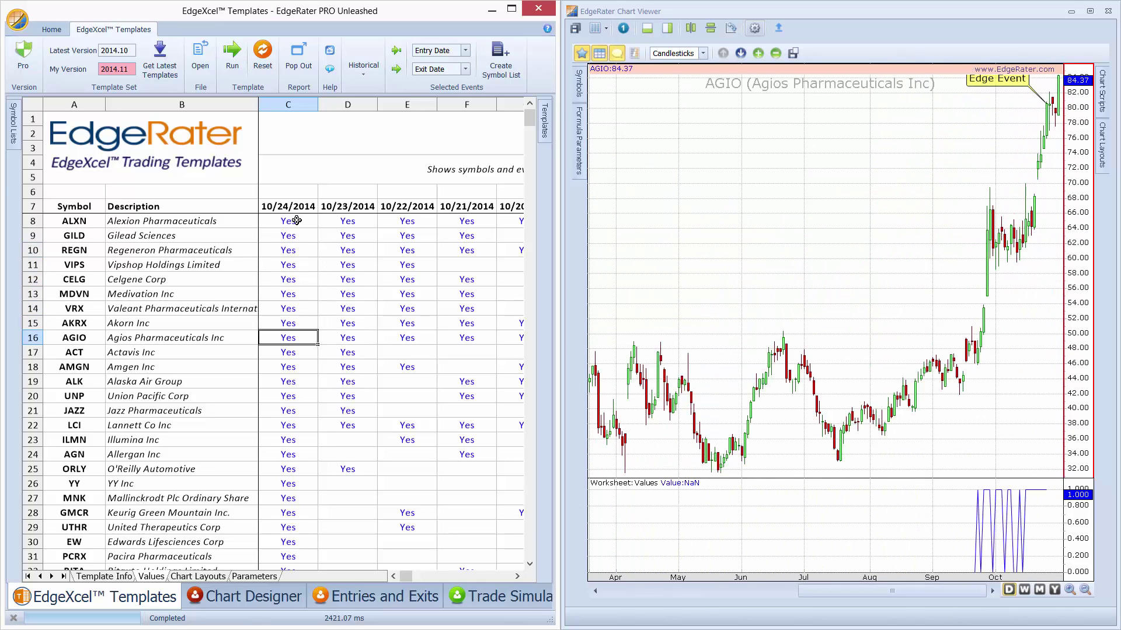
Step: Return to ALXN and review the 10/24/2014 charts down to ALK
click(291, 228)
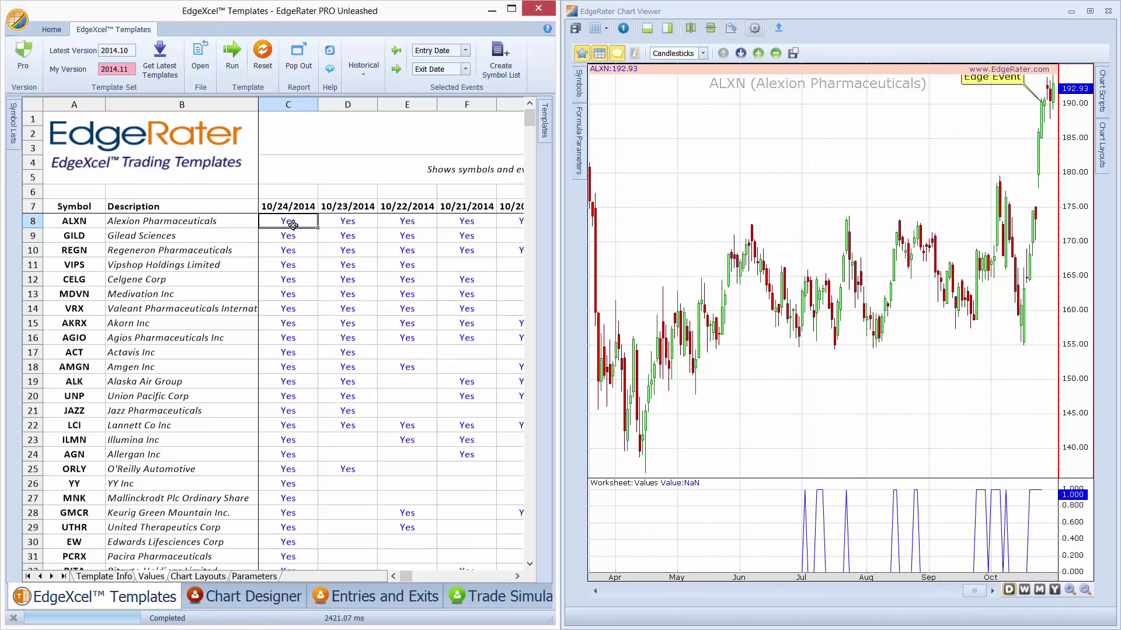
key(Down)
key(Down)
key(Down)
key(Down)
key(Down)
key(Down)
key(Down)
key(Down)
key(Down)
key(Down)
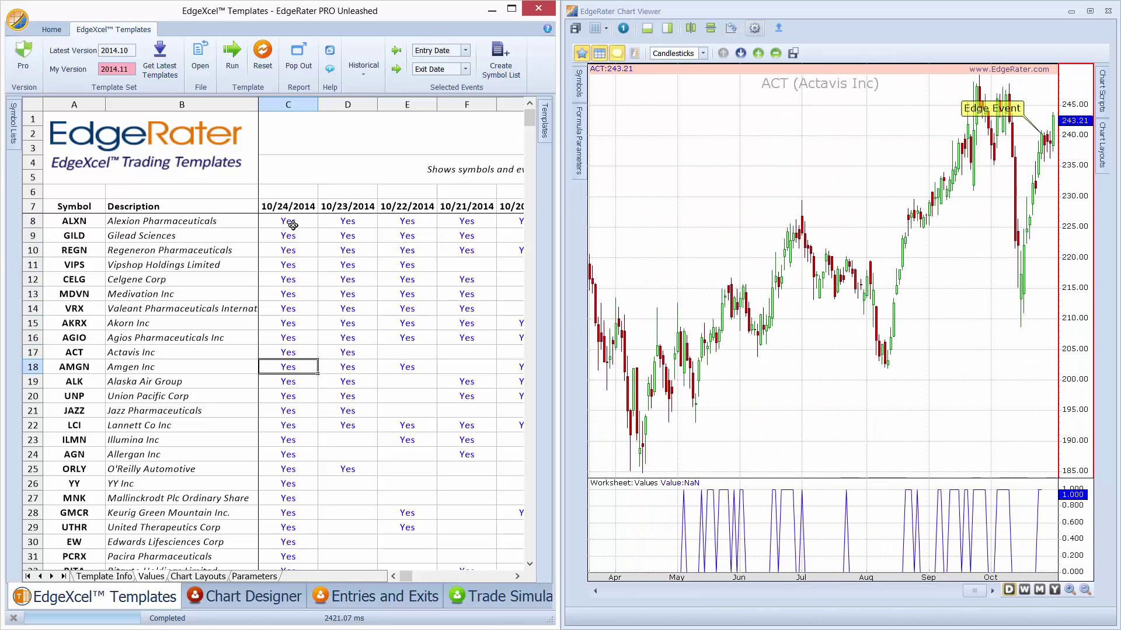
key(Down)
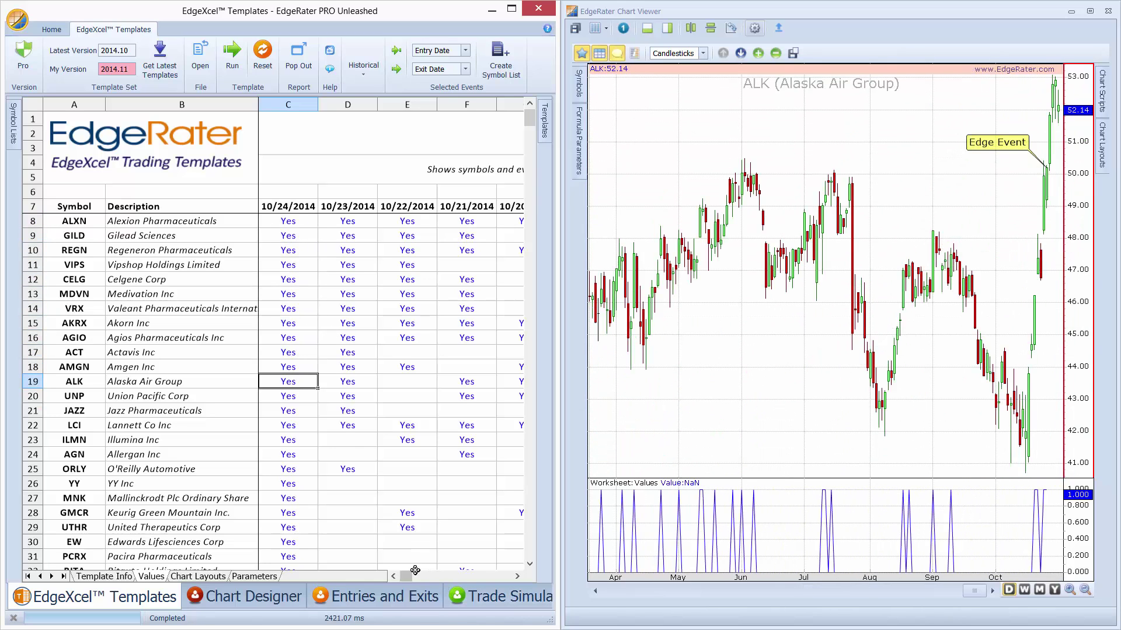
Step: Sort the report by the 6/18/2014 column and review that date's charts from VIPS down to GMCR
drag(415, 570, 451, 578)
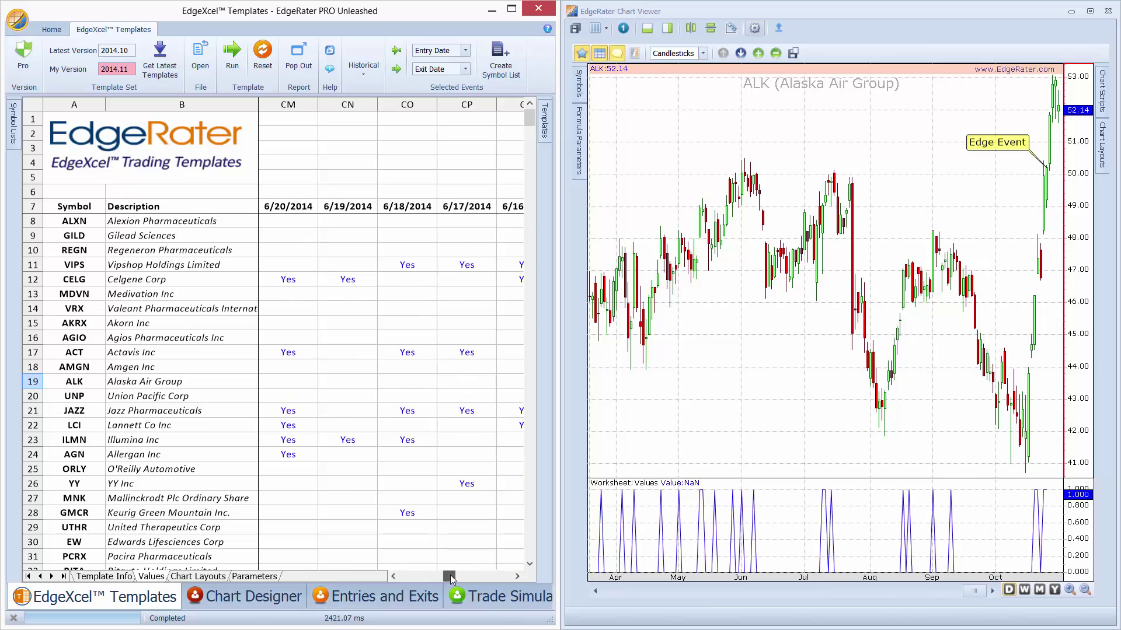
click(412, 205)
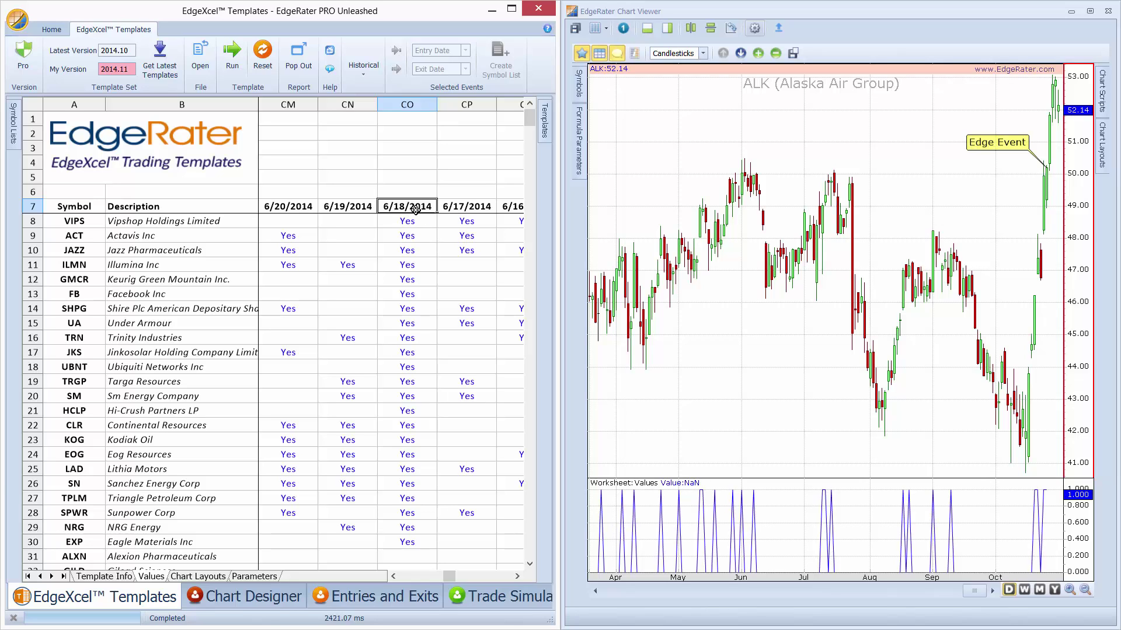
click(412, 222)
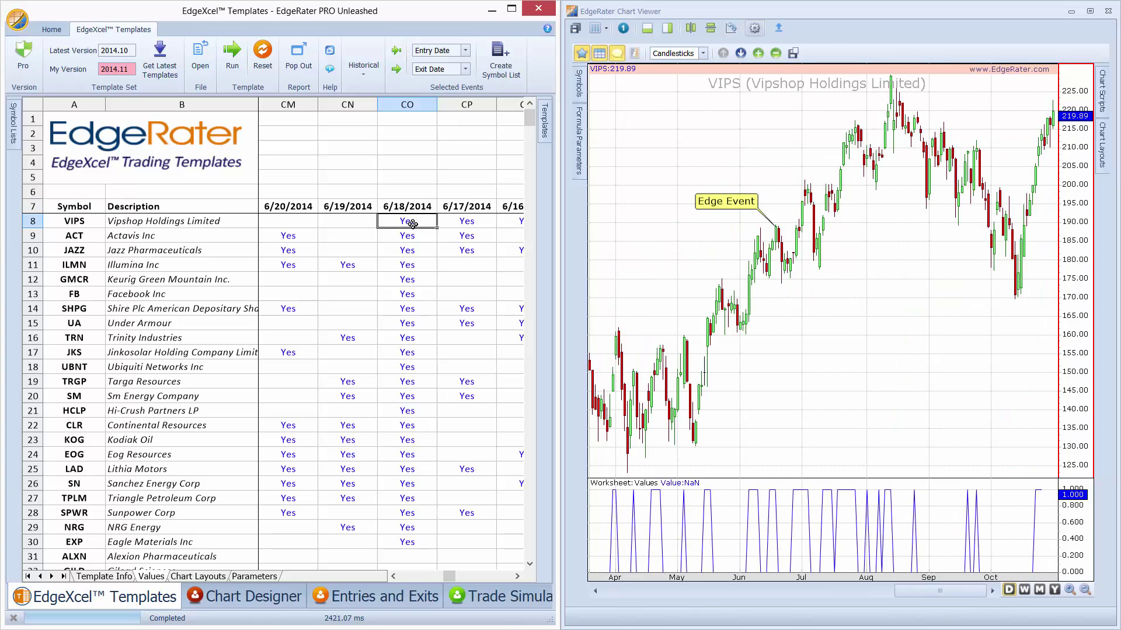
key(Down)
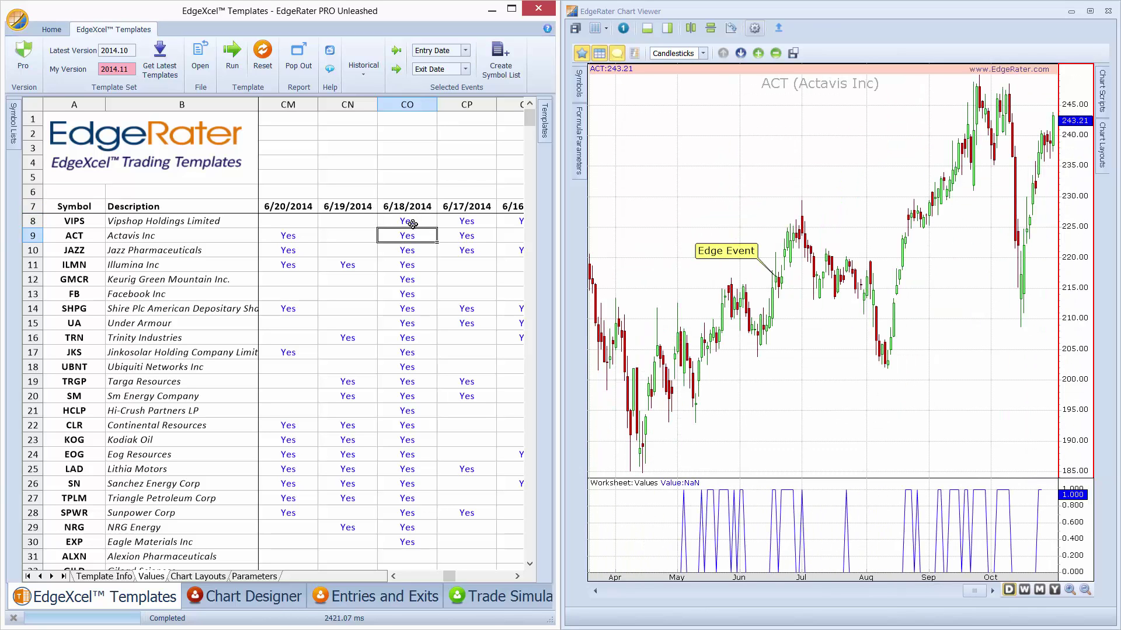
key(Down)
key(Down)
key(Down)
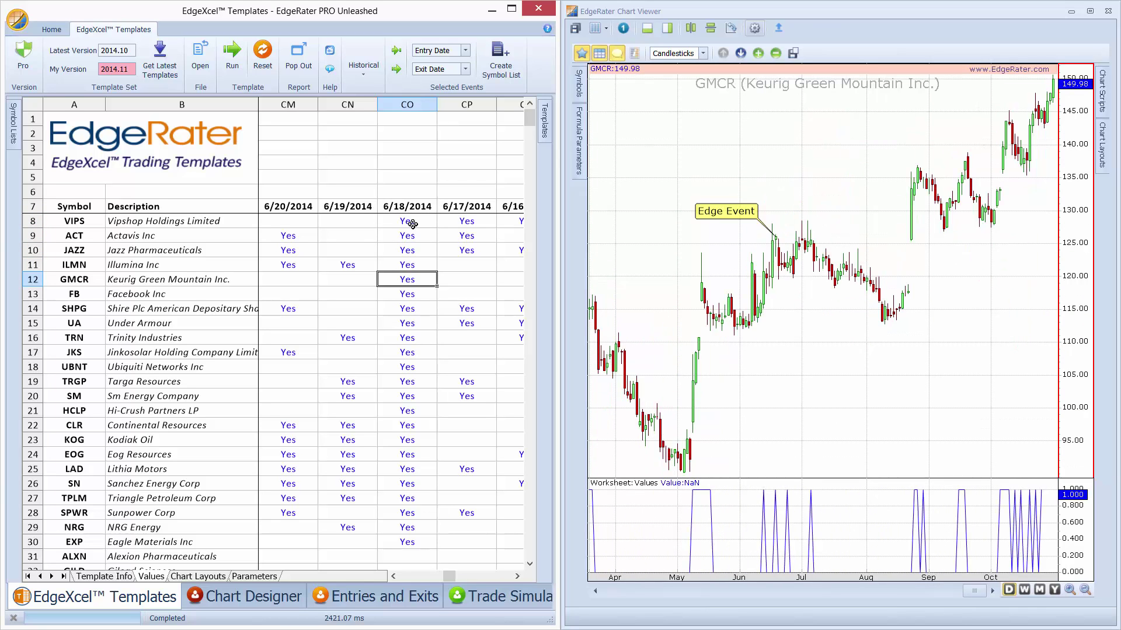
Step: Go back to the JAZZ chart for 6/18/2014 and review the charts down to UA
key(Up)
key(Up)
key(Down)
key(Down)
key(Down)
key(Down)
key(Down)
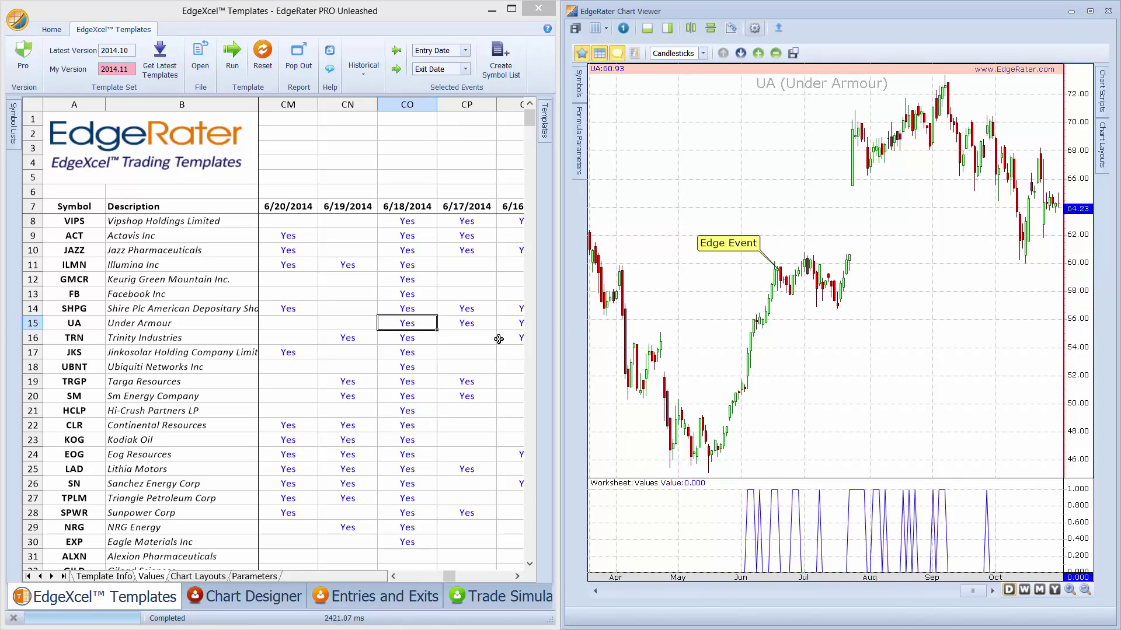
Step: Review the 6/18/2014 charts from TRN down to HCLP and return to UBNT
click(407, 340)
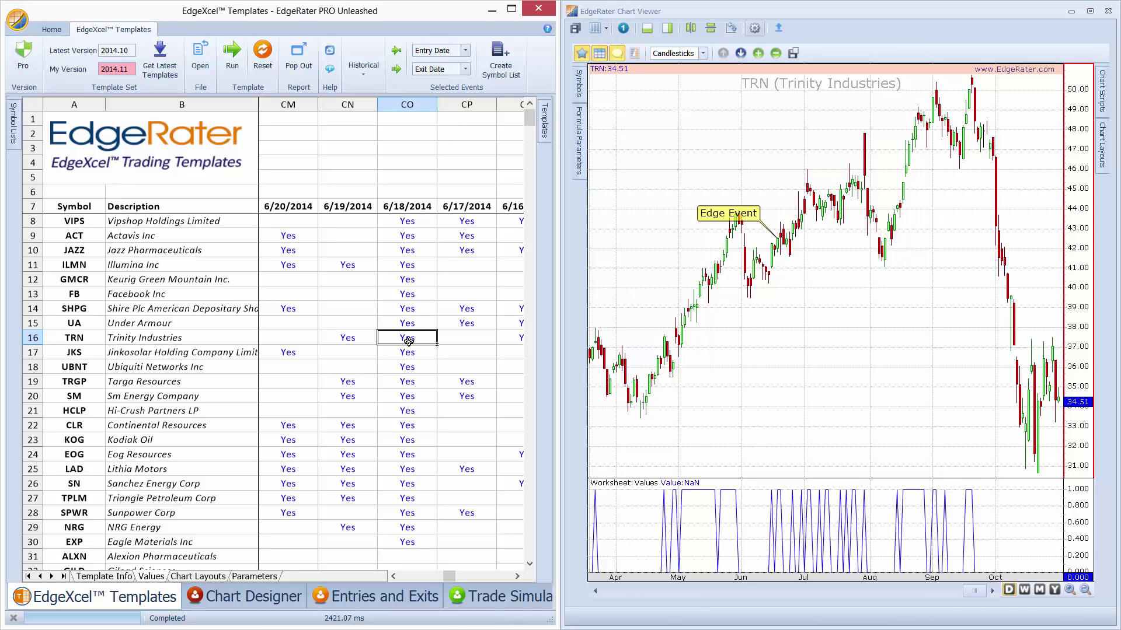
key(Down)
click(412, 367)
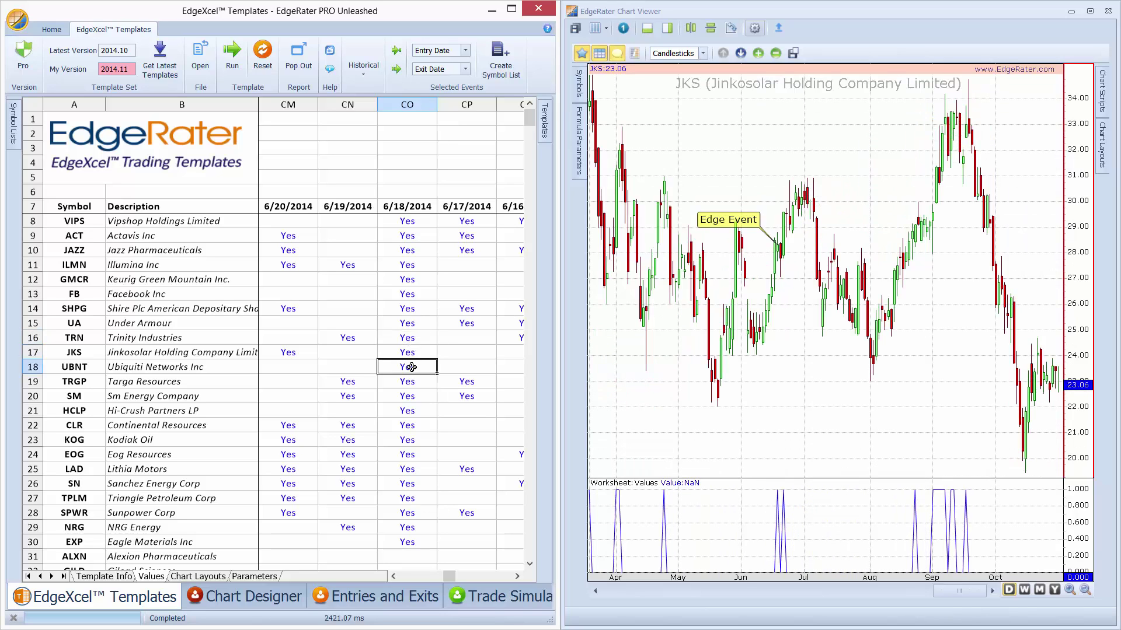
key(Down)
key(Down)
key(Down)
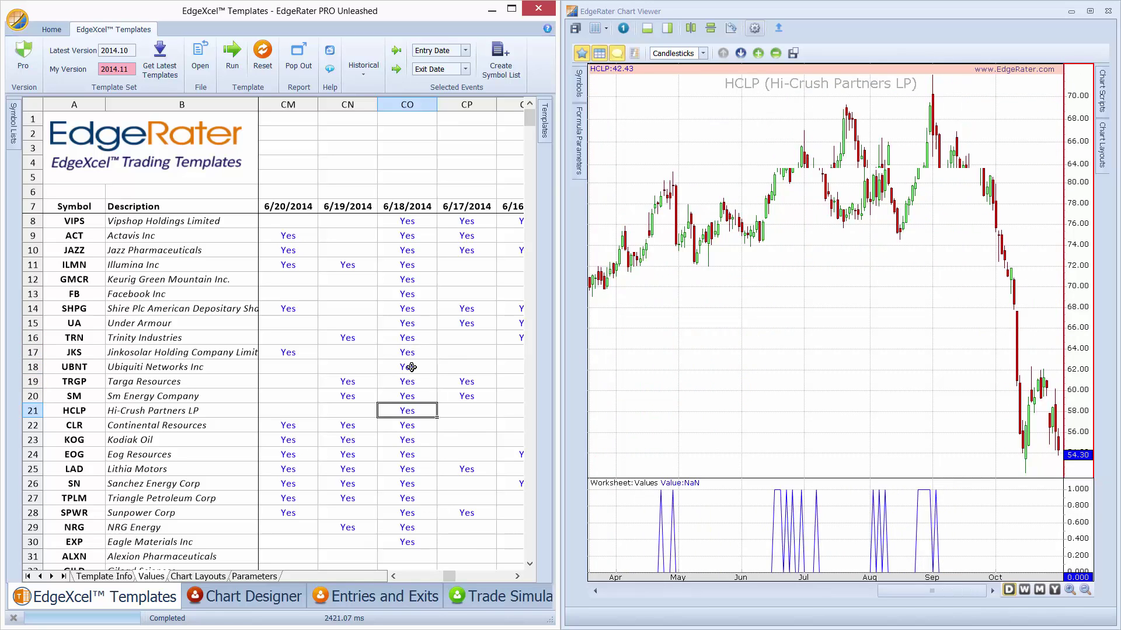
key(Up)
key(Up)
key(Up)
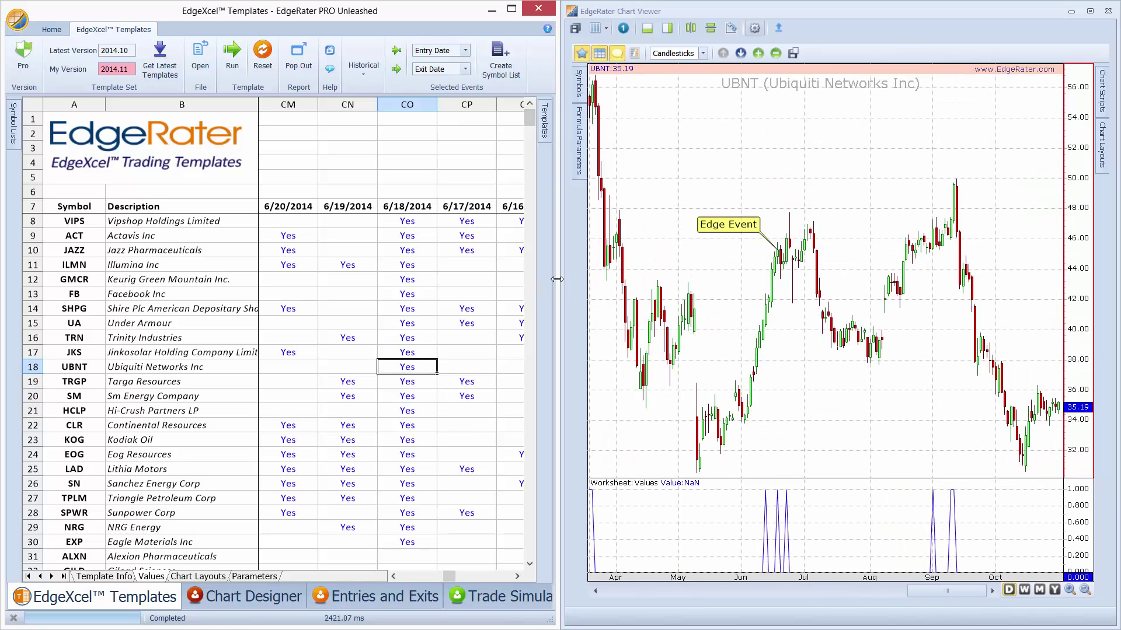
Step: Widen the report window and re-sort the symbols by the 6/17, 6/18, 6/19 and finally 6/20/2014 columns
drag(555, 280, 821, 292)
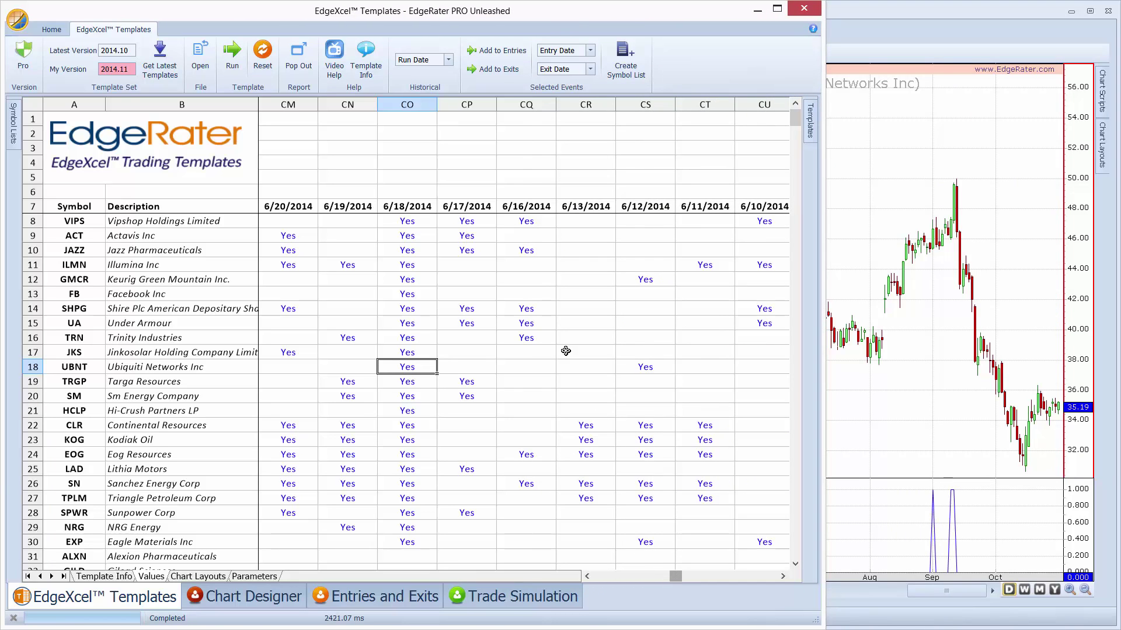
click(471, 207)
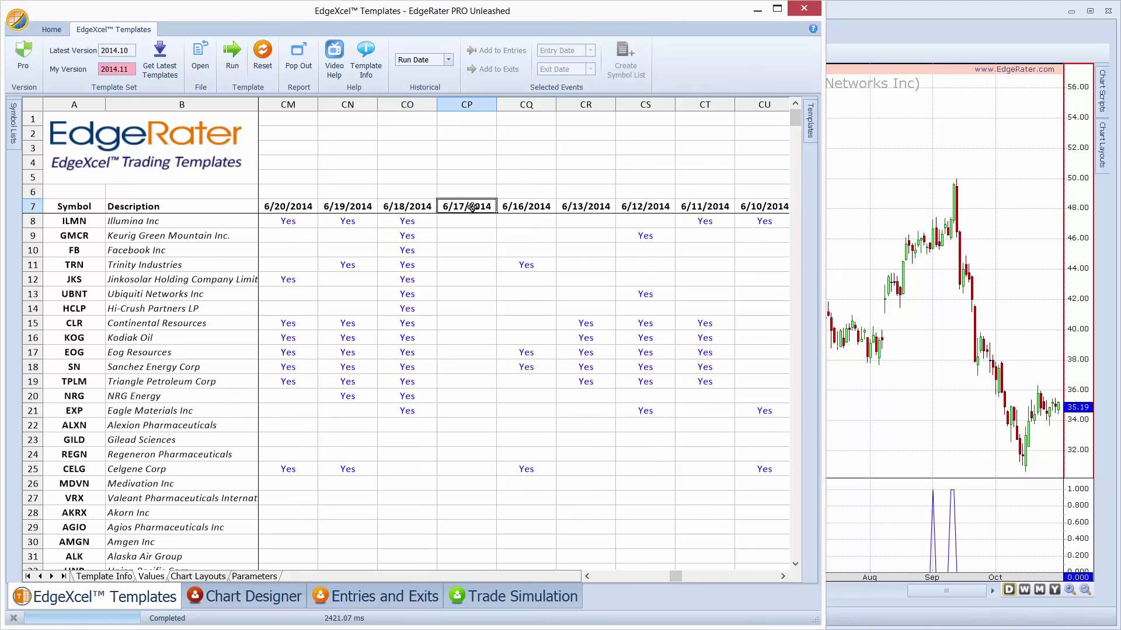
click(405, 207)
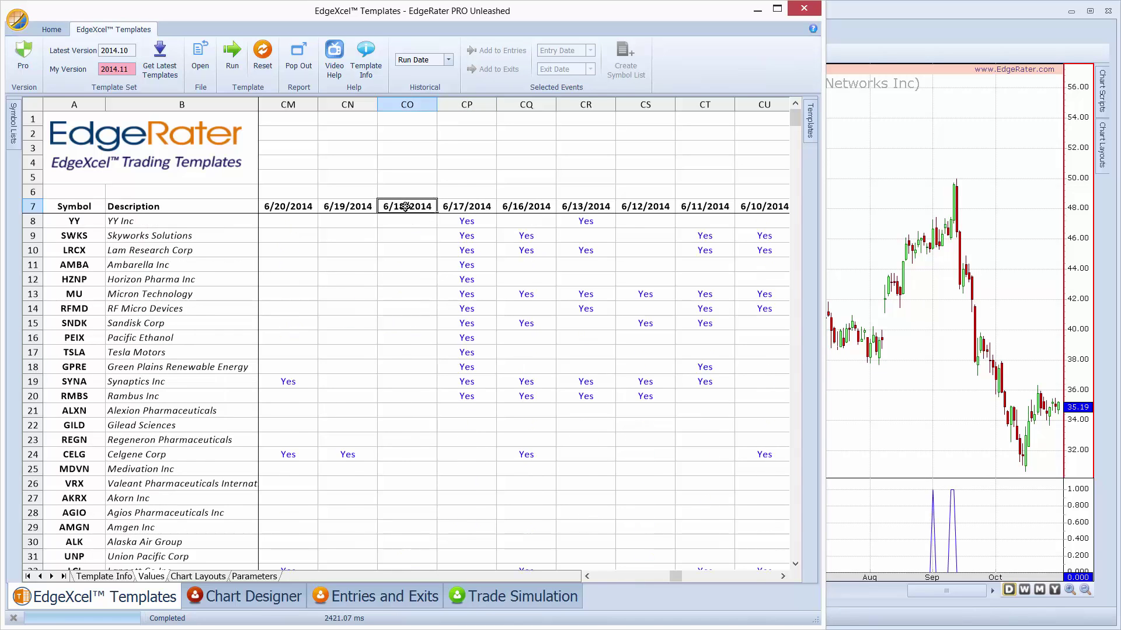
click(342, 205)
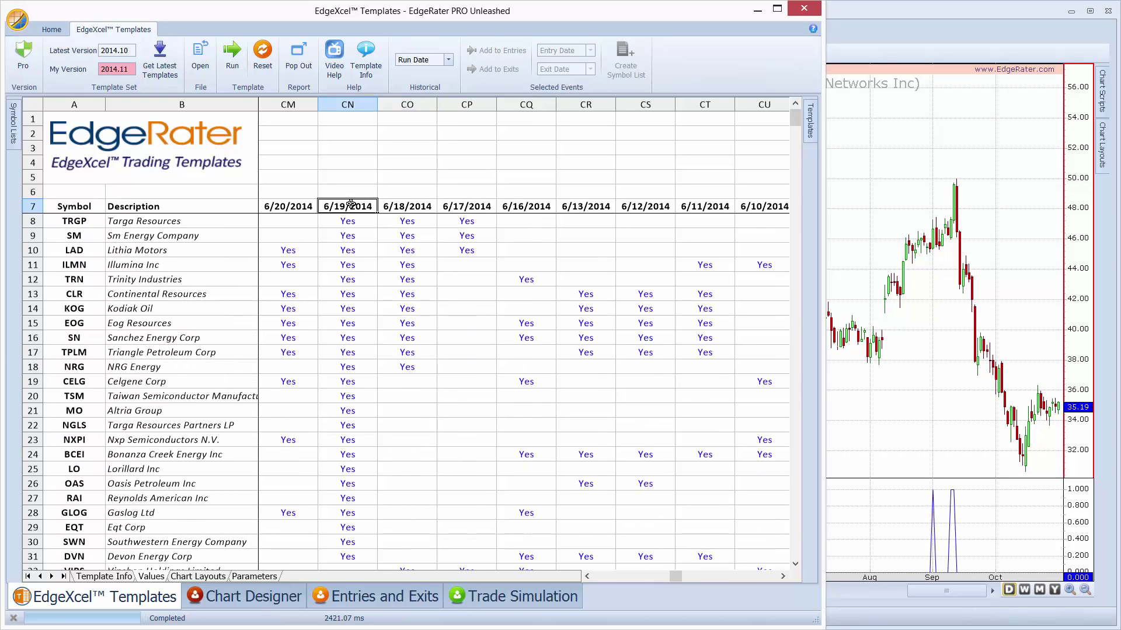
click(306, 207)
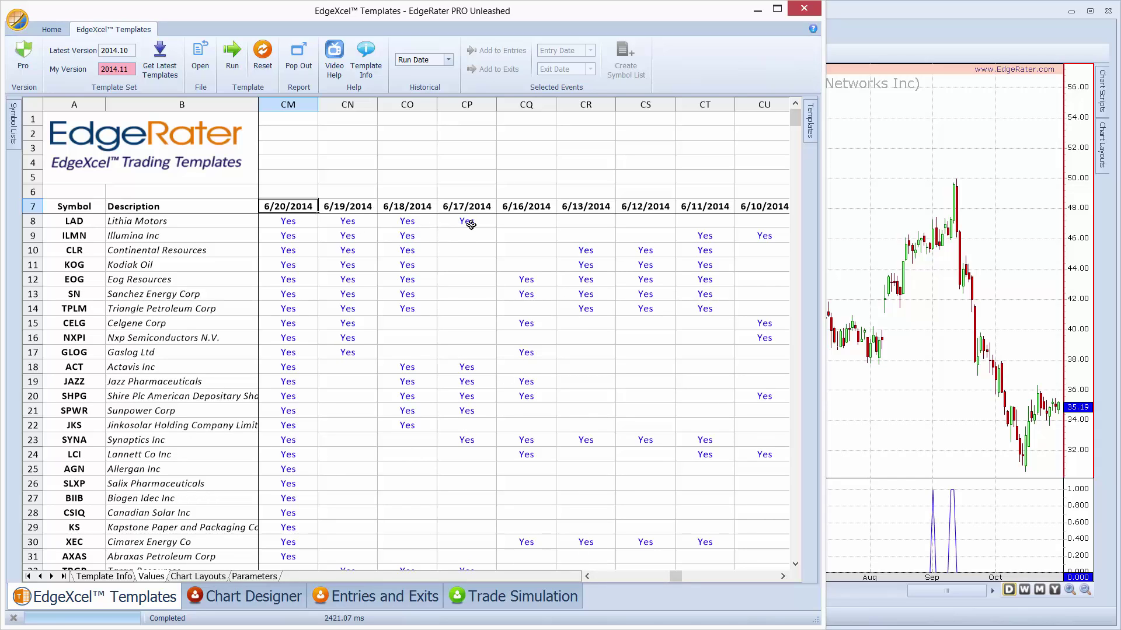
Step: Show LAD's chart for its 6/20/2014 and 6/17/2014 entries and narrow the report window so the chart is visible beside it
click(291, 226)
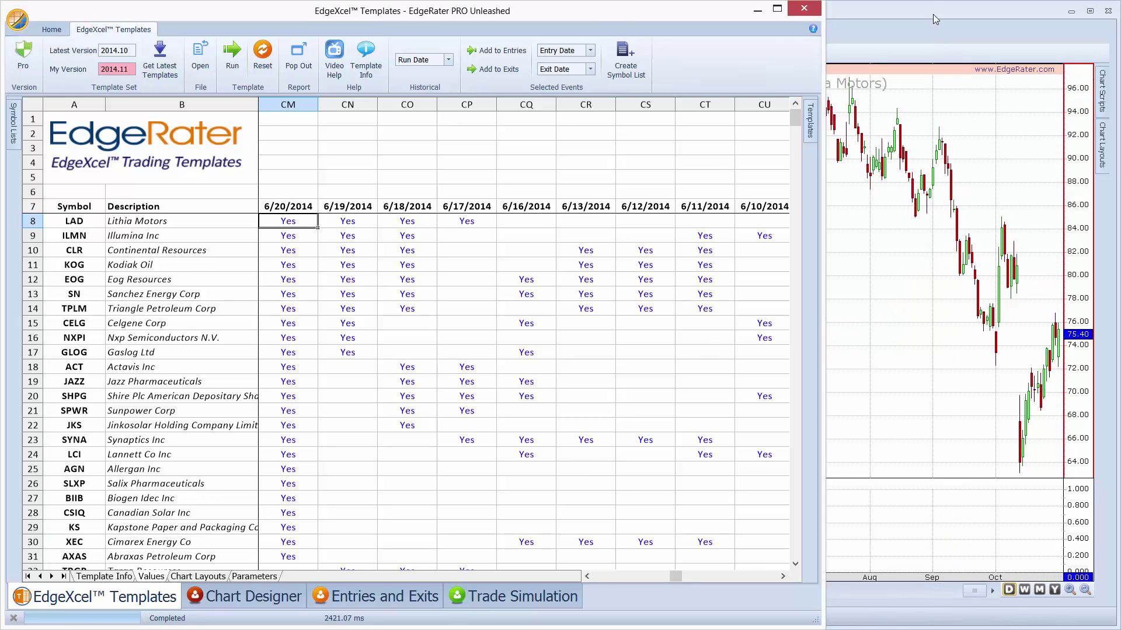
double_click(933, 13)
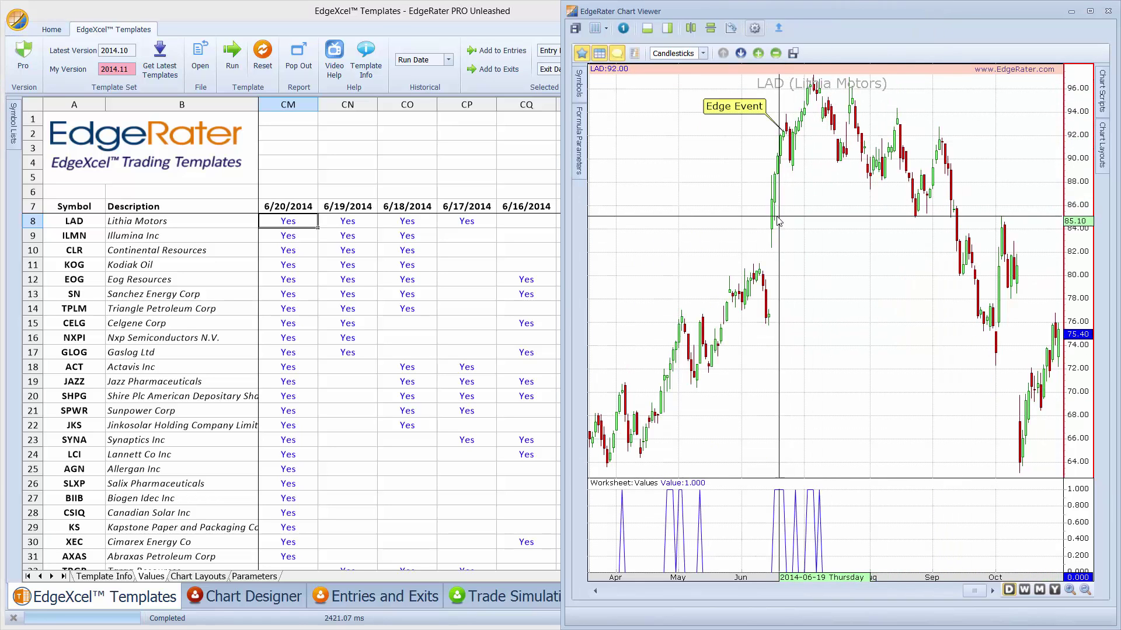
click(461, 225)
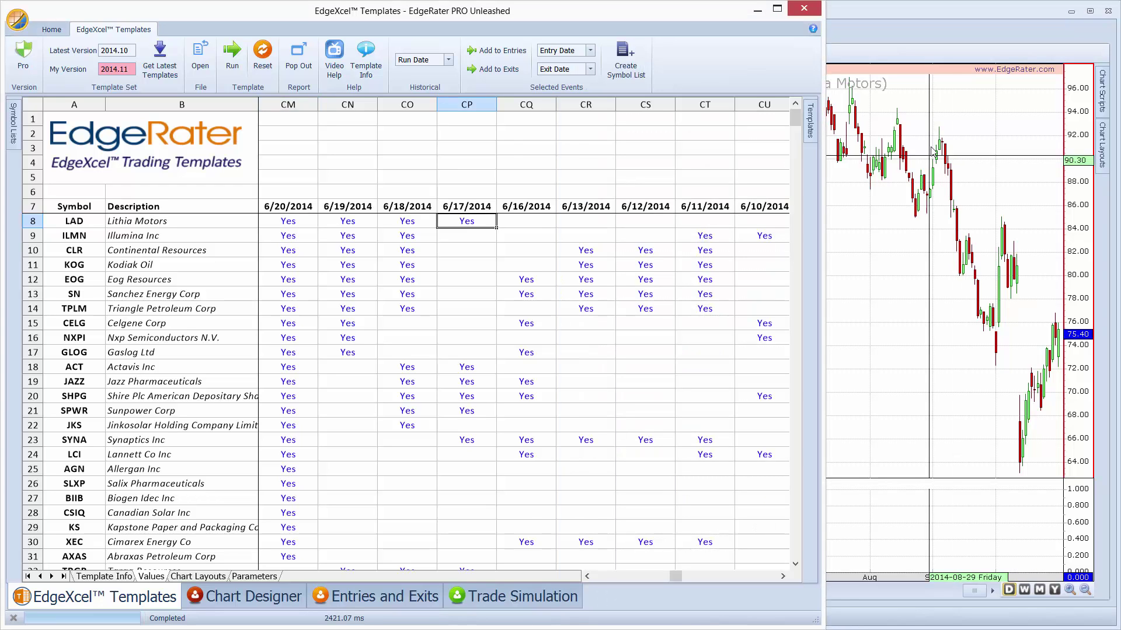
drag(823, 59, 617, 58)
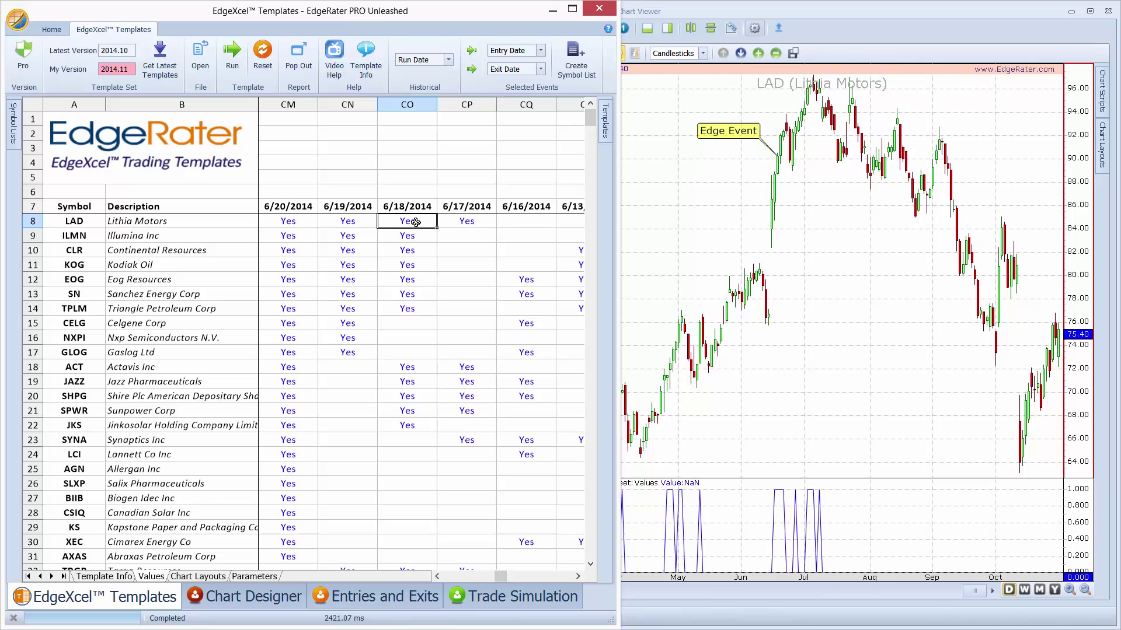
Step: Step back and forth through LAD's entries from 6/17 to 6/20/2014, ending at 6/23/2014, and examine the event marker on its chart
key(Left)
key(Left)
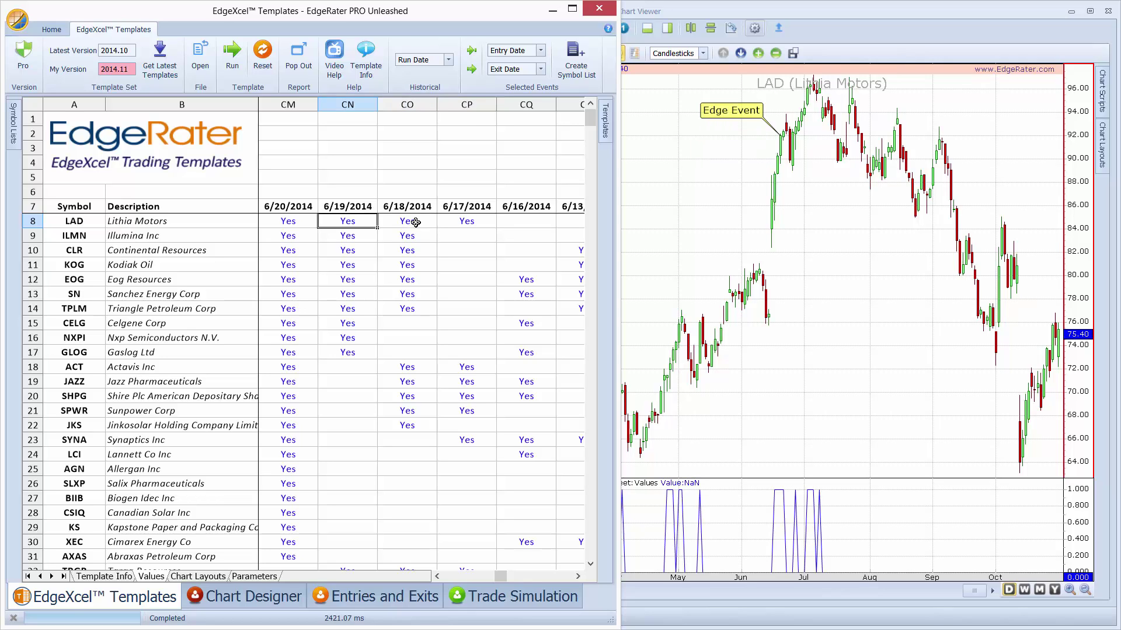
key(Right)
key(Right)
key(Right)
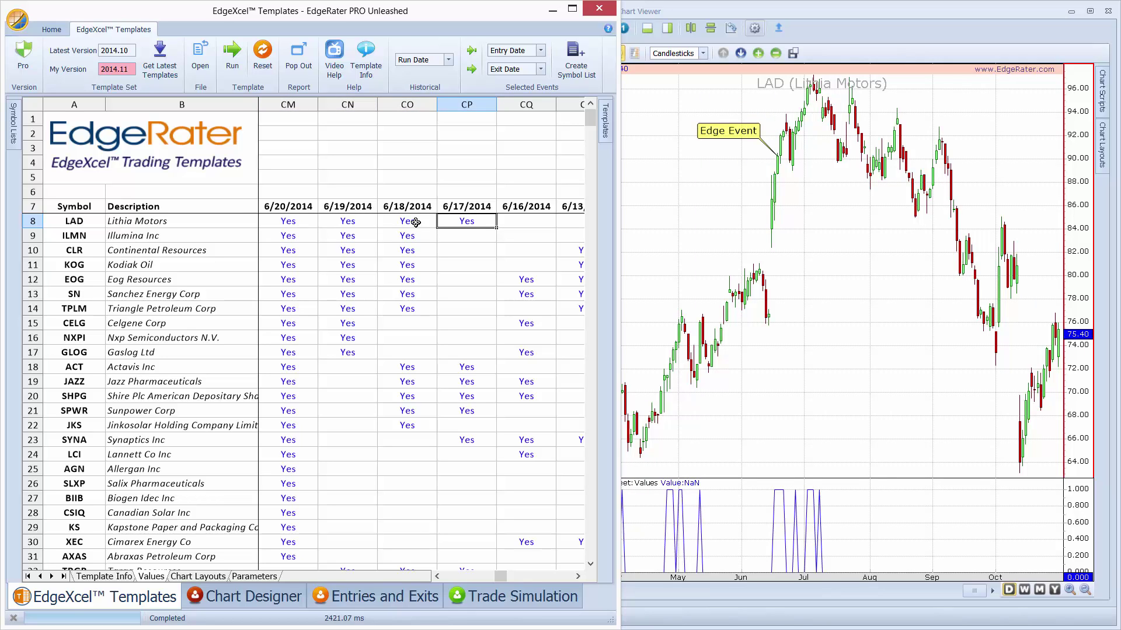
key(Left)
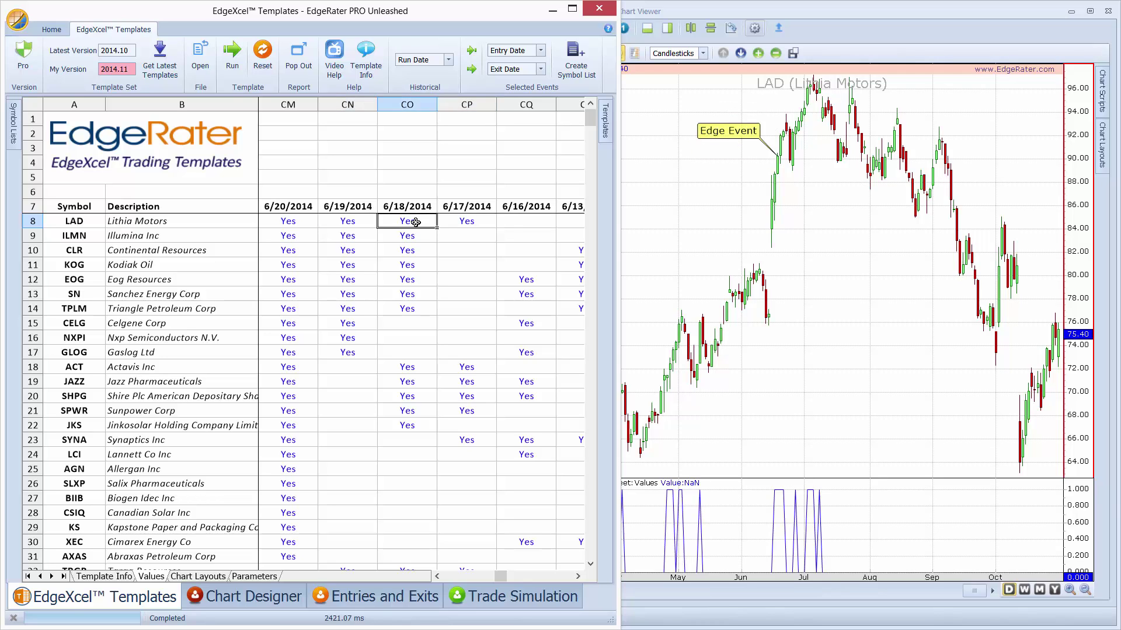
key(Right)
key(Left)
key(Left)
key(Left)
key(Right)
key(Right)
key(Right)
key(Left)
key(Left)
key(Left)
key(Right)
key(Right)
key(Right)
key(Left)
key(Left)
key(Left)
key(Right)
key(Right)
key(Left)
key(Left)
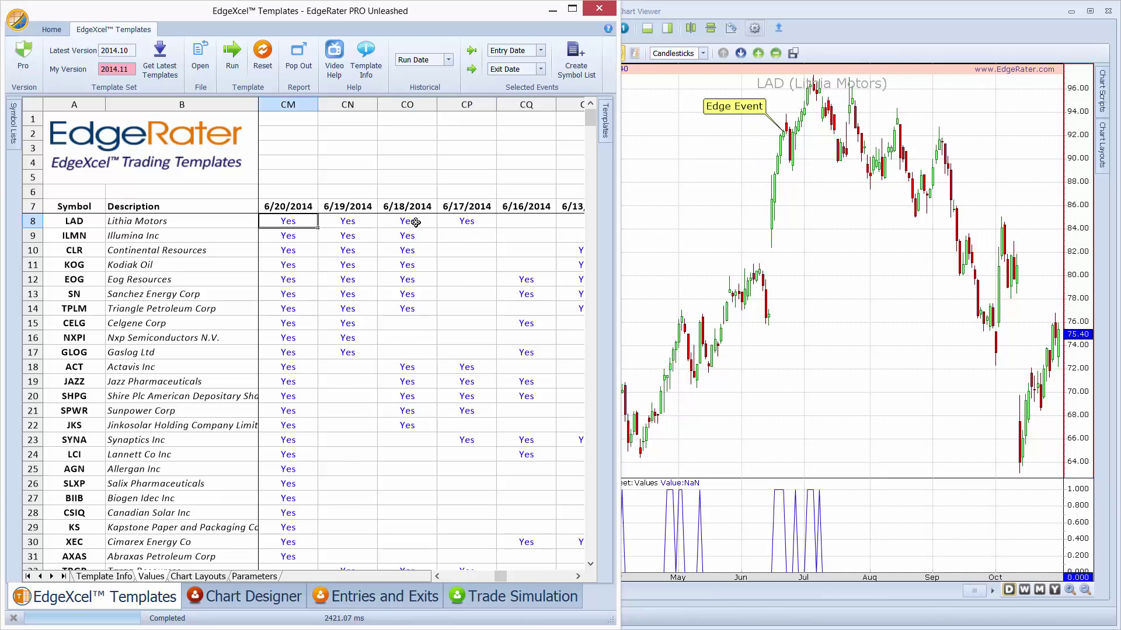
key(Left)
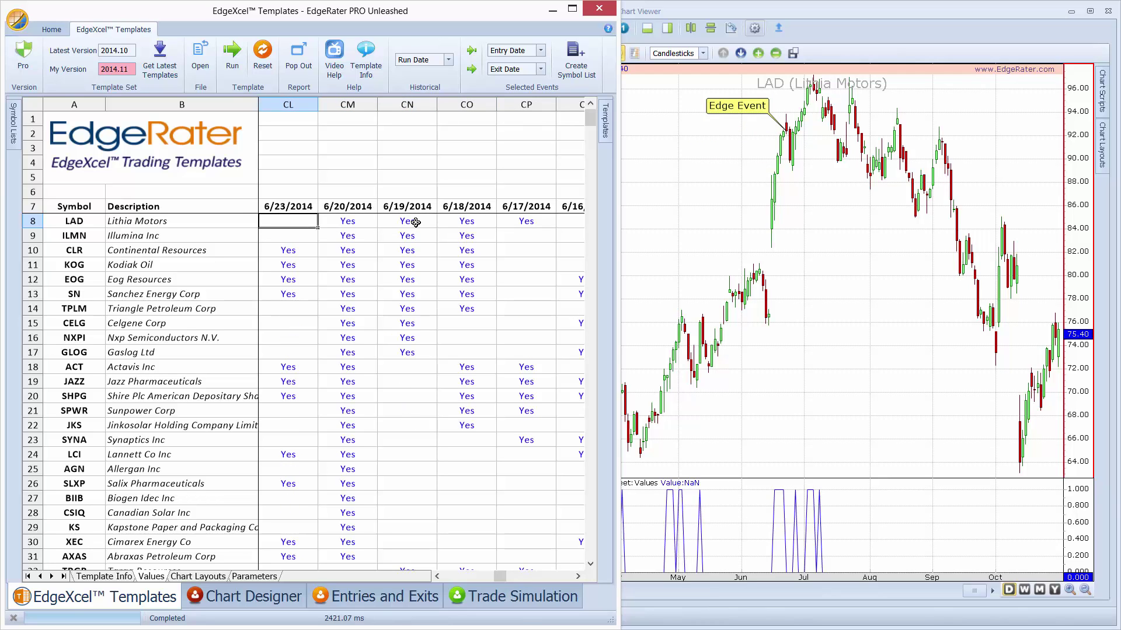